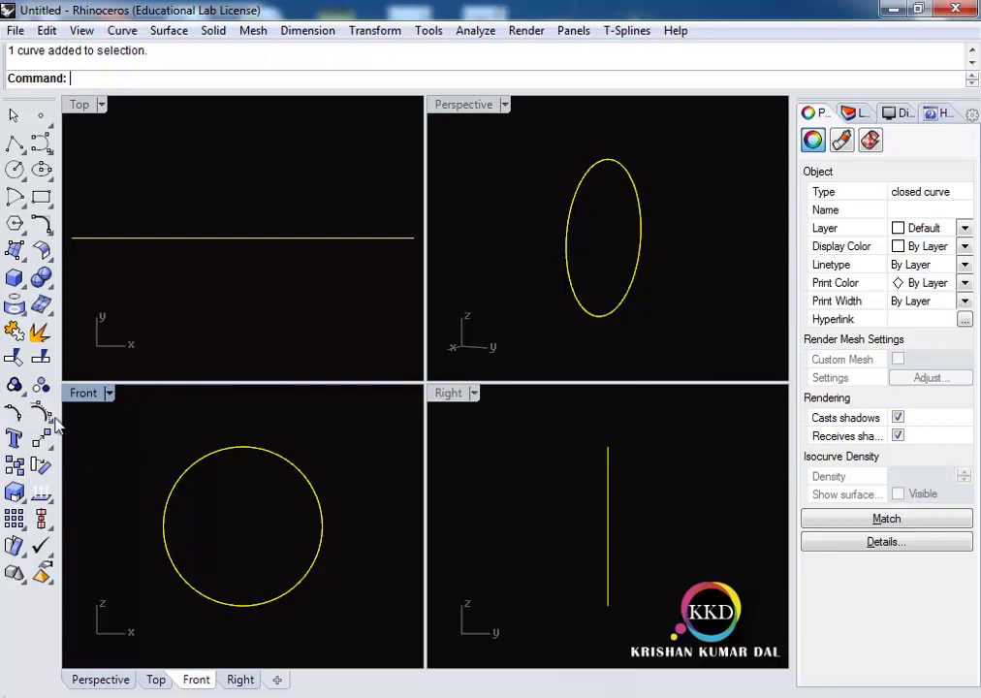
Reshape the circle into a heart by moving its top and bottom control points down
{"action": "left_click", "coordinate": [48, 415]}
{"action": "left_click_drag", "start_coordinate": [210, 411], "coordinate": [274, 617]}
{"action": "right_click_drag", "start_coordinate": [333, 588], "coordinate": [318, 532]}
{"action": "type", "text": "m"}
{"action": "key", "text": "Return"}
{"action": "left_click", "coordinate": [352, 436]}
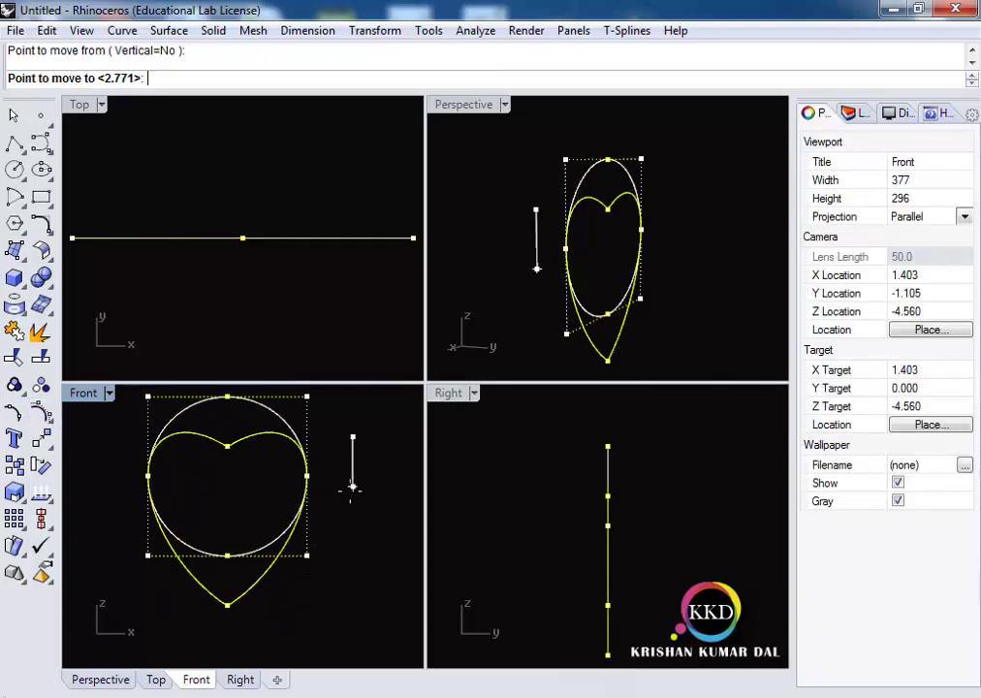
{"action": "left_click", "coordinate": [351, 488]}
{"action": "key", "text": "Escape"}
{"action": "left_click", "coordinate": [302, 539]}
{"action": "type", "text": "scale"}
{"action": "key", "text": "Return"}
{"action": "key", "text": "Escape"}
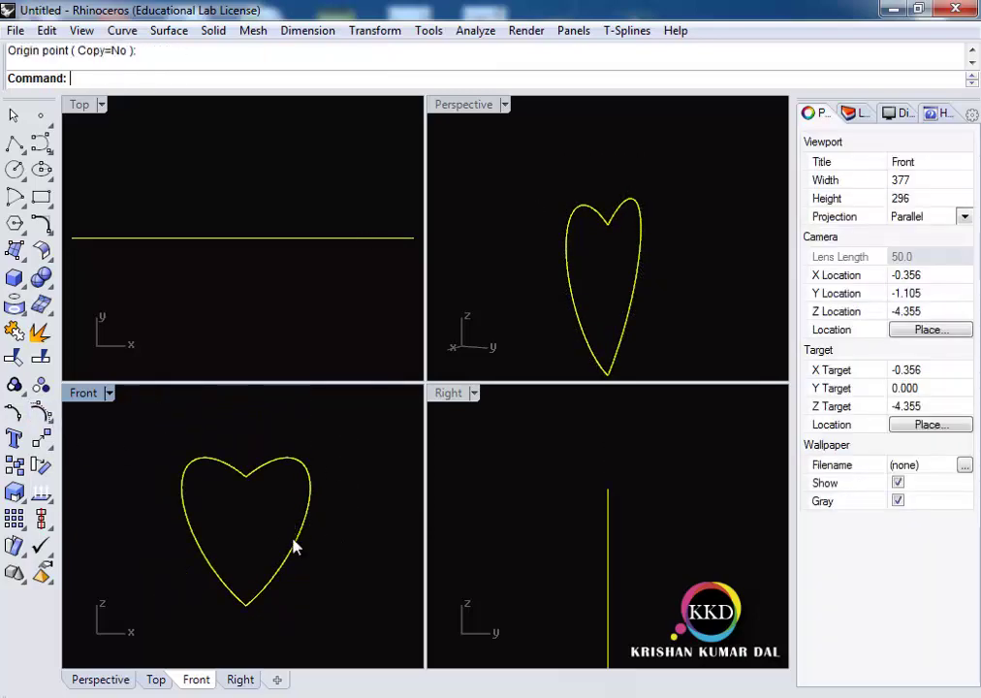
Offset the heart curve 2 units outward, redoing a first misplaced offset
{"action": "type", "text": "offset"}
{"action": "key", "text": "Return"}
{"action": "type", "text": "t"}
{"action": "key", "text": "Return"}
{"action": "scroll", "coordinate": [301, 548], "scroll_direction": "up", "scroll_amount": 3}
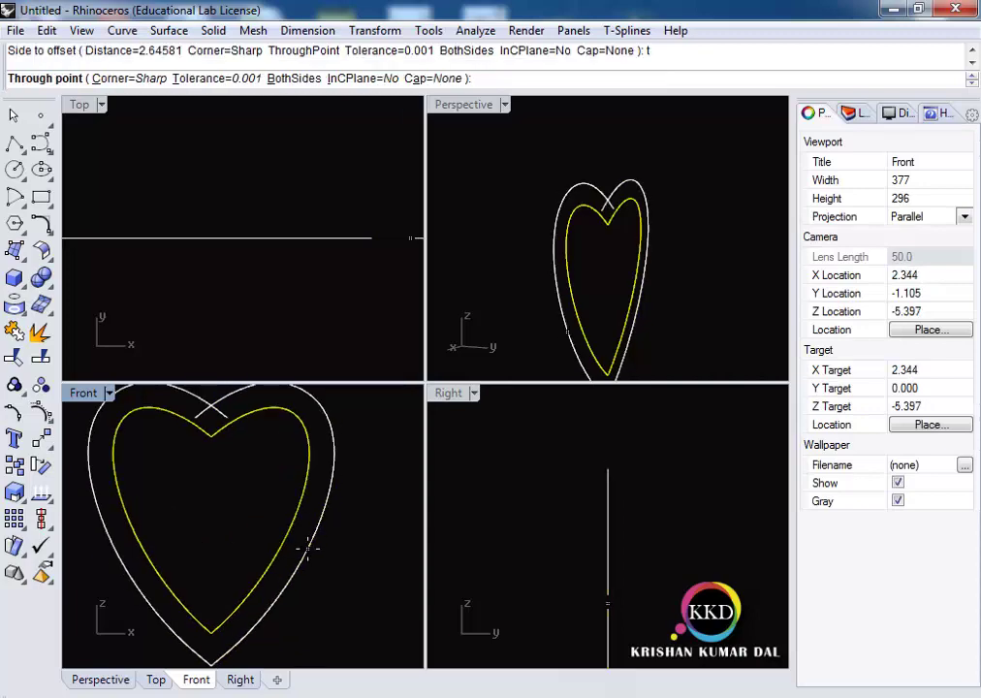
{"action": "left_click", "coordinate": [306, 549]}
{"action": "key", "text": "ctrl+z"}
{"action": "key", "text": "Return"}
{"action": "left_click", "coordinate": [296, 536]}
{"action": "type", "text": "25"}
{"action": "left_click", "coordinate": [331, 607]}
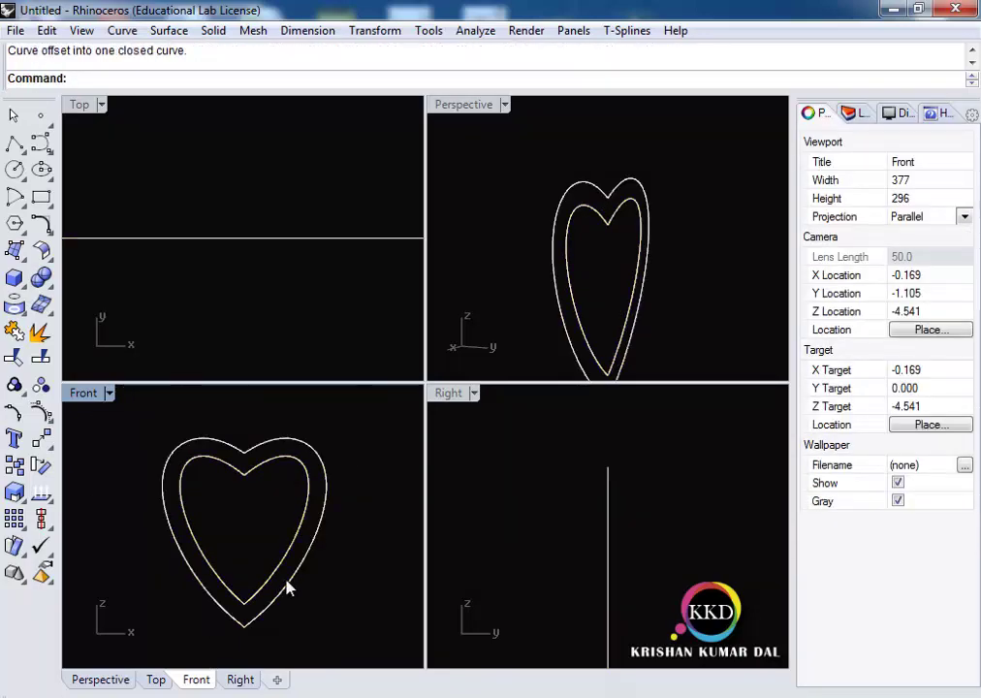
Extrude both heart curves straight into a solid heart-shaped band
{"action": "key", "text": "ctrl+a"}
{"action": "left_click", "coordinate": [213, 30]}
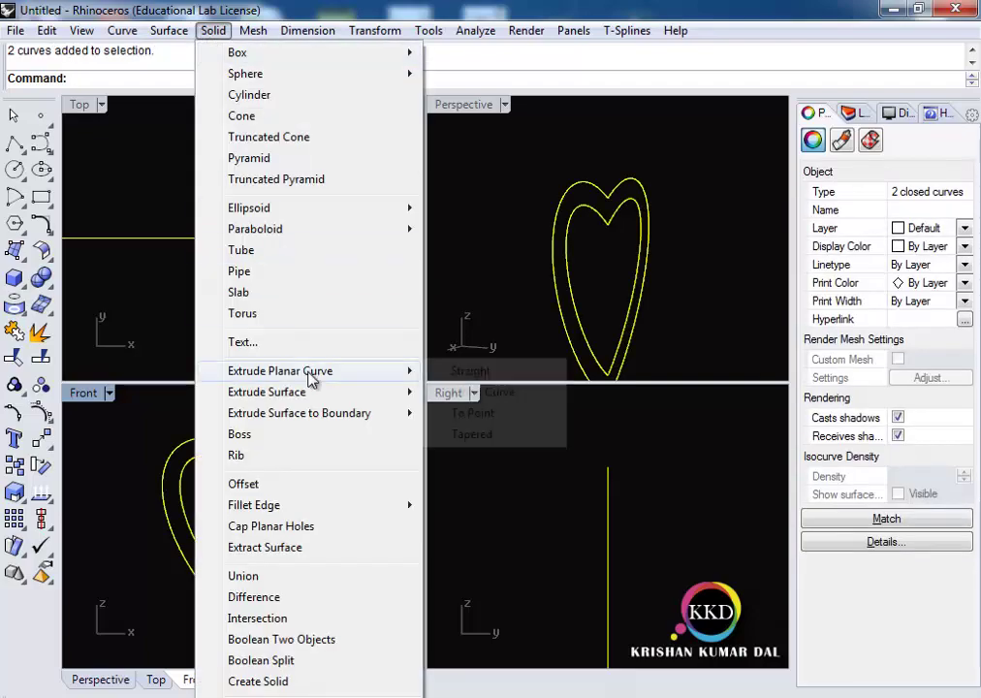
{"action": "left_click", "coordinate": [465, 383]}
{"action": "left_click", "coordinate": [365, 527]}
Select the inner heart curve of the band
{"action": "scroll", "coordinate": [268, 431], "scroll_direction": "up", "scroll_amount": 3}
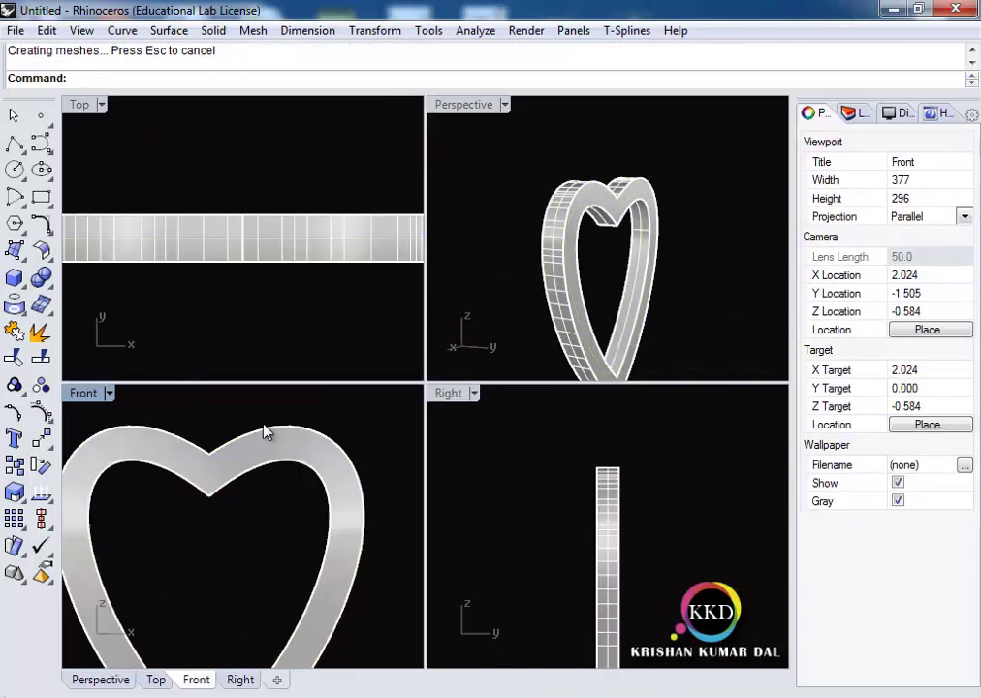
{"action": "left_click", "coordinate": [267, 431]}
{"action": "left_click", "coordinate": [257, 480]}
{"action": "left_click", "coordinate": [268, 482]}
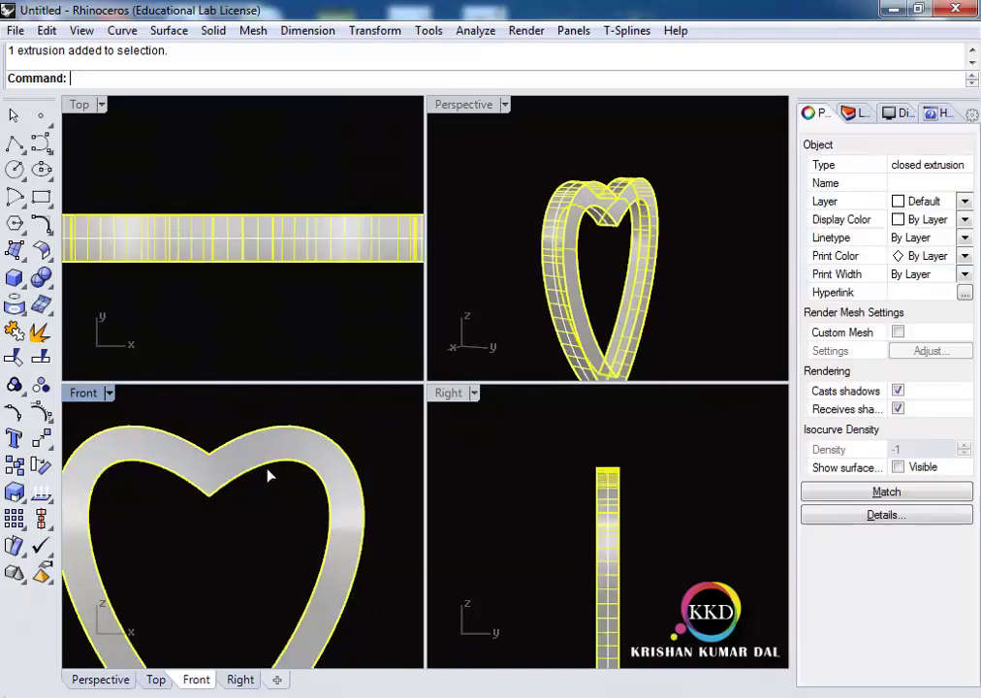
{"action": "left_click", "coordinate": [261, 469]}
{"action": "left_click", "coordinate": [265, 482]}
Offset the inner heart curve inside the band and set the Front view to wireframe
{"action": "type", "text": "ffset"}
{"action": "key", "text": "Return"}
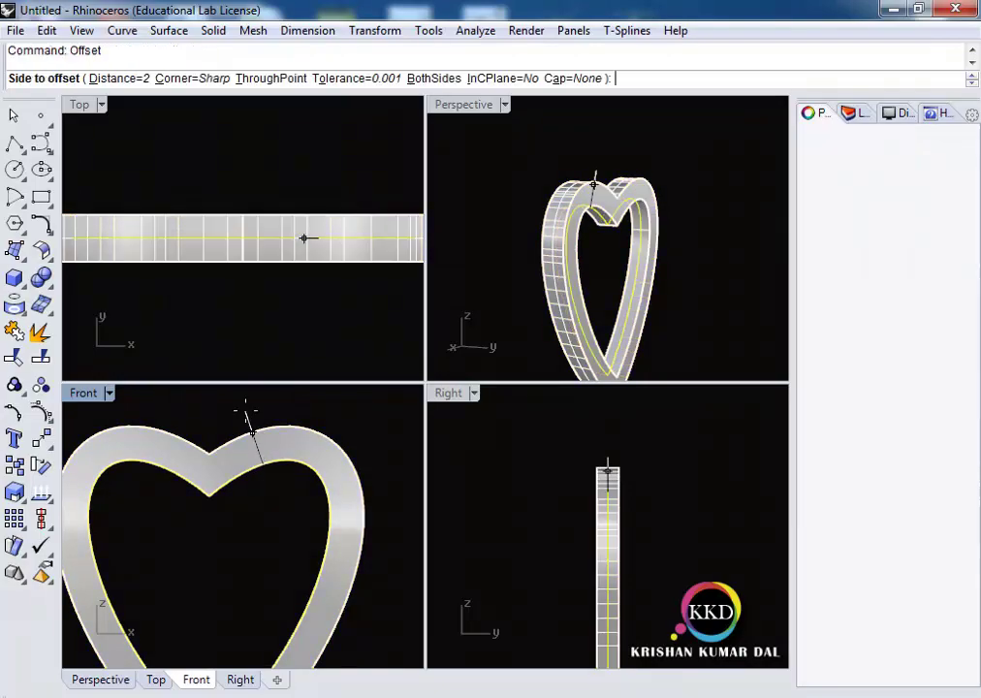
{"action": "left_click", "coordinate": [247, 432]}
{"action": "left_click", "coordinate": [108, 392]}
{"action": "left_click", "coordinate": [176, 143]}
Split the new offset curve at a point on its upper-left lobe
{"action": "left_click", "coordinate": [283, 463]}
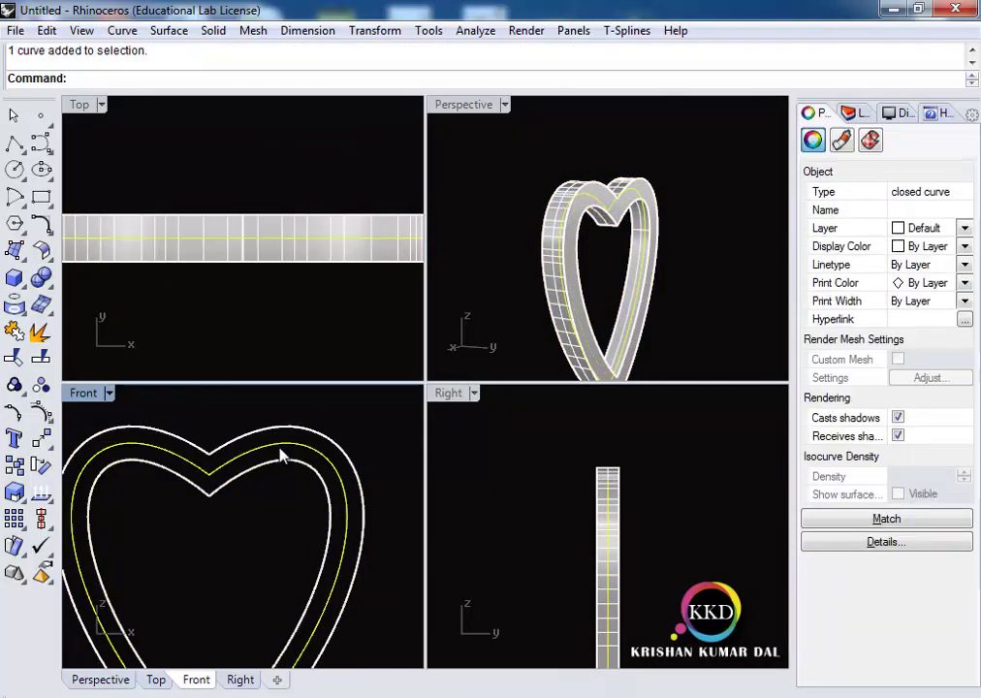
{"action": "scroll", "coordinate": [281, 458], "scroll_direction": "down", "scroll_amount": 1}
{"action": "scroll", "coordinate": [250, 470], "scroll_direction": "down", "scroll_amount": 1}
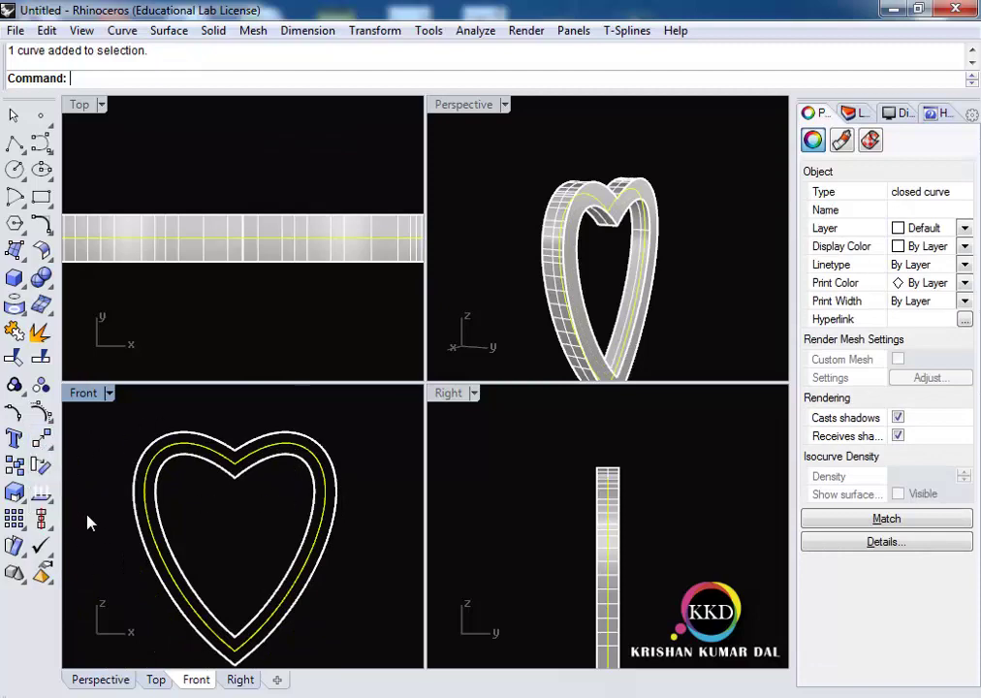
{"action": "type", "text": "split"}
{"action": "key", "text": "Return"}
{"action": "left_click", "coordinate": [147, 77]}
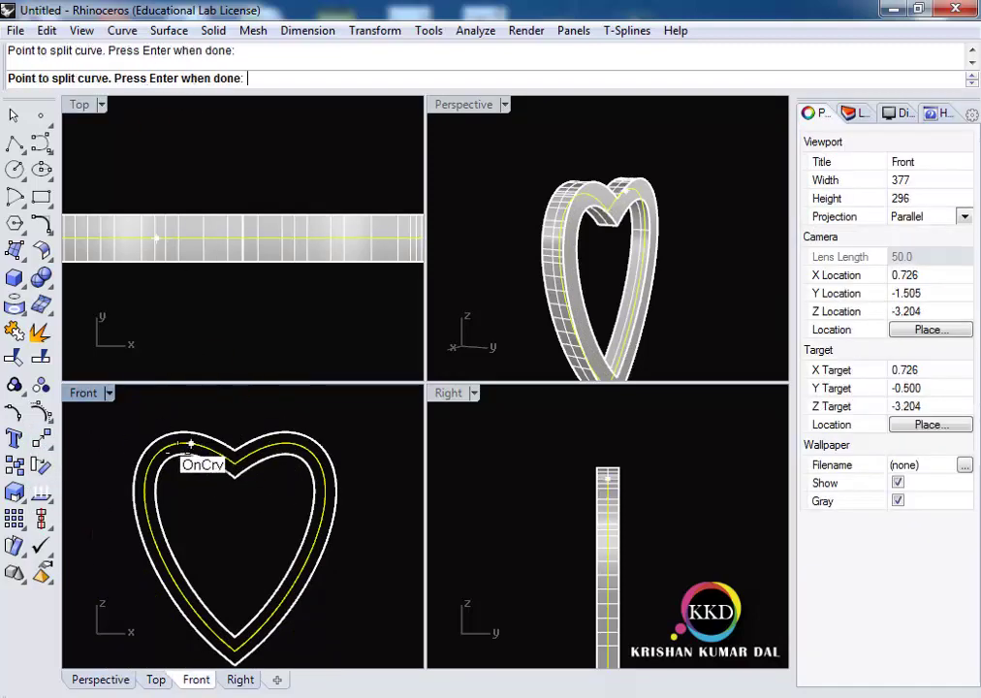
{"action": "left_click", "coordinate": [147, 532]}
{"action": "key", "text": "Return"}
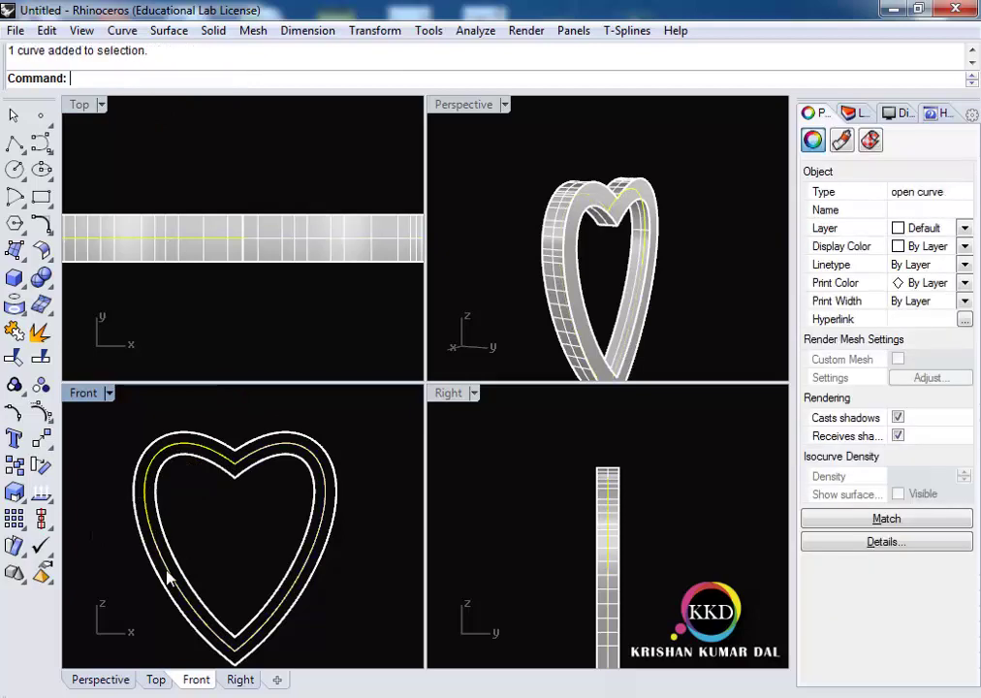
Delete the long split segment and rebuild the remaining short arc
{"action": "key", "text": "Delete"}
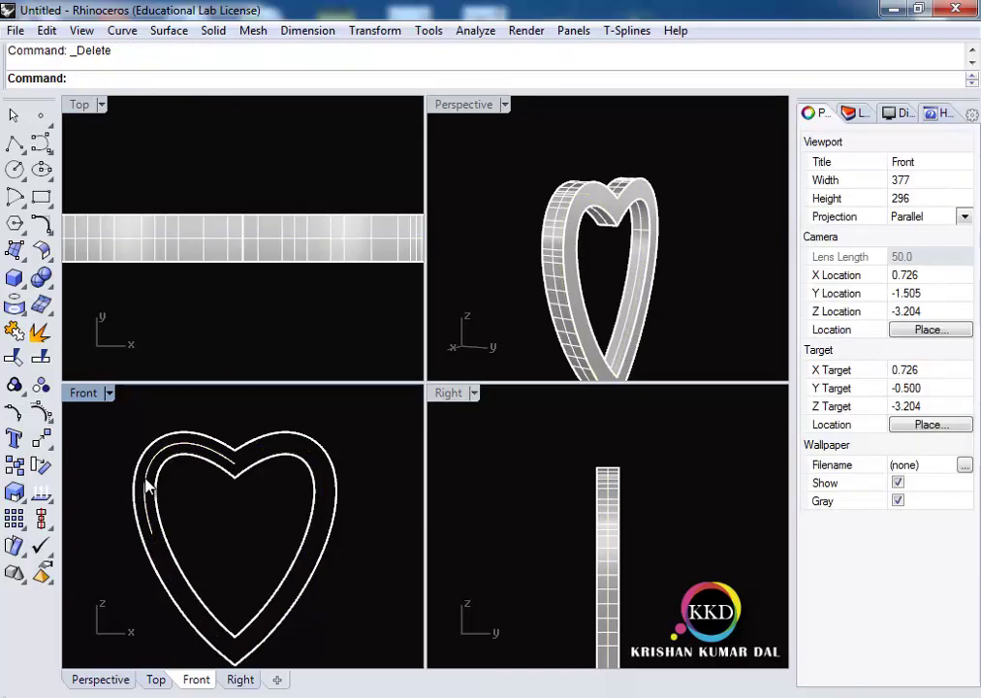
{"action": "left_click", "coordinate": [147, 486]}
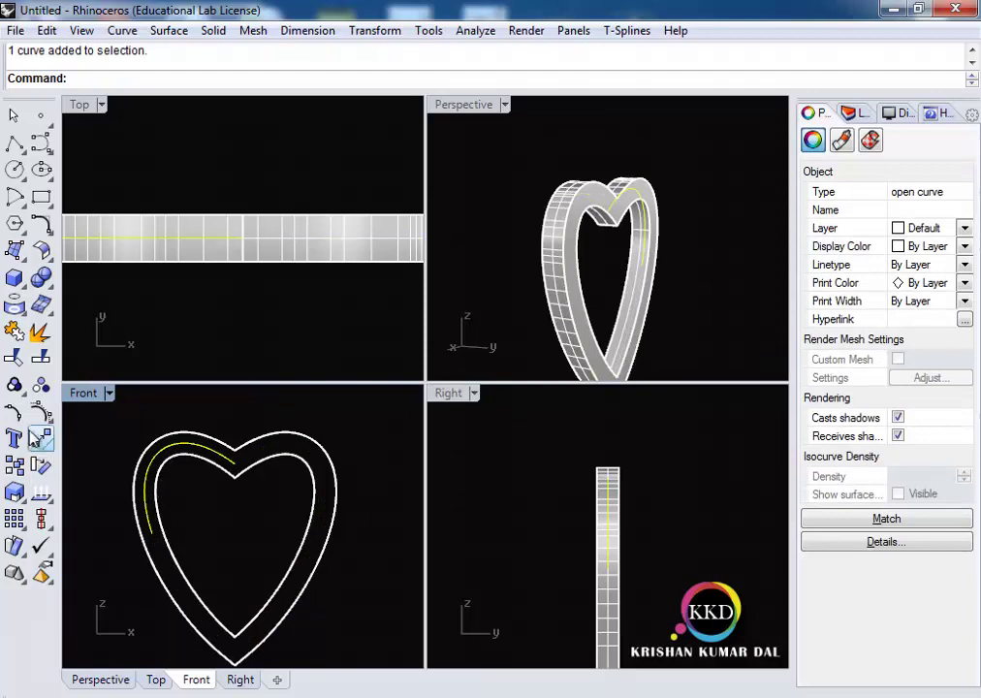
{"action": "left_click", "coordinate": [39, 438]}
{"action": "key", "text": "Escape"}
{"action": "left_click", "coordinate": [210, 454]}
{"action": "type", "text": "RE"}
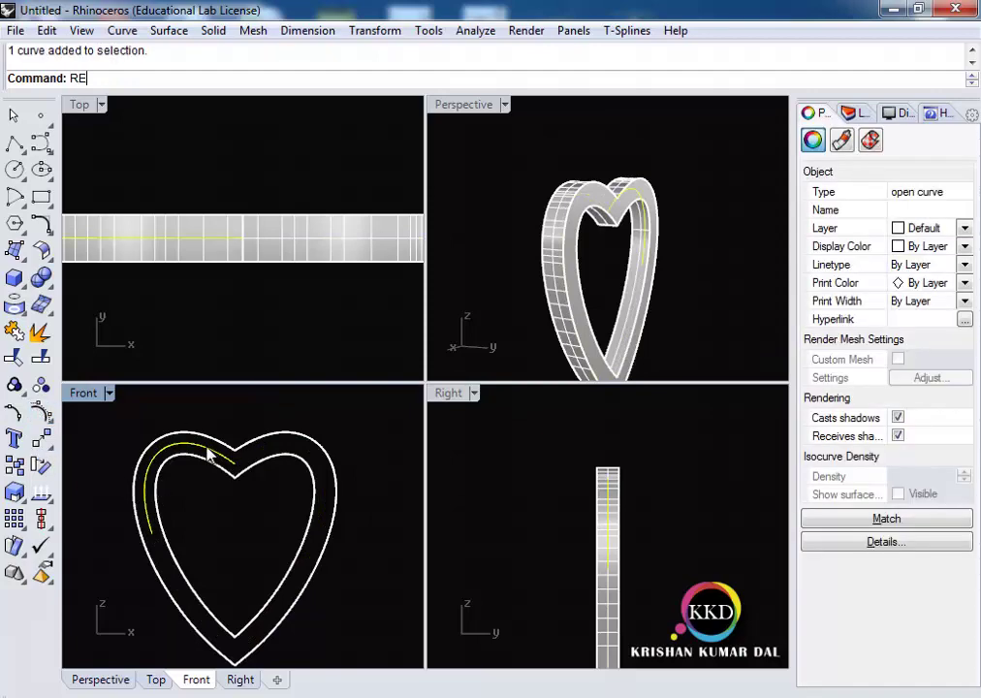
{"action": "type", "text": "BUILD"}
{"action": "key", "text": "Return"}
{"action": "key", "text": "Return"}
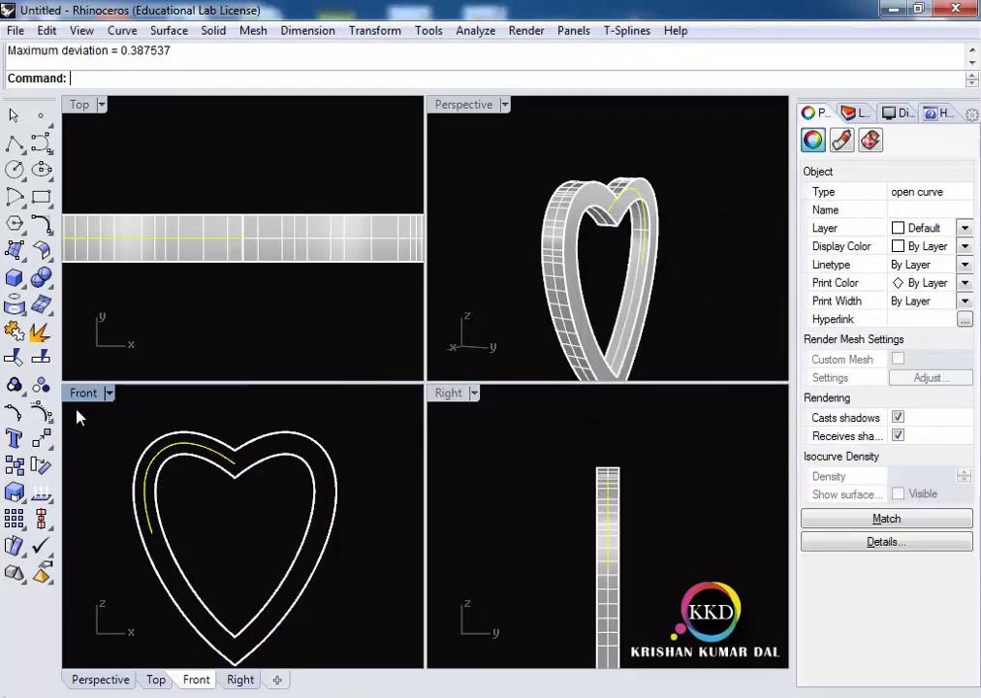
{"action": "left_click", "coordinate": [39, 438]}
Select the arc's upper three control points, undoing an accidental drag
{"action": "left_click_drag", "start_coordinate": [222, 524], "coordinate": [235, 527]}
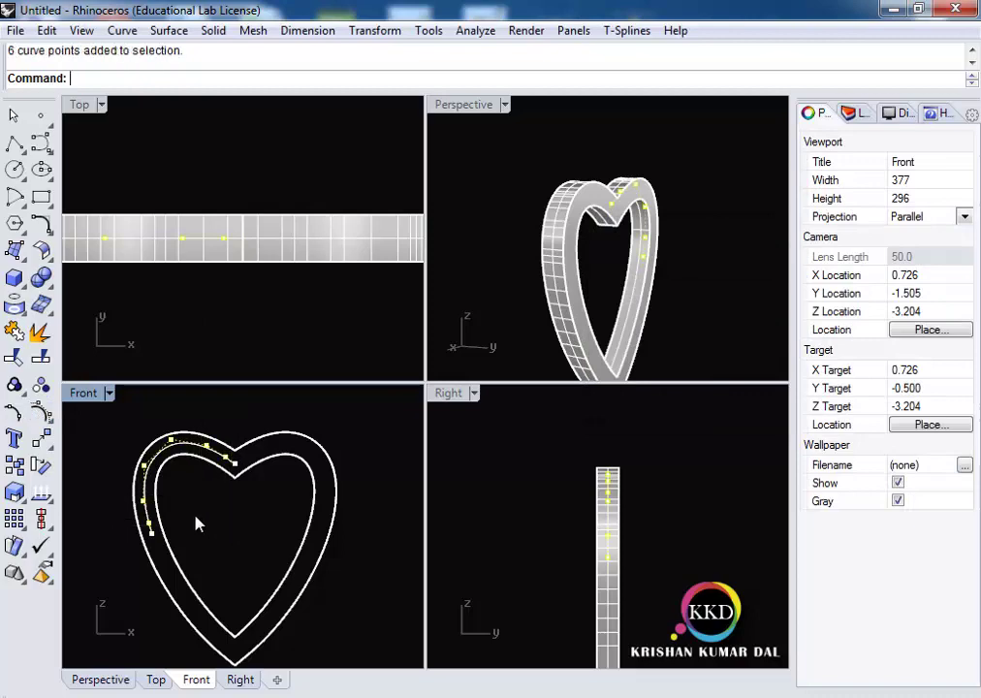
{"action": "left_click_drag", "start_coordinate": [593, 467], "coordinate": [612, 525]}
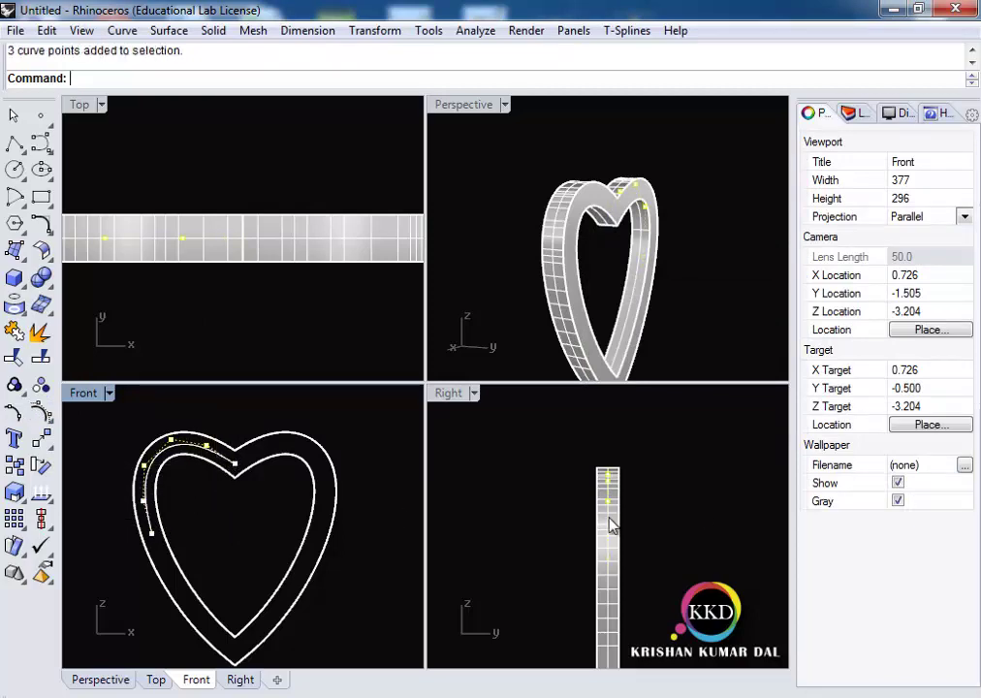
{"action": "type", "text": "M"}
{"action": "key", "text": "Return"}
{"action": "left_click", "coordinate": [651, 471]}
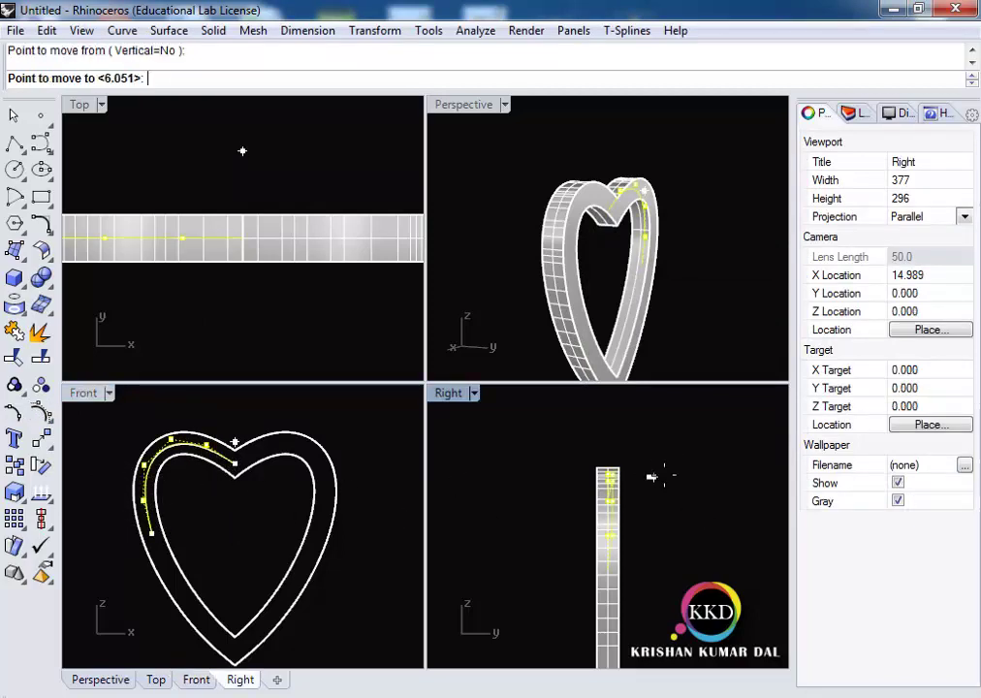
{"action": "key", "text": "Escape"}
{"action": "left_click", "coordinate": [183, 494], "text": "ctrl"}
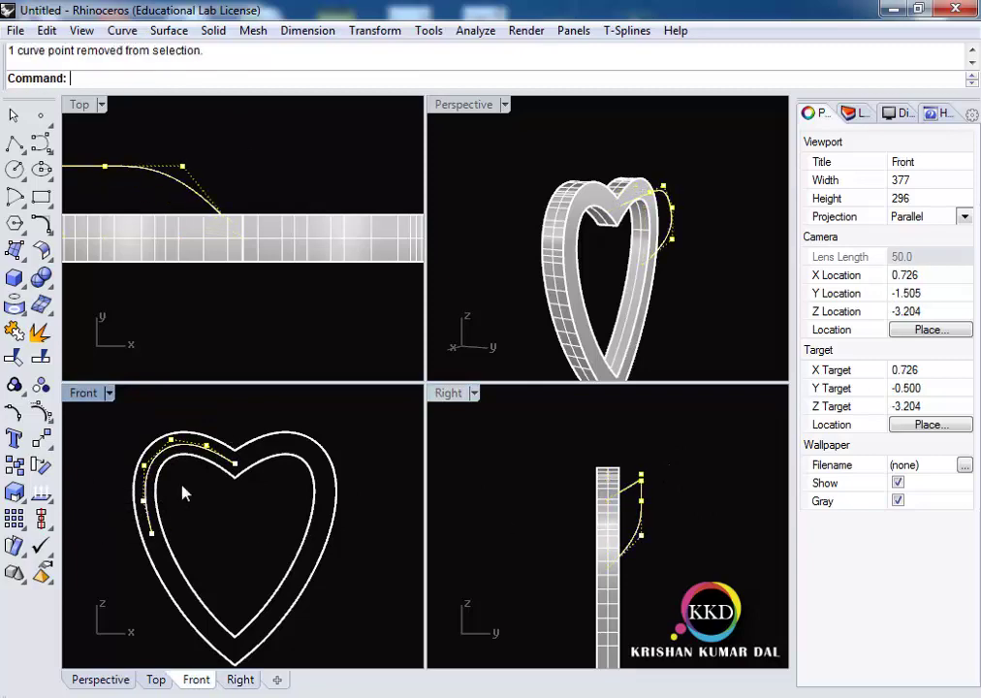
{"action": "left_click_drag", "start_coordinate": [207, 445], "coordinate": [218, 489]}
{"action": "key", "text": "ctrl+z"}
Move the selected points out in front of the heart in the Right view
{"action": "right_click", "coordinate": [685, 484]}
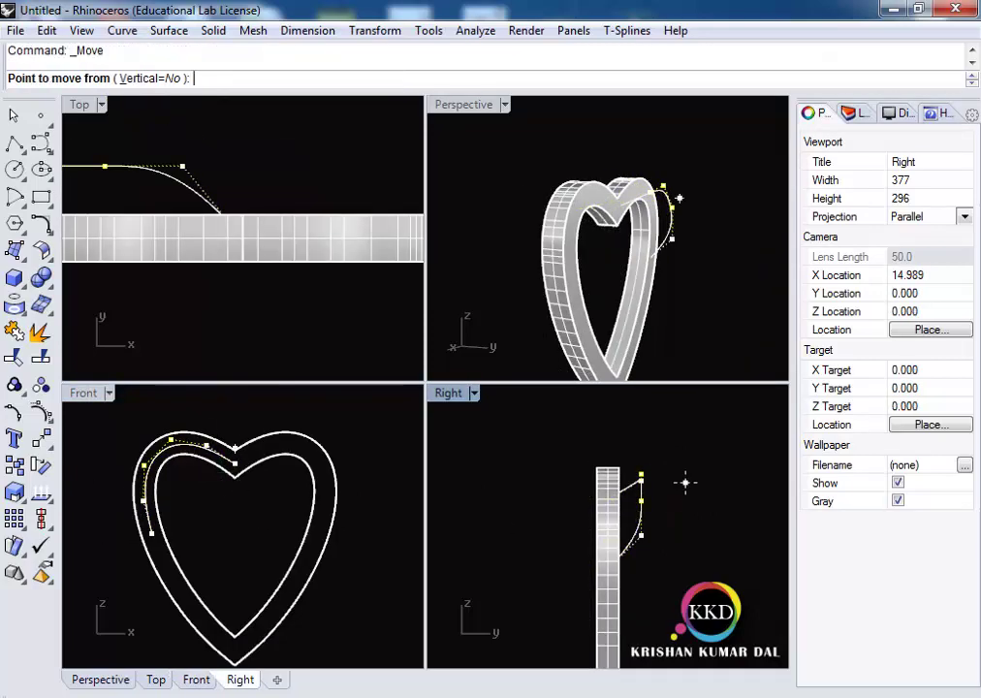
{"action": "left_click", "coordinate": [685, 483]}
{"action": "left_click", "coordinate": [703, 499]}
{"action": "key", "text": "Escape"}
{"action": "scroll", "coordinate": [631, 514], "scroll_direction": "up", "scroll_amount": 2}
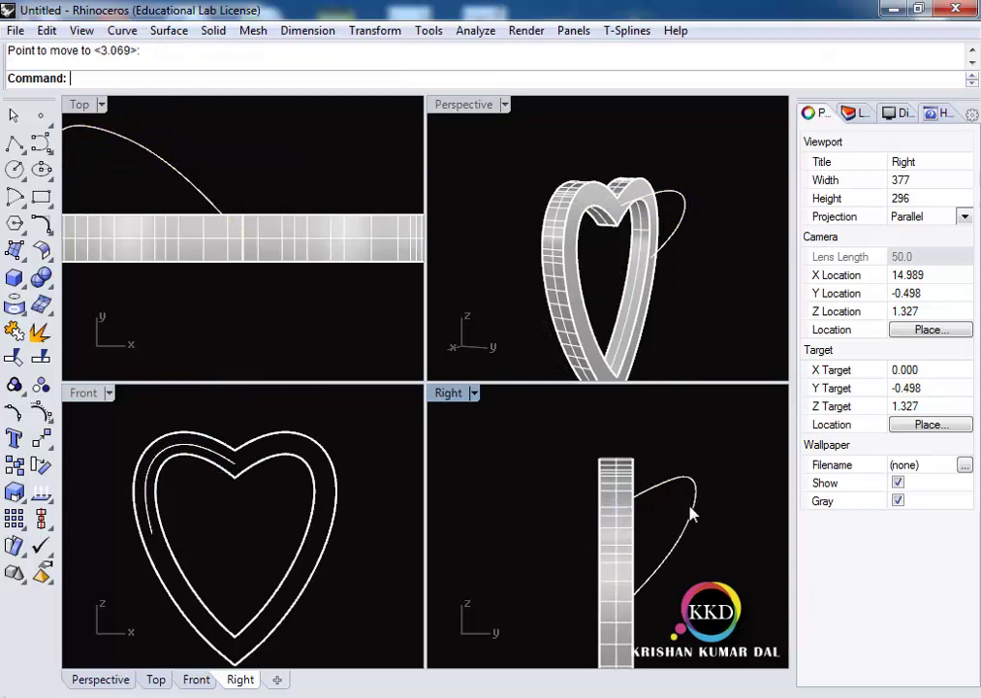
{"action": "type", "text": "Di"}
Measure the bend distance, then undo and redo the point move to compare
{"action": "key", "text": "Return"}
{"action": "left_click", "coordinate": [634, 496]}
{"action": "left_click", "coordinate": [695, 485]}
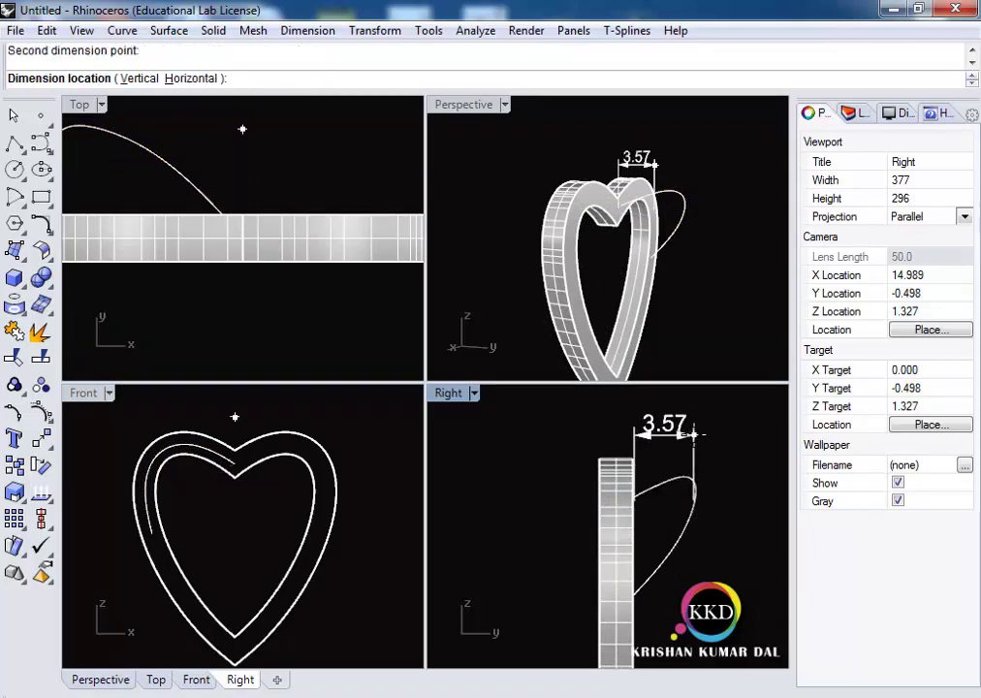
{"action": "key", "text": "Escape"}
{"action": "left_click", "coordinate": [685, 484]}
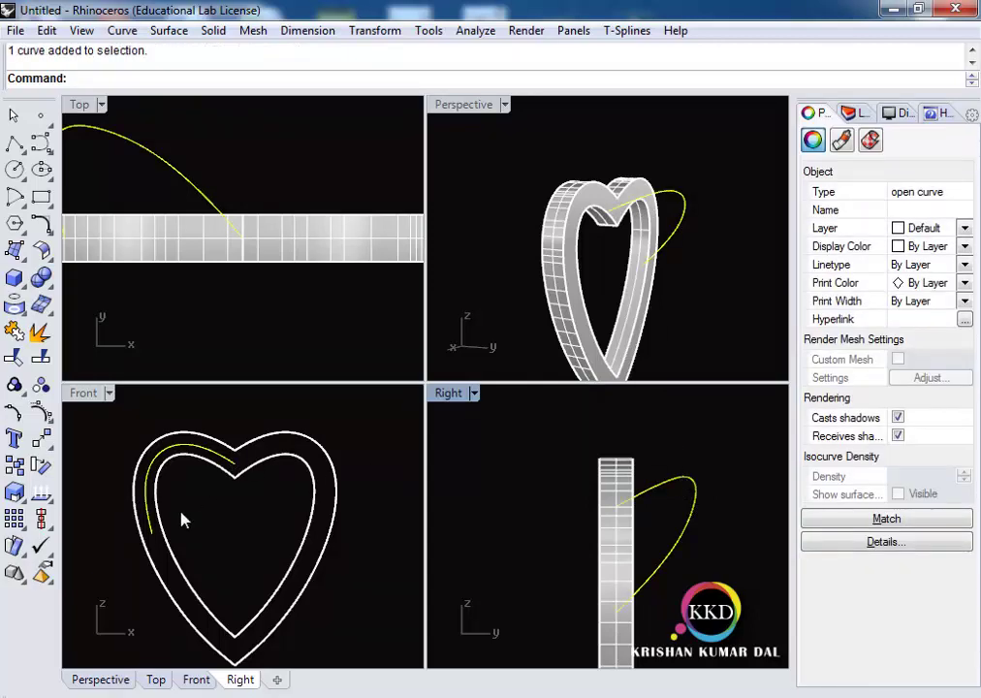
{"action": "key", "text": "ctrl+z"}
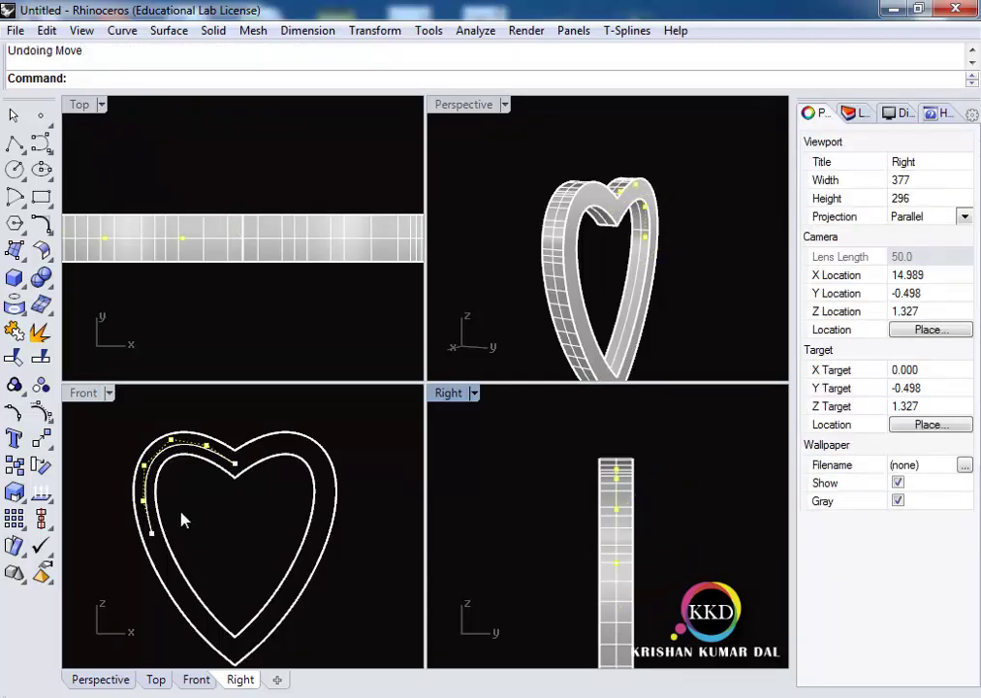
{"action": "key", "text": "ctrl+y"}
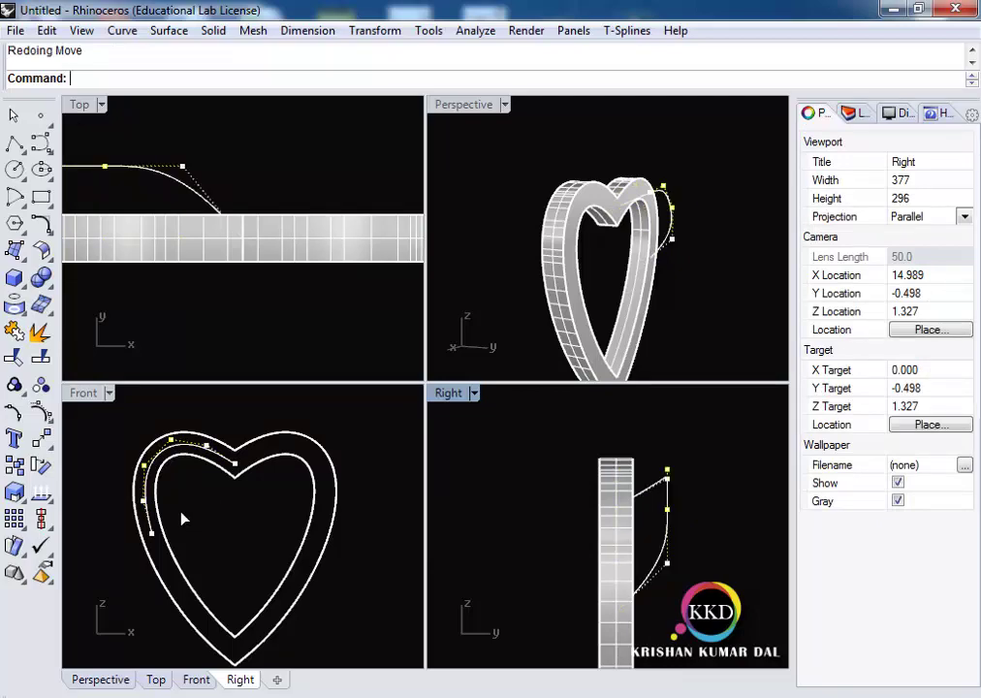
{"action": "mouse_move", "coordinate": [528, 232]}
{"action": "right_mouse_down"}
{"action": "mouse_move", "coordinate": [510, 219]}
{"action": "mouse_move", "coordinate": [462, 215]}
{"action": "mouse_move", "coordinate": [600, 101]}
{"action": "mouse_move", "coordinate": [664, 262]}
{"action": "mouse_move", "coordinate": [698, 106]}
{"action": "right_mouse_up"}
Pipe the arc and mirror the tube and curve to the heart's right lobe
{"action": "key", "text": "Return"}
{"action": "key", "text": "Return"}
{"action": "key", "text": "Return"}
{"action": "key", "text": "Return"}
{"action": "left_click_drag", "start_coordinate": [109, 431], "coordinate": [269, 580]}
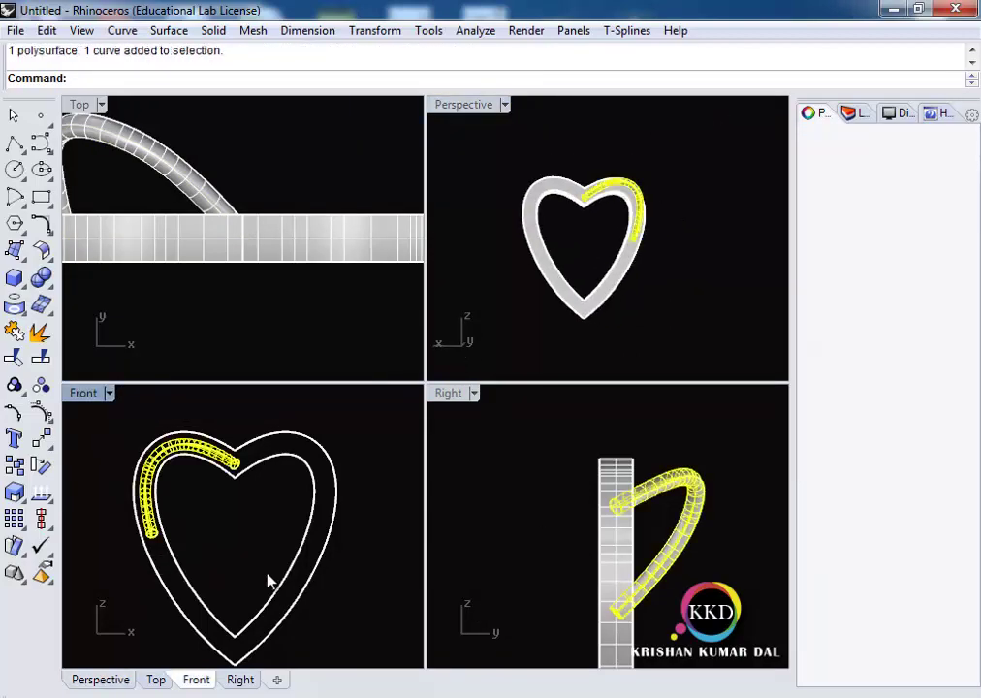
{"action": "type", "text": "mirror"}
{"action": "key", "text": "Return"}
{"action": "type", "text": "0"}
{"action": "key", "text": "Return"}
{"action": "left_click", "coordinate": [268, 392]}
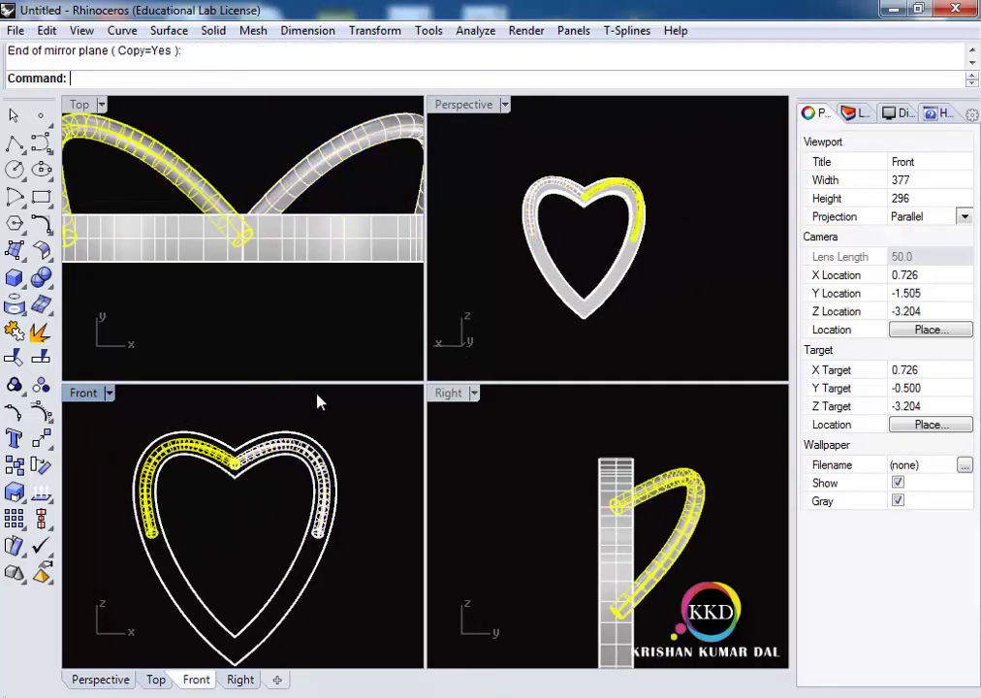
Inspect the twin tubes in Perspective, then maximize and pan the Front view
{"action": "double_click", "coordinate": [468, 104]}
{"action": "mouse_move", "coordinate": [504, 174]}
{"action": "right_mouse_down"}
{"action": "mouse_move", "coordinate": [692, 256]}
{"action": "mouse_move", "coordinate": [184, 237]}
{"action": "mouse_move", "coordinate": [615, 158]}
{"action": "right_mouse_up"}
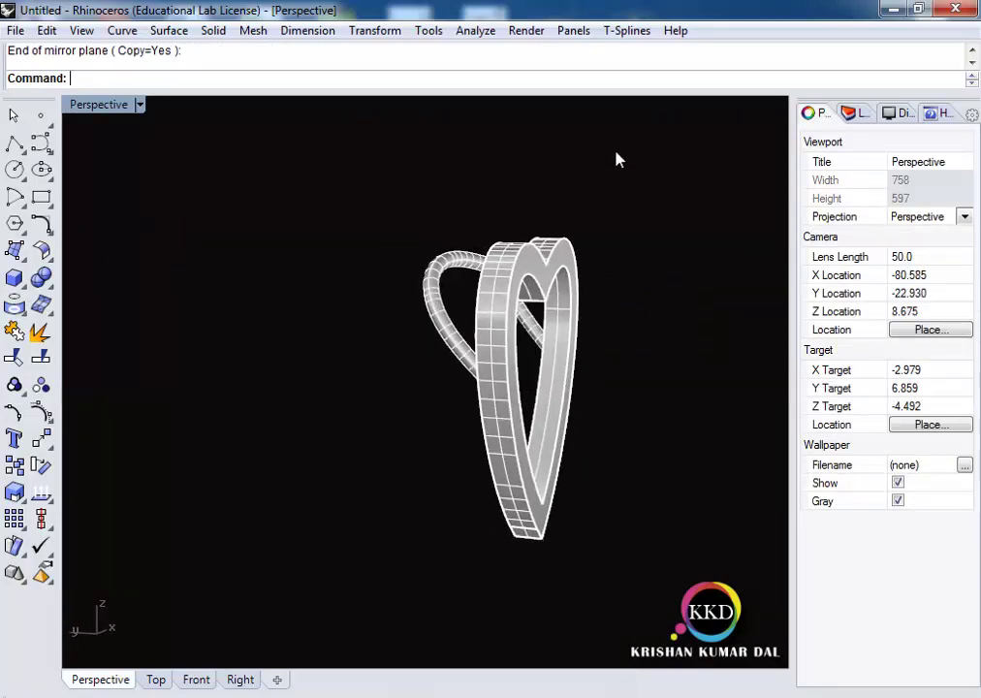
{"action": "double_click", "coordinate": [97, 105]}
{"action": "left_click", "coordinate": [107, 414]}
{"action": "double_click", "coordinate": [85, 393]}
{"action": "right_click_drag", "start_coordinate": [285, 365], "coordinate": [288, 428]}
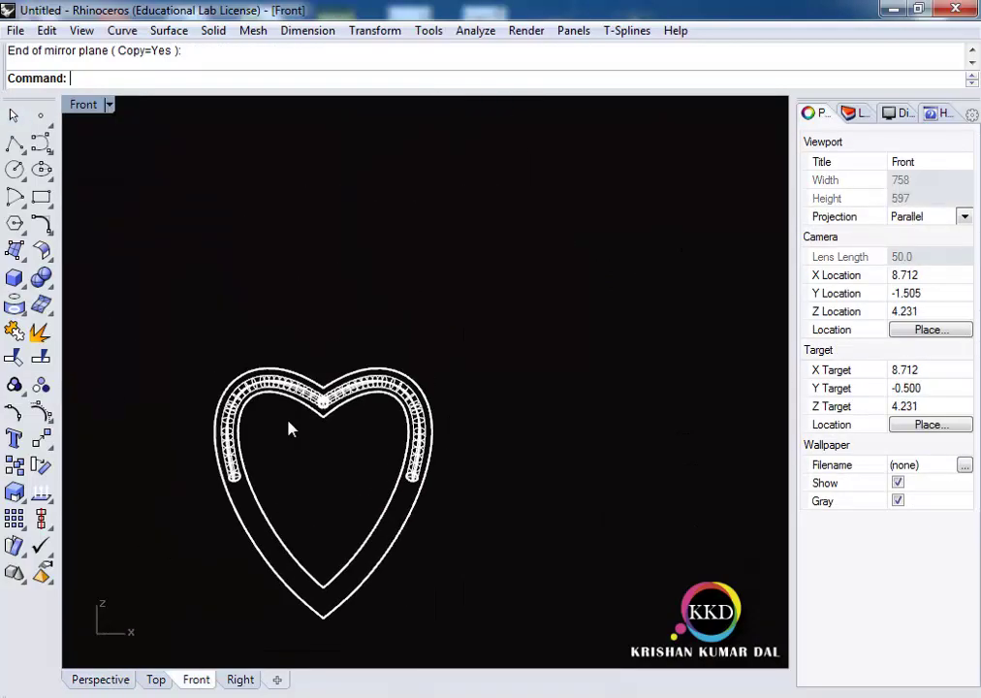
Draw half of the chain as an interpolated curve ending at the heart's top centre
{"action": "right_click", "coordinate": [40, 142]}
{"action": "left_click", "coordinate": [137, 143]}
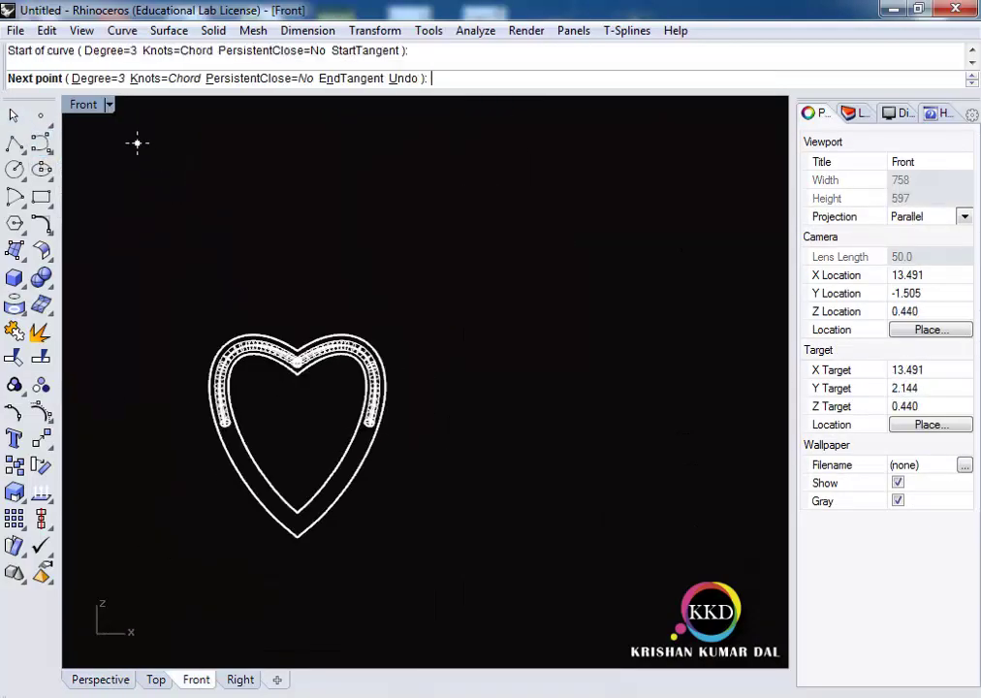
{"action": "scroll", "coordinate": [153, 195], "scroll_direction": "up", "scroll_amount": 3}
{"action": "left_click", "coordinate": [174, 224]}
{"action": "right_click_drag", "start_coordinate": [204, 303], "coordinate": [142, 173]}
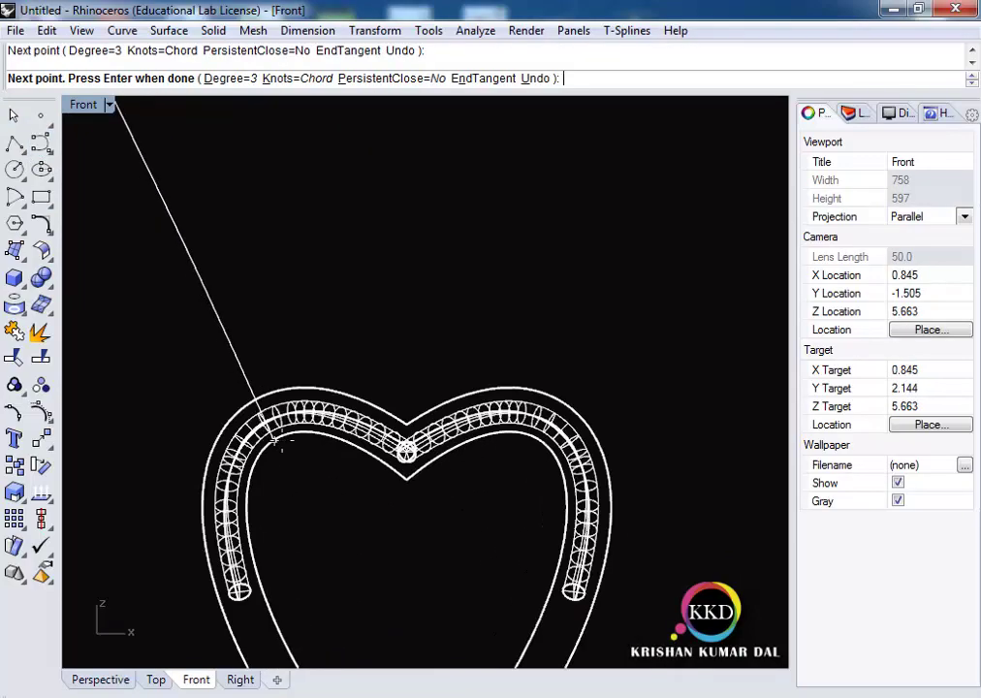
{"action": "left_click", "coordinate": [359, 460]}
{"action": "scroll", "coordinate": [406, 495], "scroll_direction": "up", "scroll_amount": 2}
{"action": "scroll", "coordinate": [405, 495], "scroll_direction": "down", "scroll_amount": 2}
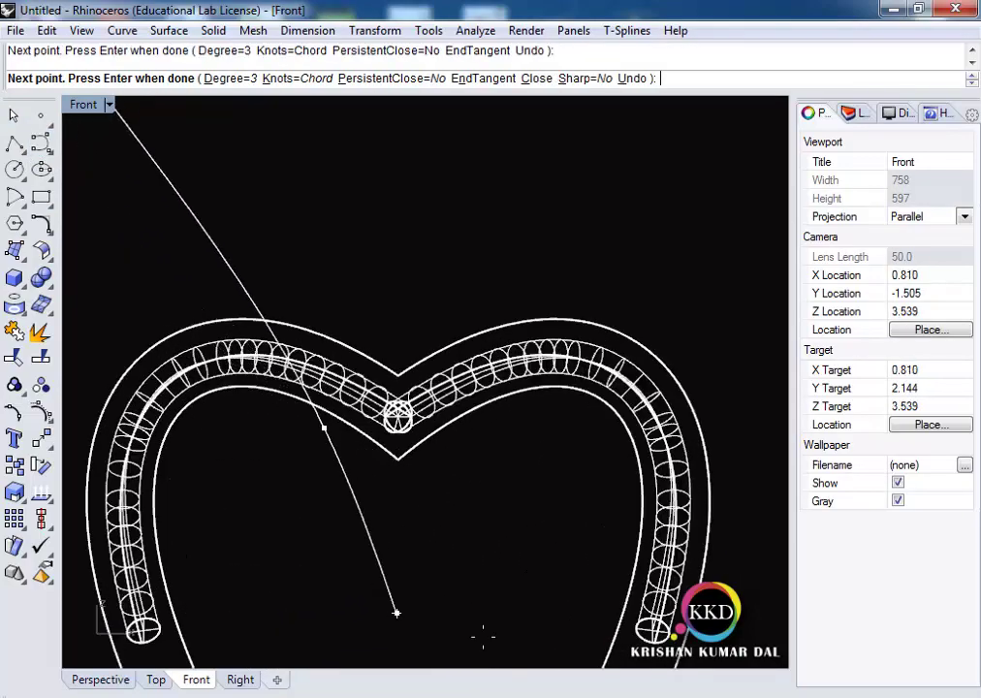
{"action": "left_click", "coordinate": [394, 460]}
{"action": "key", "text": "Return"}
Mirror the half chain curve to the other side of the heart
{"action": "scroll", "coordinate": [366, 460], "scroll_direction": "down", "scroll_amount": 2}
{"action": "key", "text": "Return"}
{"action": "left_click", "coordinate": [389, 438]}
{"action": "left_click", "coordinate": [383, 536]}
{"action": "scroll", "coordinate": [446, 465], "scroll_direction": "down", "scroll_amount": 2}
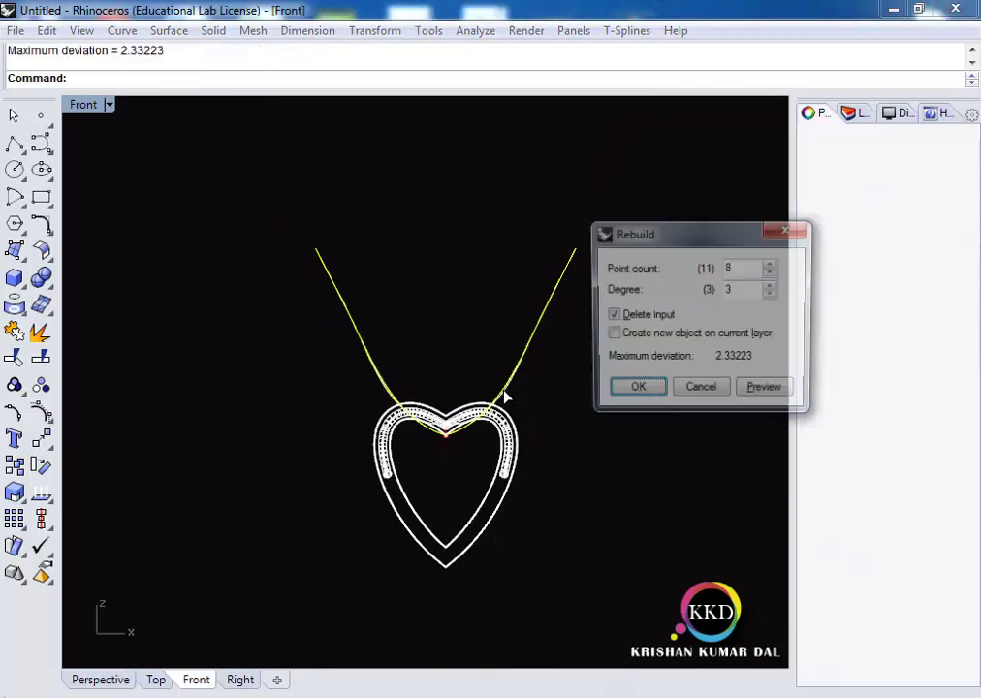
Rebuild the chain to 8 points, degree 3, and lower it slightly over the heart
{"action": "left_click", "coordinate": [632, 388]}
{"action": "scroll", "coordinate": [523, 404], "scroll_direction": "up", "scroll_amount": 1}
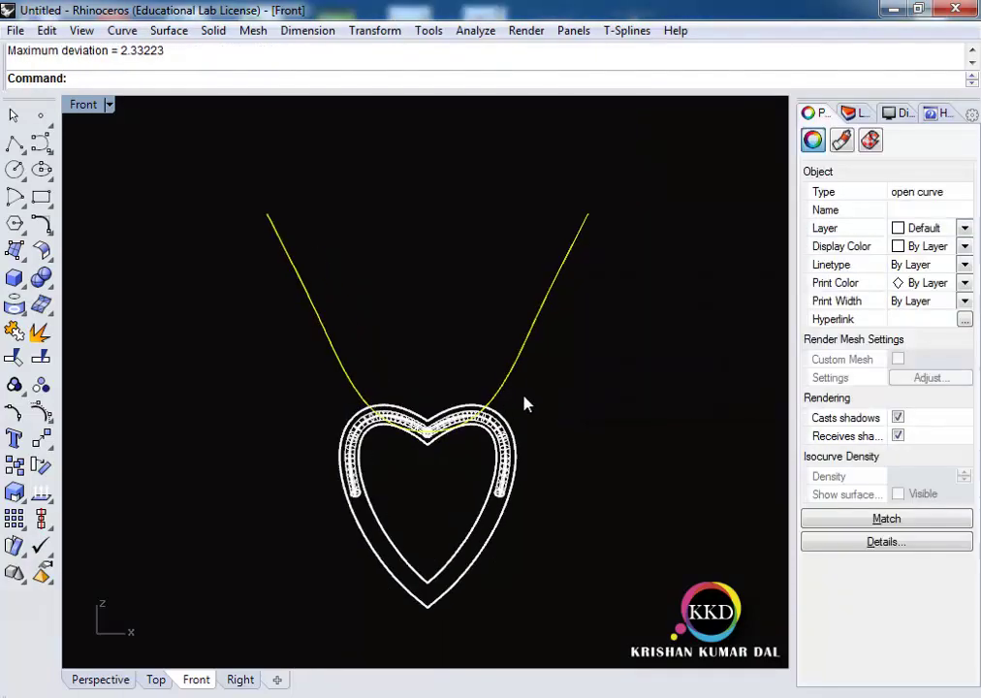
{"action": "left_click", "coordinate": [49, 411]}
{"action": "key", "text": "Delete"}
{"action": "left_click_drag", "start_coordinate": [513, 355], "coordinate": [514, 374]}
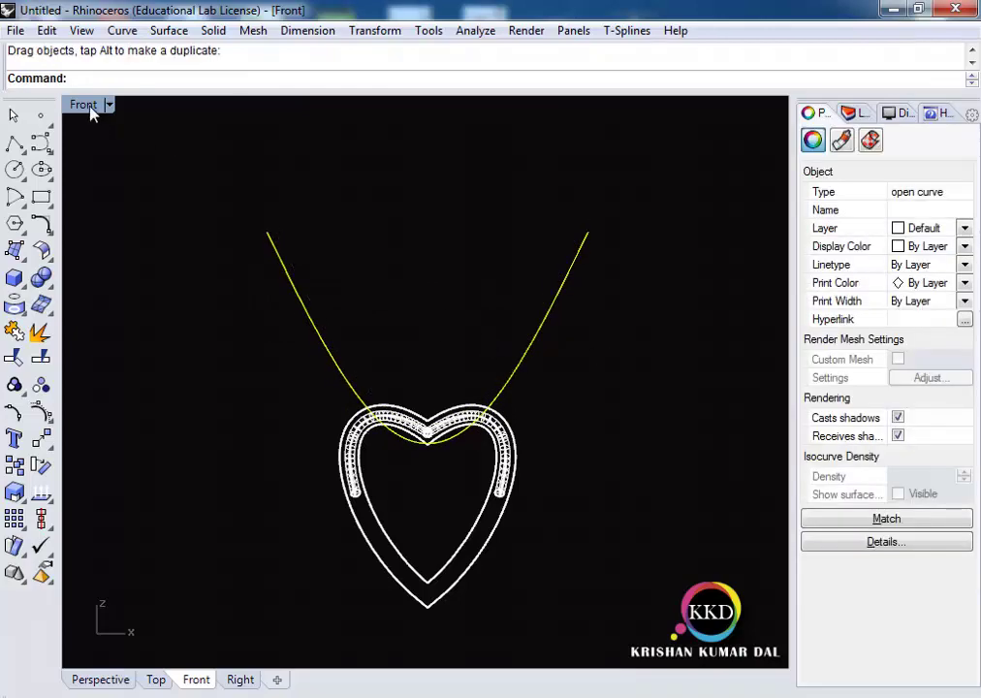
Shift the chain sideways in Right view and project it flat onto the CPlane
{"action": "double_click", "coordinate": [90, 109]}
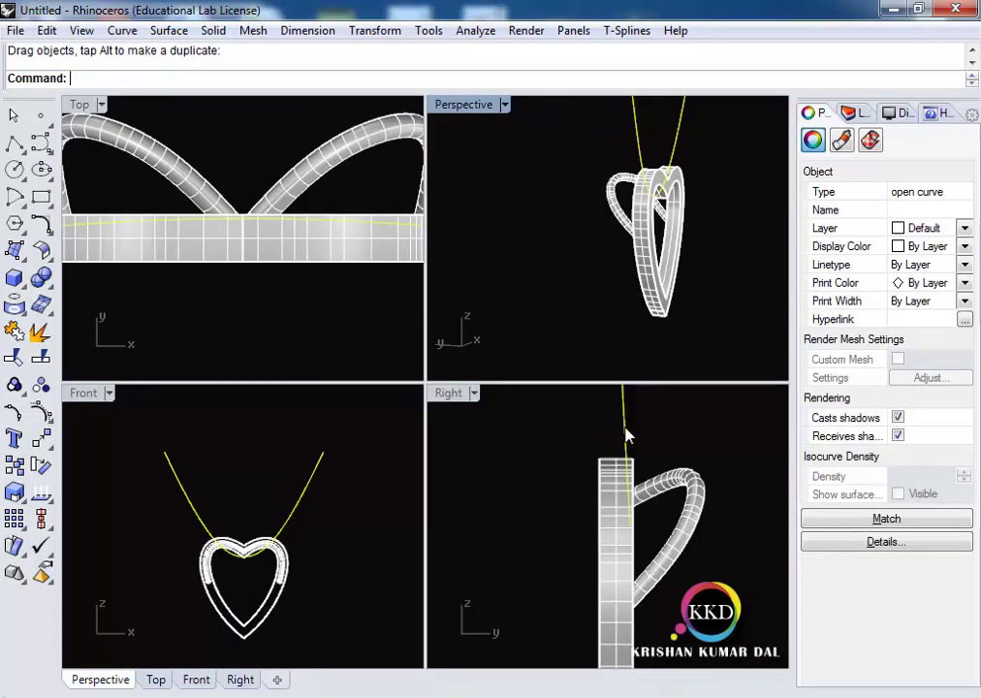
{"action": "left_click_drag", "start_coordinate": [625, 436], "coordinate": [664, 436]}
{"action": "left_click", "coordinate": [374, 30]}
{"action": "left_click", "coordinate": [407, 313]}
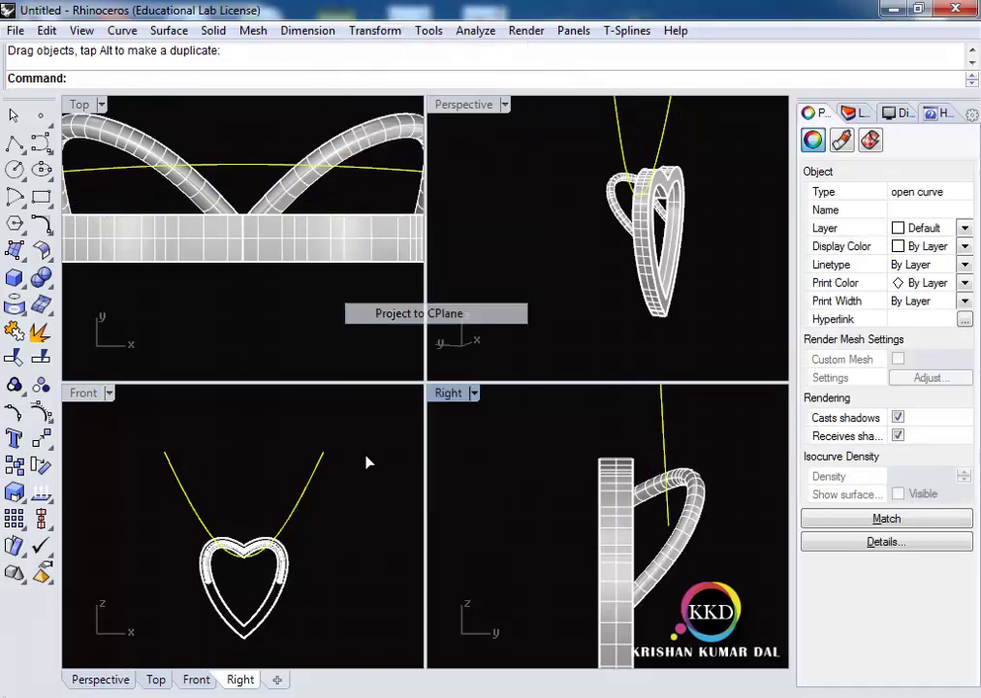
{"action": "left_click", "coordinate": [192, 78]}
{"action": "left_click_drag", "start_coordinate": [662, 431], "coordinate": [656, 436]}
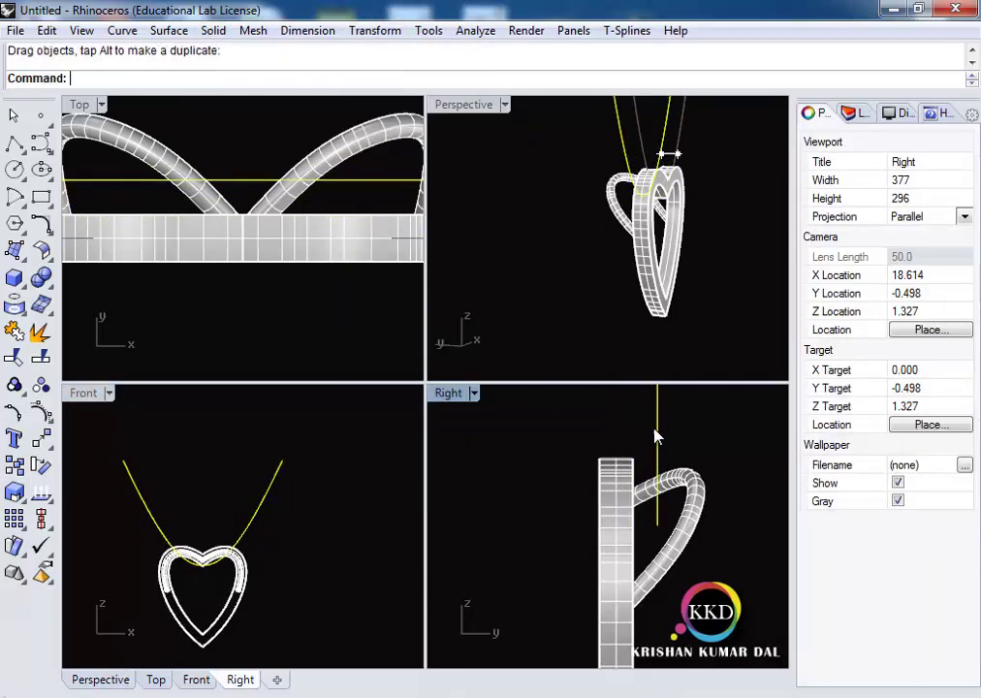
Orbit the Perspective view to check, then undo and redo the projection
{"action": "double_click", "coordinate": [451, 104]}
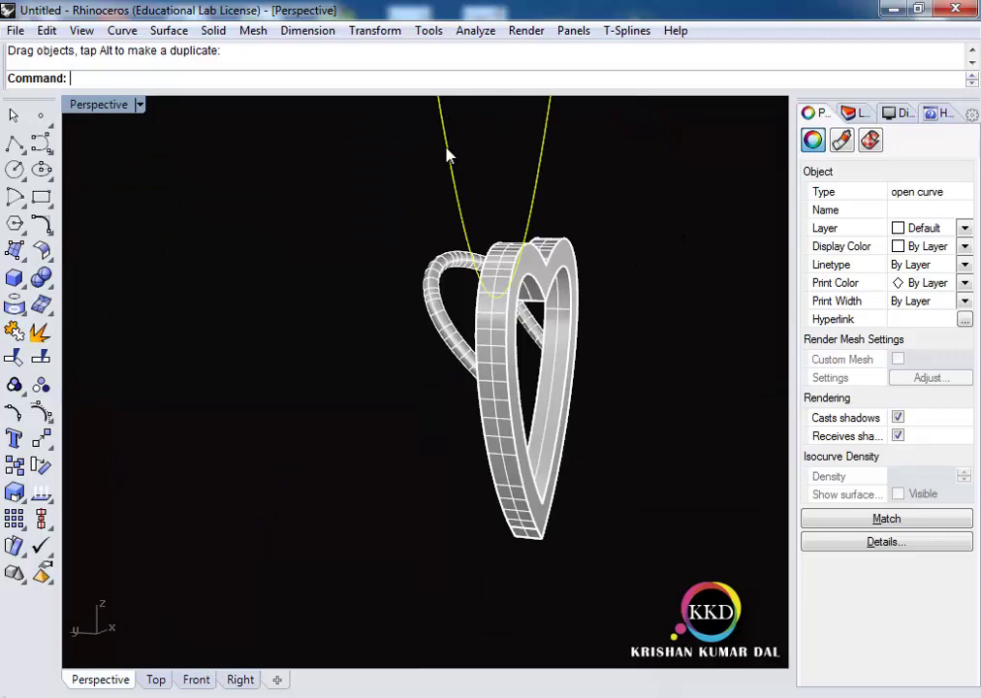
{"action": "mouse_move", "coordinate": [397, 235]}
{"action": "right_mouse_down"}
{"action": "mouse_move", "coordinate": [576, 271]}
{"action": "mouse_move", "coordinate": [318, 169]}
{"action": "right_mouse_up"}
{"action": "double_click", "coordinate": [117, 104]}
{"action": "key", "text": "ctrl+z"}
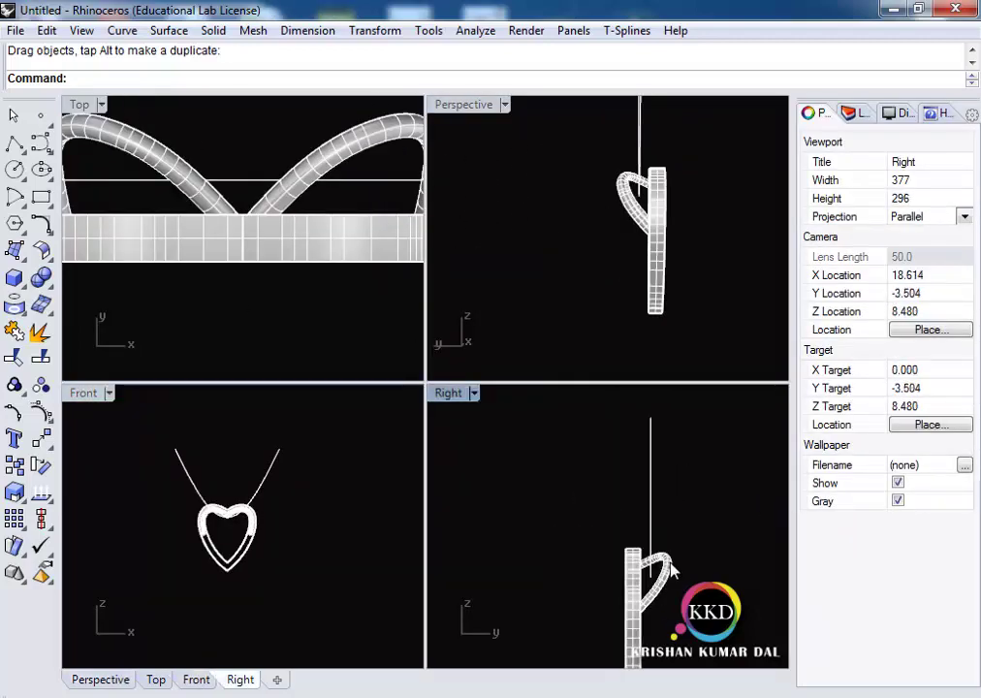
{"action": "left_click", "coordinate": [654, 540]}
{"action": "key", "text": "ctrl+y"}
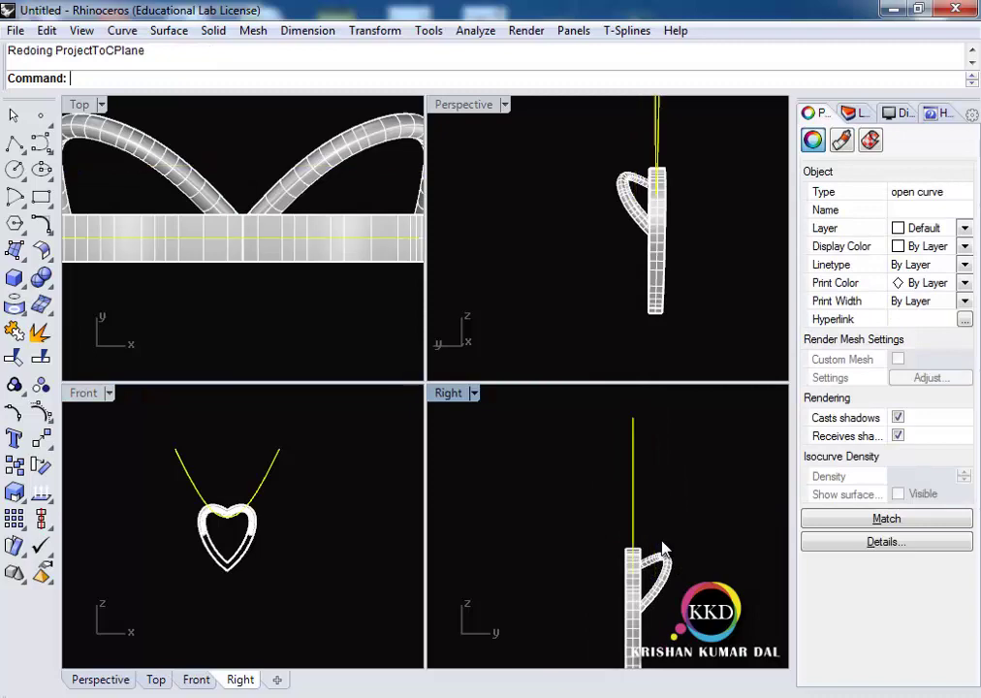
{"action": "key", "text": "ctrl+y"}
Wrap a 40-turn helix of radius 0.8 around the right chain curve
{"action": "left_click", "coordinate": [126, 36]}
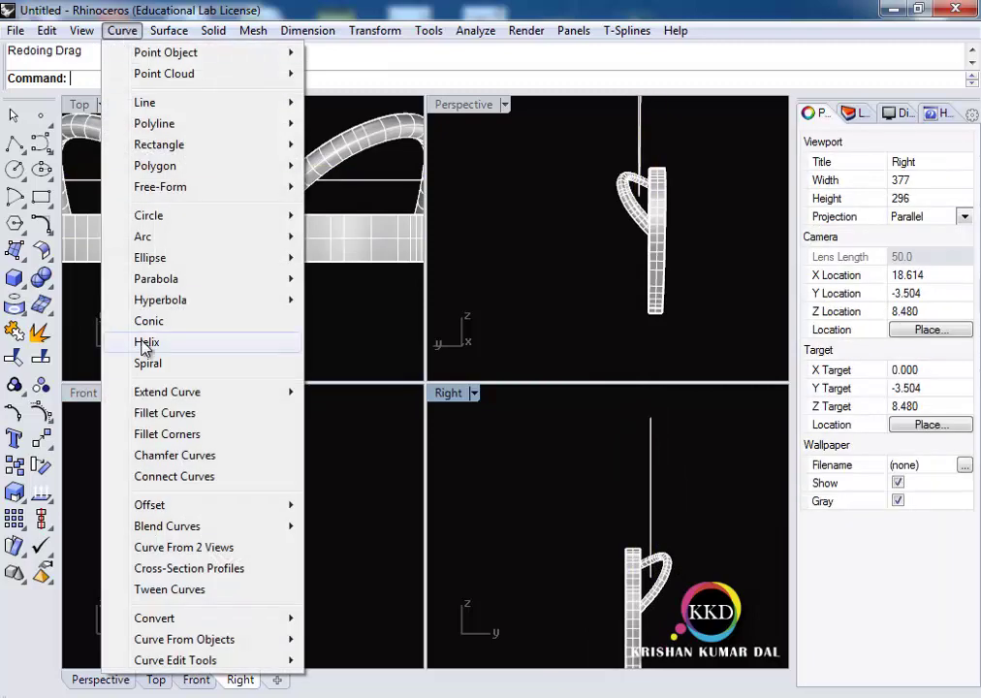
{"action": "left_click", "coordinate": [145, 345]}
{"action": "left_click", "coordinate": [199, 79]}
{"action": "scroll", "coordinate": [197, 499], "scroll_direction": "up", "scroll_amount": 4}
{"action": "left_click", "coordinate": [197, 499]}
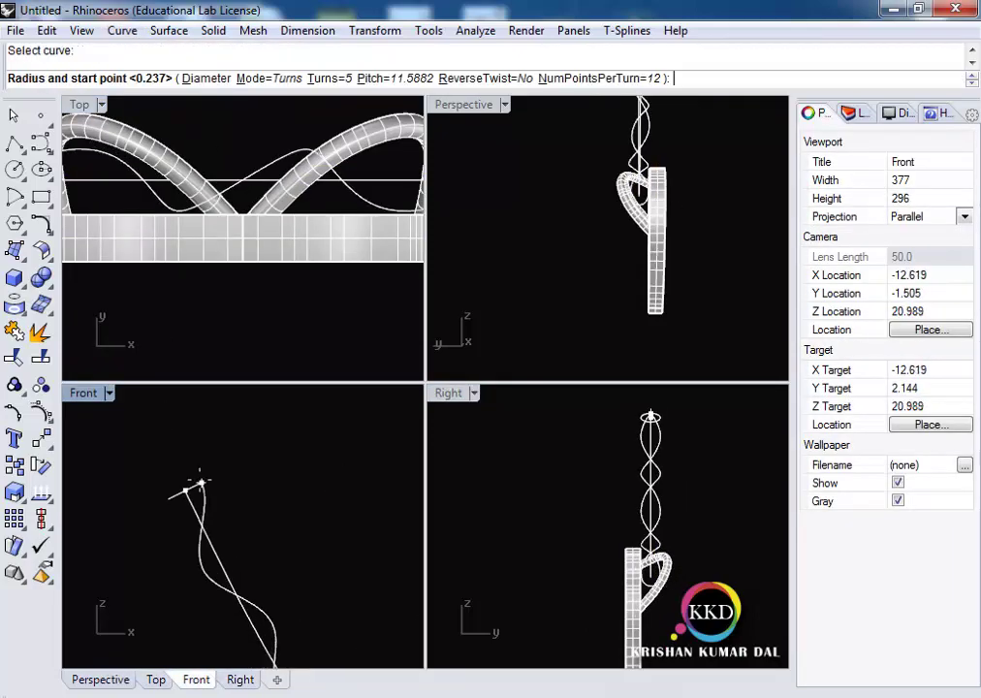
{"action": "left_click", "coordinate": [323, 78]}
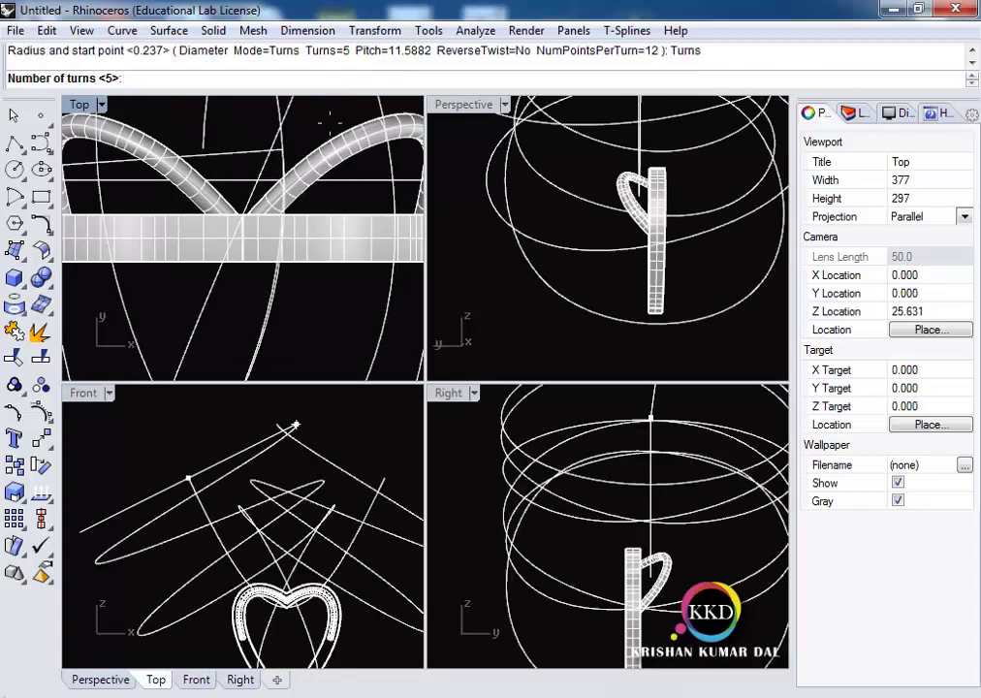
{"action": "type", "text": "40"}
{"action": "key", "text": "Return"}
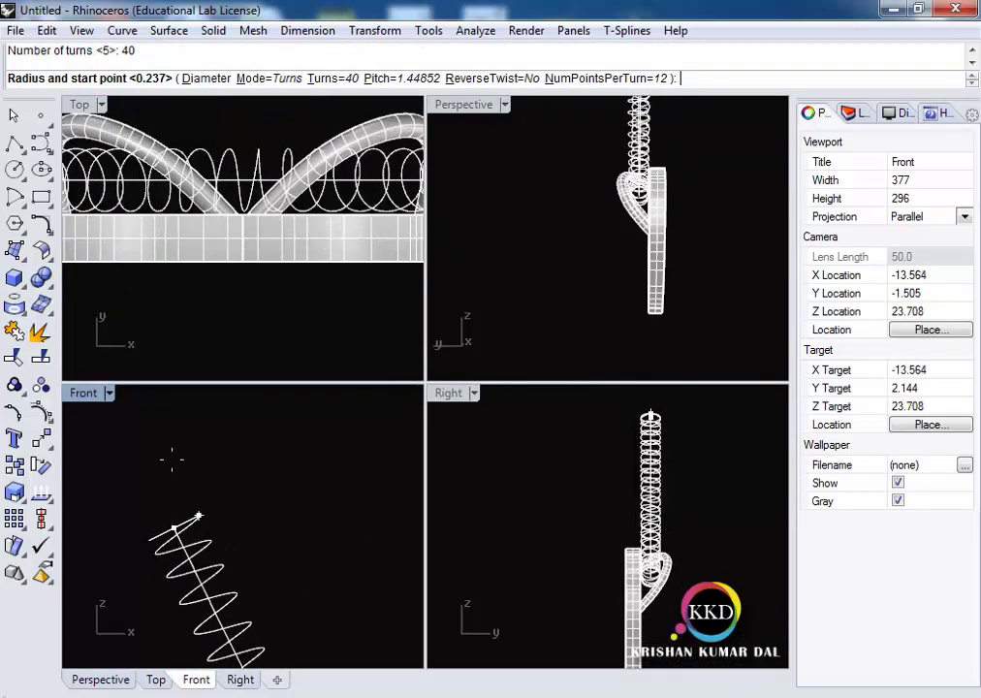
{"action": "type", "text": ".8"}
{"action": "key", "text": "Return"}
{"action": "left_click", "coordinate": [162, 562]}
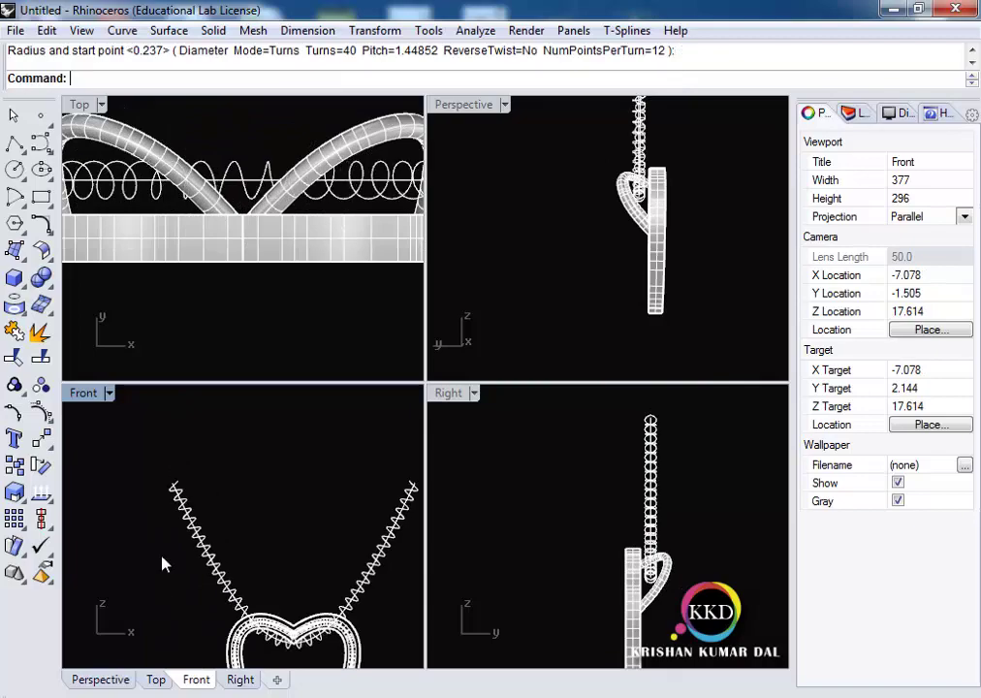
Add a matching 40-turn helix around the left chain curve and inspect both in perspective
{"action": "key", "text": "Return"}
{"action": "left_click", "coordinate": [155, 78]}
{"action": "left_click", "coordinate": [215, 429]}
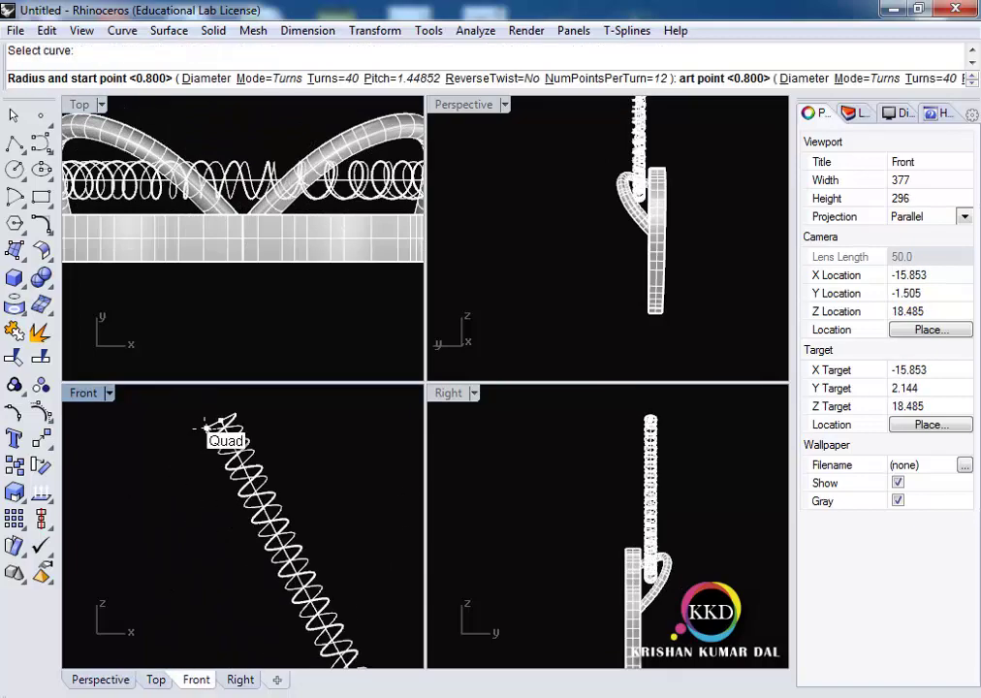
{"action": "key", "text": "Return"}
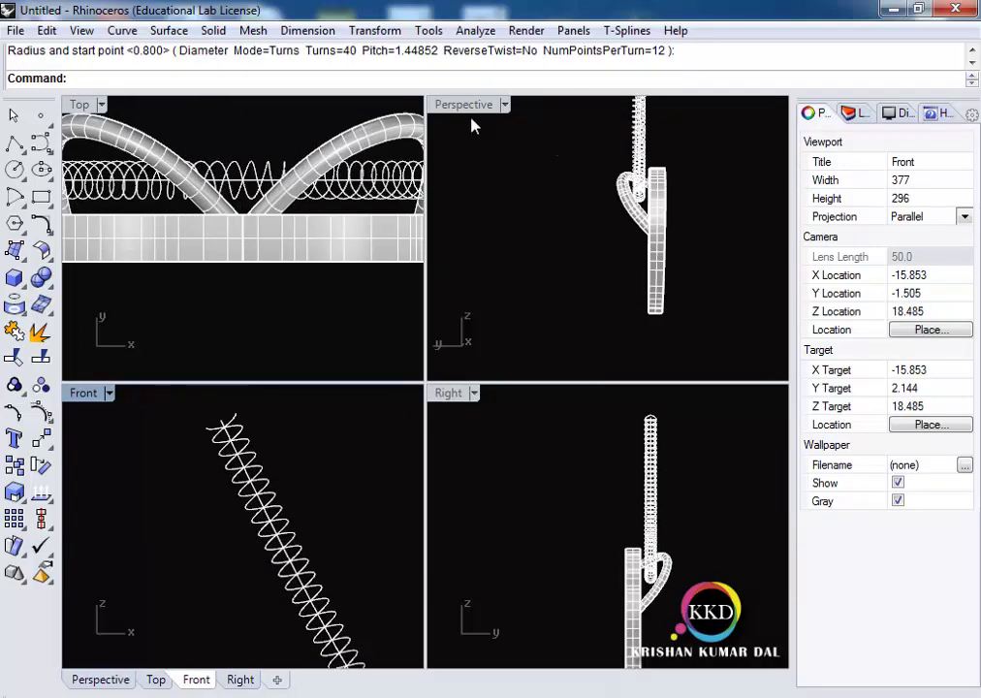
{"action": "double_click", "coordinate": [469, 104]}
{"action": "mouse_move", "coordinate": [610, 211]}
{"action": "right_mouse_down"}
{"action": "mouse_move", "coordinate": [175, 240]}
{"action": "mouse_move", "coordinate": [139, 322]}
{"action": "right_mouse_up"}
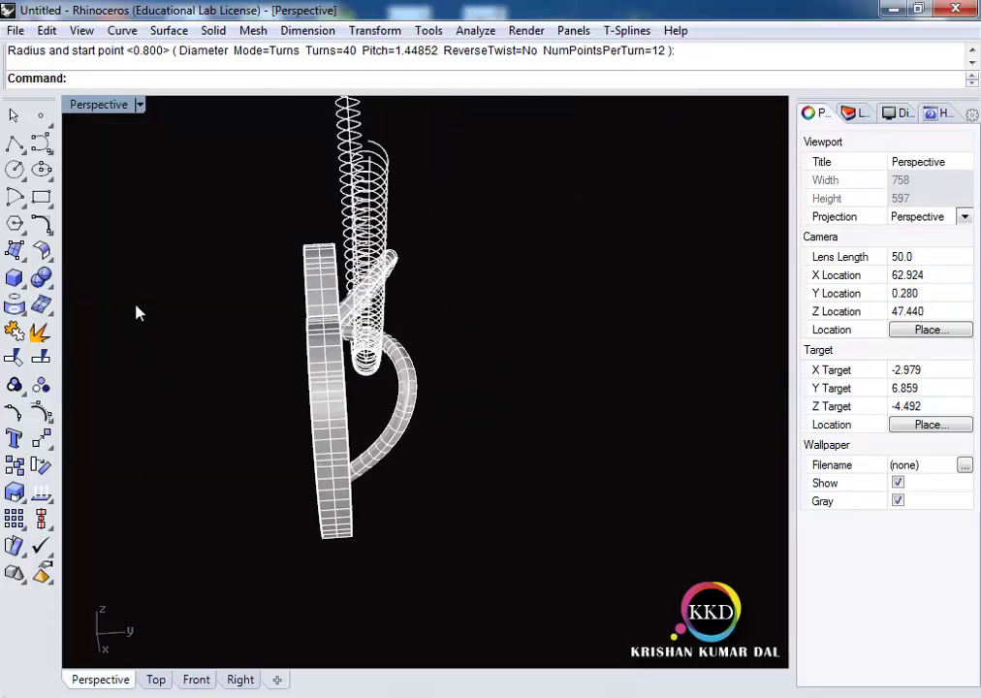
{"action": "double_click", "coordinate": [96, 105]}
Shorten both helices lengthwise with Scale1D from the helix top in the side view
{"action": "left_click", "coordinate": [675, 472]}
{"action": "left_click", "coordinate": [665, 465]}
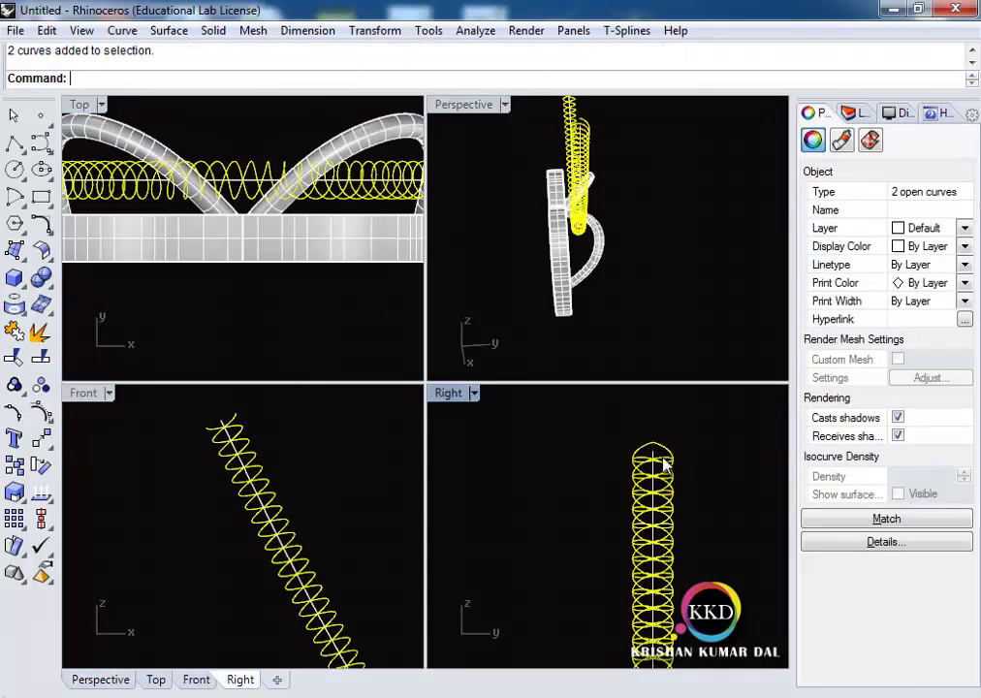
{"action": "type", "text": "Sca"}
{"action": "left_click", "coordinate": [92, 104]}
{"action": "left_click", "coordinate": [96, 77]}
{"action": "type", "text": "1"}
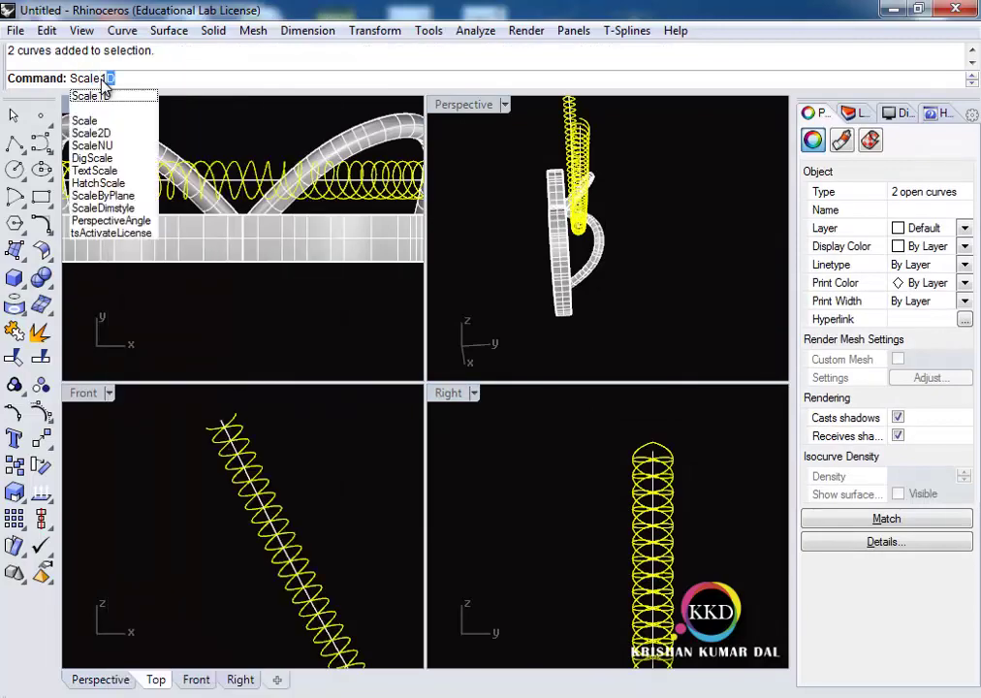
{"action": "type", "text": "D"}
{"action": "key", "text": "Return"}
{"action": "left_click", "coordinate": [653, 452]}
{"action": "left_click", "coordinate": [770, 450]}
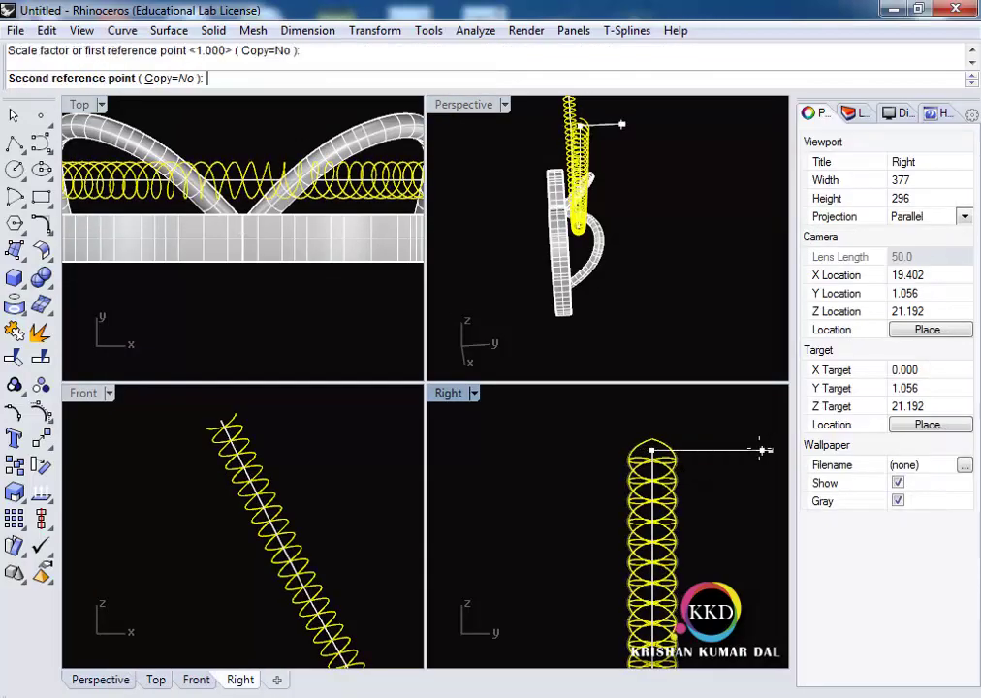
{"action": "left_click", "coordinate": [732, 449]}
{"action": "key", "text": "Escape"}
{"action": "double_click", "coordinate": [463, 103]}
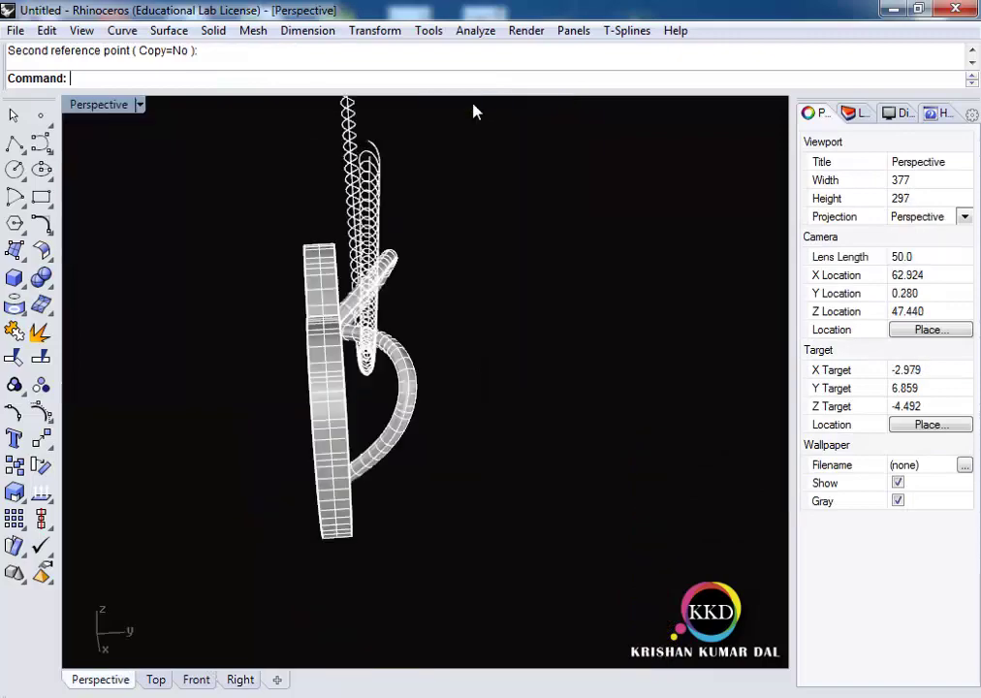
{"action": "mouse_move", "coordinate": [473, 105]}
{"action": "right_mouse_down"}
{"action": "mouse_move", "coordinate": [502, 246]}
{"action": "mouse_move", "coordinate": [449, 273]}
{"action": "right_mouse_up"}
Try a 0.4-radius pipe around one helix, then undo it
{"action": "type", "text": "Pipe"}
{"action": "key", "text": "Return"}
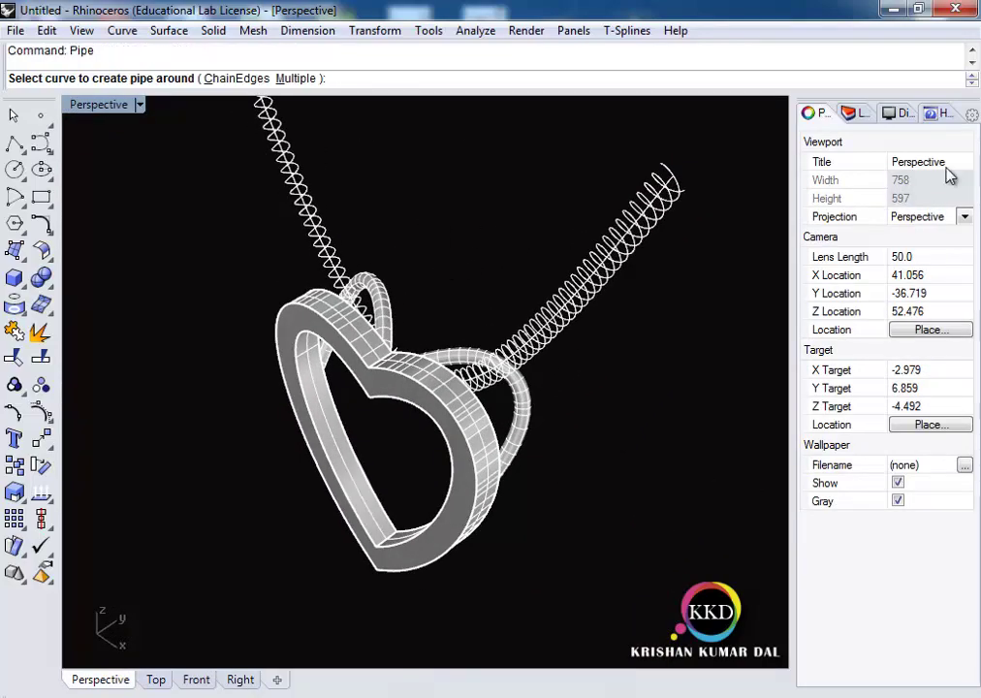
{"action": "left_click", "coordinate": [672, 181]}
{"action": "type", "text": ".4"}
{"action": "key", "text": "Return"}
{"action": "key", "text": "Return"}
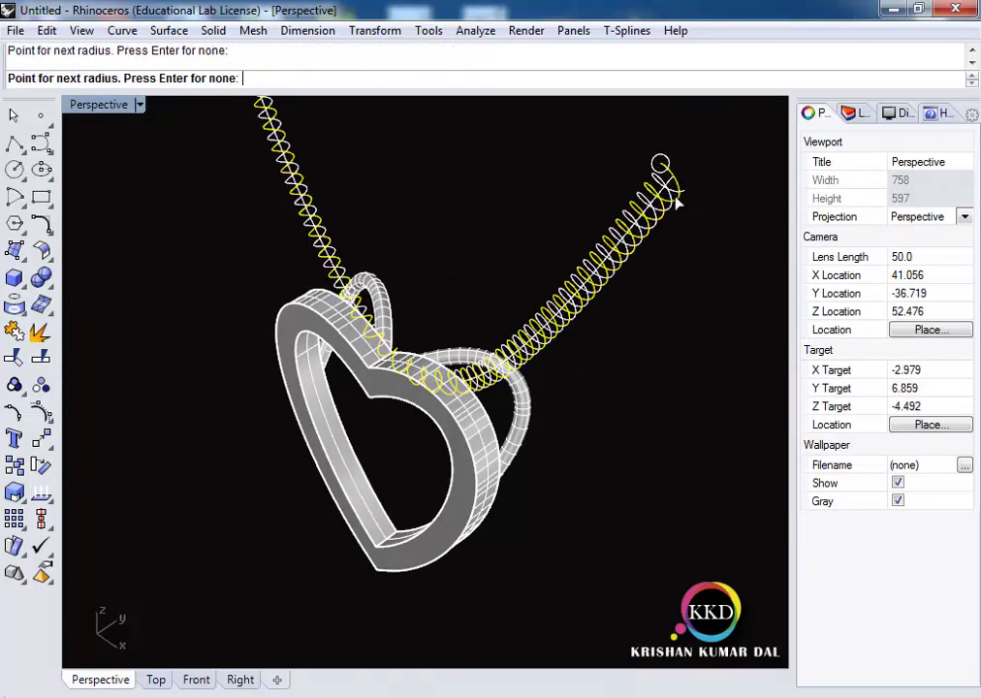
{"action": "key", "text": "Return"}
{"action": "key", "text": "ctrl+z"}
Pipe both helices with a 0.25 radius
{"action": "key", "text": "Return"}
{"action": "left_click", "coordinate": [661, 158]}
{"action": "type", "text": ".25"}
{"action": "key", "text": "Return"}
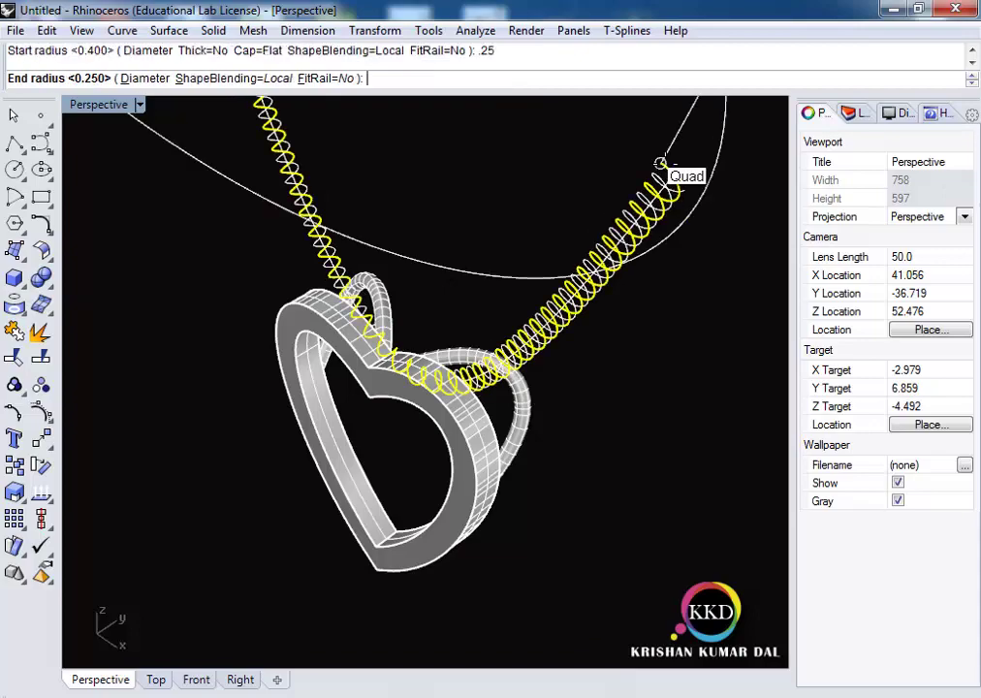
{"action": "key", "text": "Return"}
{"action": "key", "text": "Return"}
{"action": "key", "text": "Return"}
{"action": "left_click", "coordinate": [308, 222]}
{"action": "key", "text": "Return"}
{"action": "key", "text": "Return"}
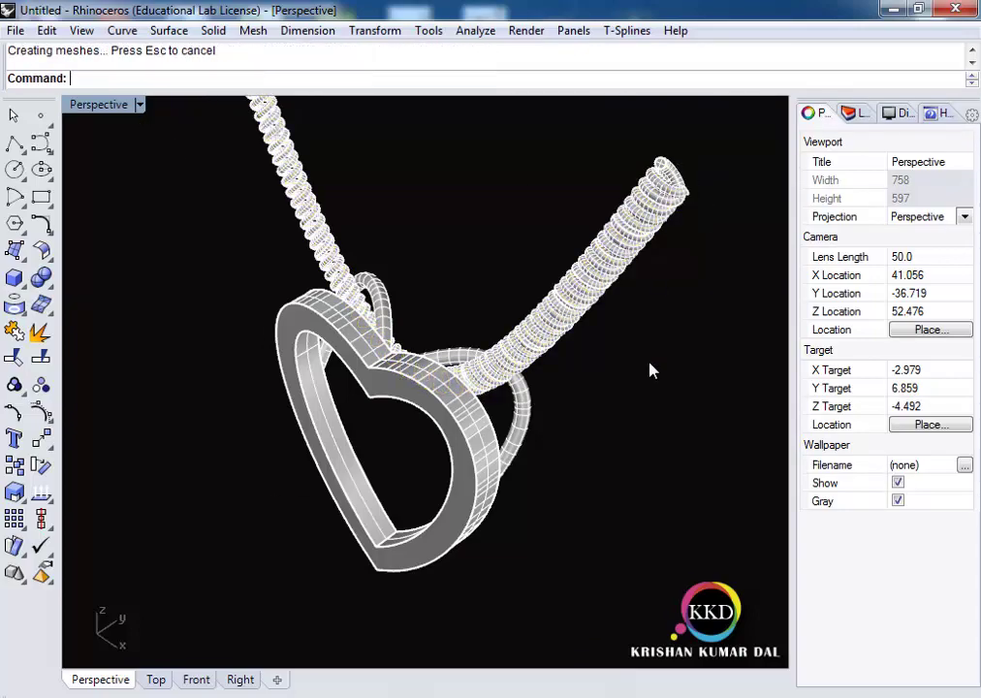
Preview the piped helices as a shaded model in the front view
{"action": "right_click_drag", "start_coordinate": [70, 222], "coordinate": [125, 103]}
{"action": "double_click", "coordinate": [106, 103]}
{"action": "double_click", "coordinate": [83, 335]}
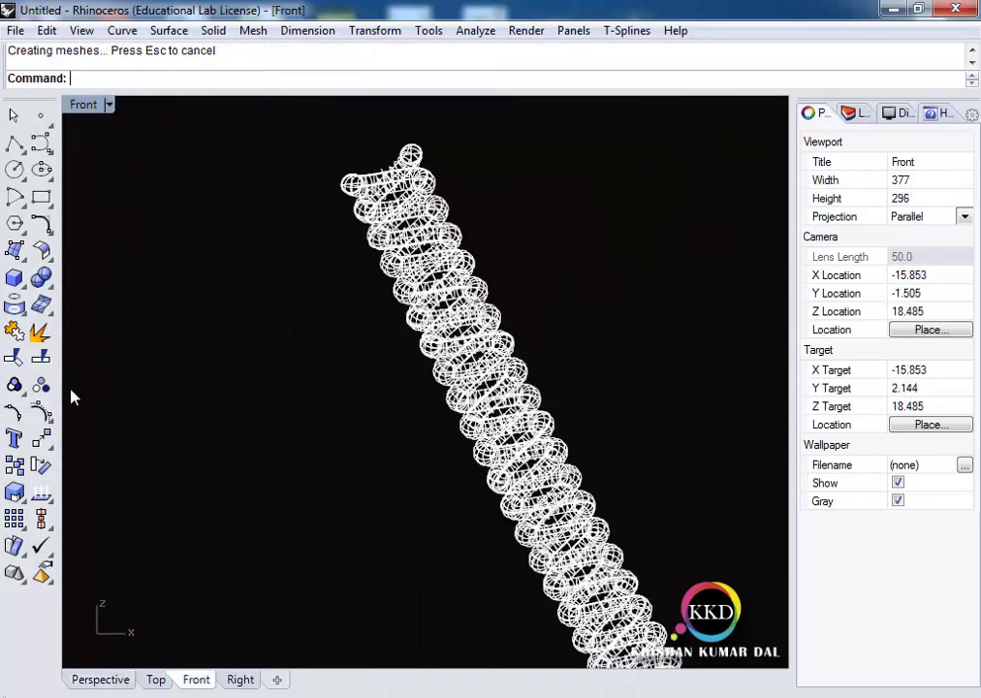
{"action": "scroll", "coordinate": [73, 397], "scroll_direction": "down", "scroll_amount": 2}
{"action": "type", "text": "Shade"}
{"action": "key", "text": "Return"}
{"action": "scroll", "coordinate": [257, 415], "scroll_direction": "down", "scroll_amount": 3}
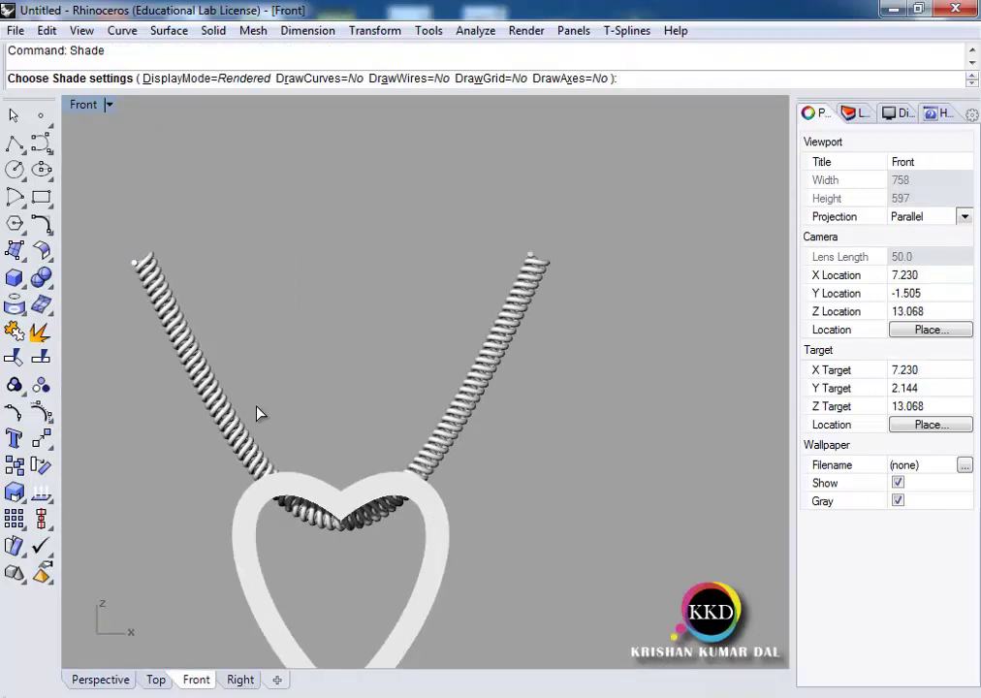
{"action": "key", "text": "Escape"}
Undo the helix pipes and delete the helix curves
{"action": "key", "text": "ctrl+z"}
{"action": "left_click", "coordinate": [483, 405]}
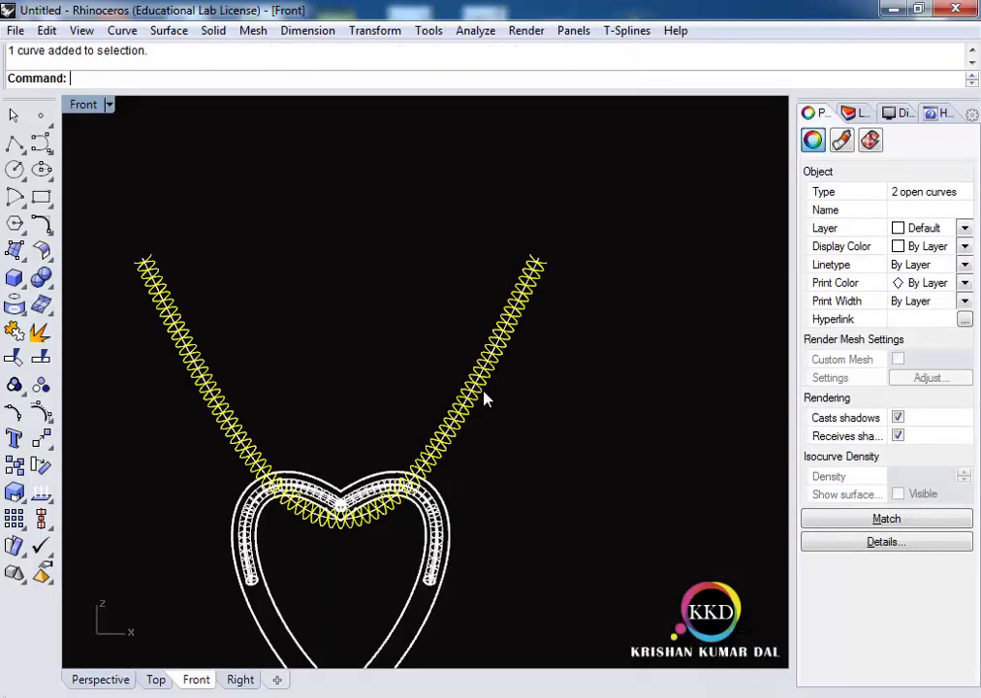
{"action": "key", "text": "Delete"}
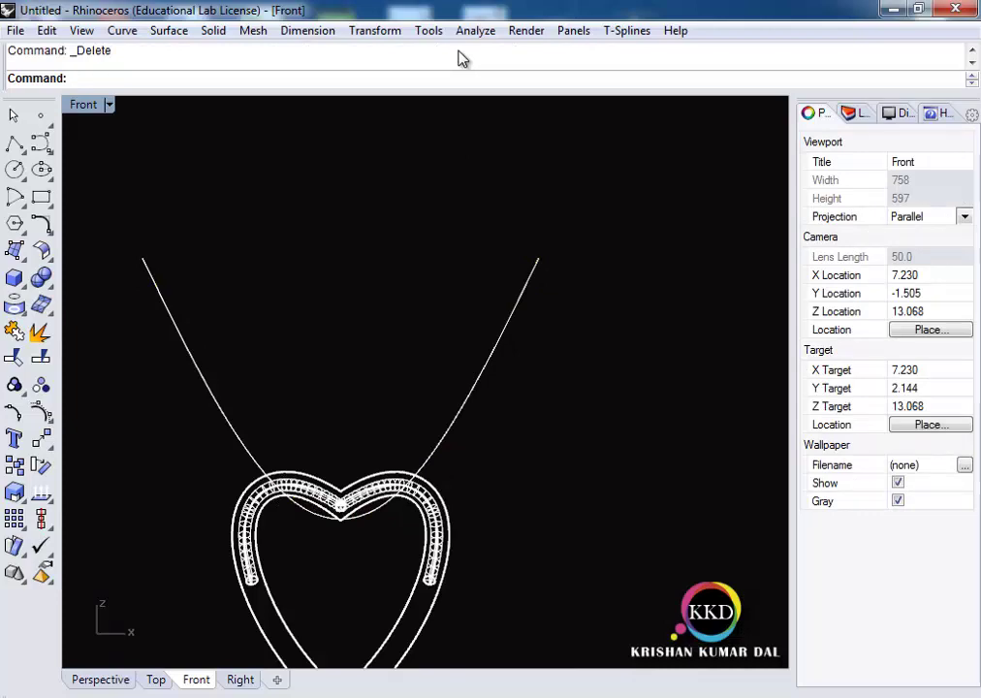
Wrap a 20-turn helix around the chain curve
{"action": "right_click", "coordinate": [455, 79]}
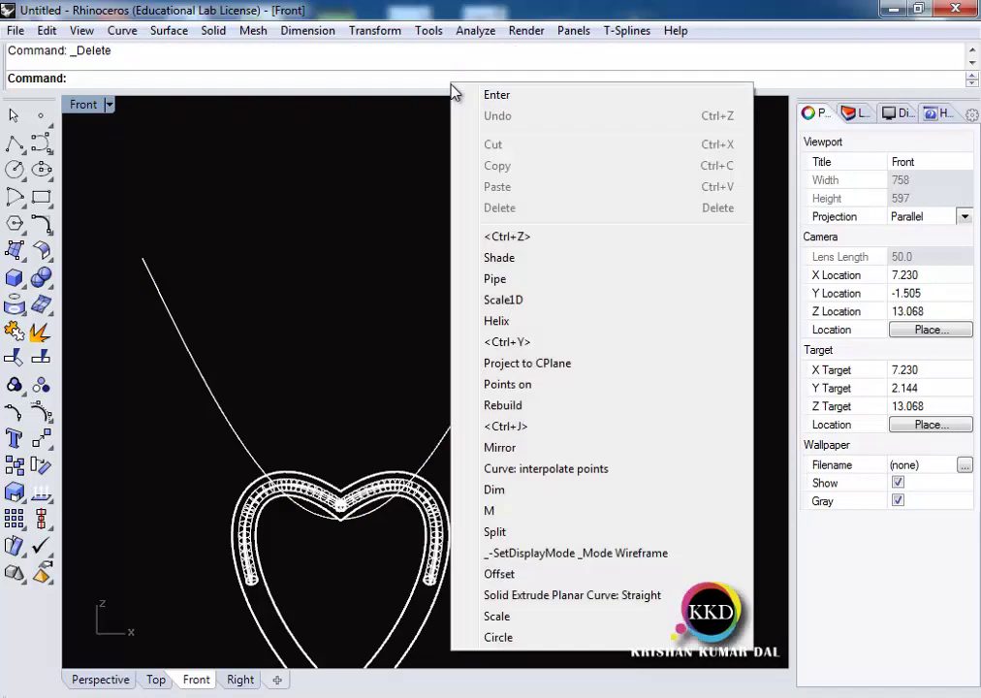
{"action": "left_click", "coordinate": [515, 323]}
{"action": "left_click", "coordinate": [161, 77]}
{"action": "left_click", "coordinate": [148, 268]}
{"action": "scroll", "coordinate": [141, 257], "scroll_direction": "up", "scroll_amount": 2}
{"action": "scroll", "coordinate": [136, 253], "scroll_direction": "up", "scroll_amount": 1}
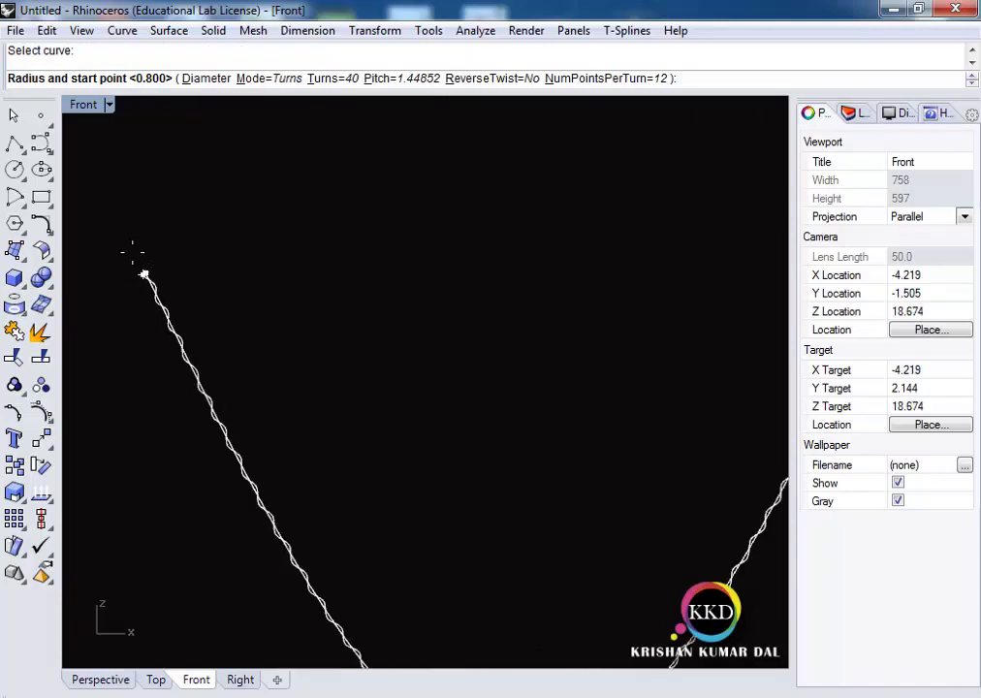
{"action": "left_click", "coordinate": [328, 78]}
{"action": "type", "text": "20"}
{"action": "key", "text": "Return"}
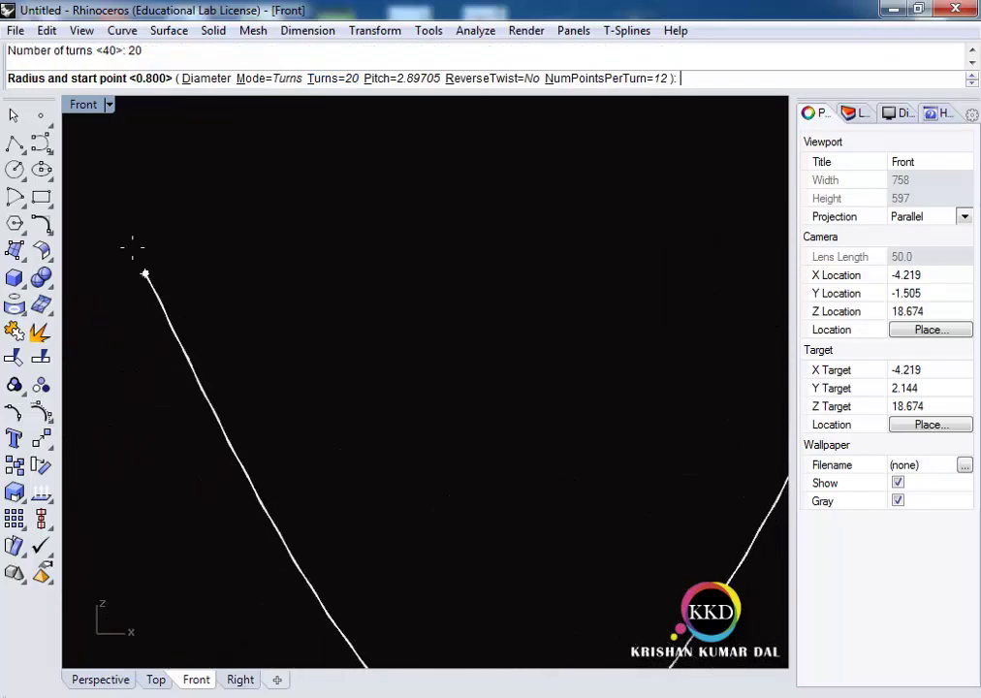
{"action": "key", "text": "Return"}
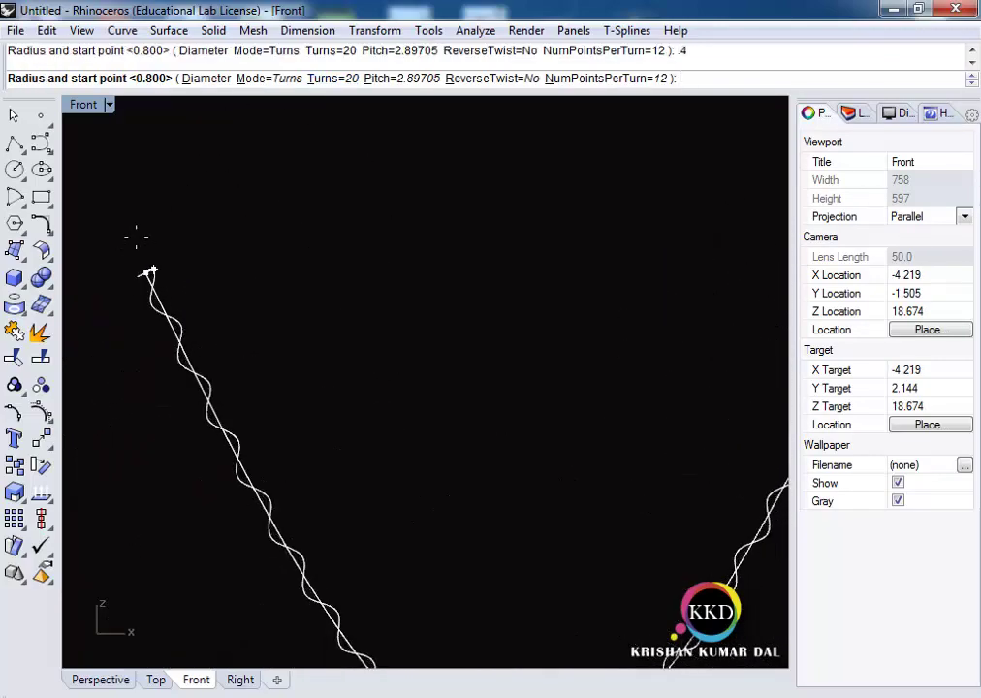
Add a second crossing 20-turn helix of radius 0.4 around the chain curve
{"action": "key", "text": "Return"}
{"action": "left_click", "coordinate": [161, 77]}
{"action": "left_click", "coordinate": [149, 278]}
{"action": "key", "text": "Return"}
{"action": "scroll", "coordinate": [184, 329], "scroll_direction": "down", "scroll_amount": 2}
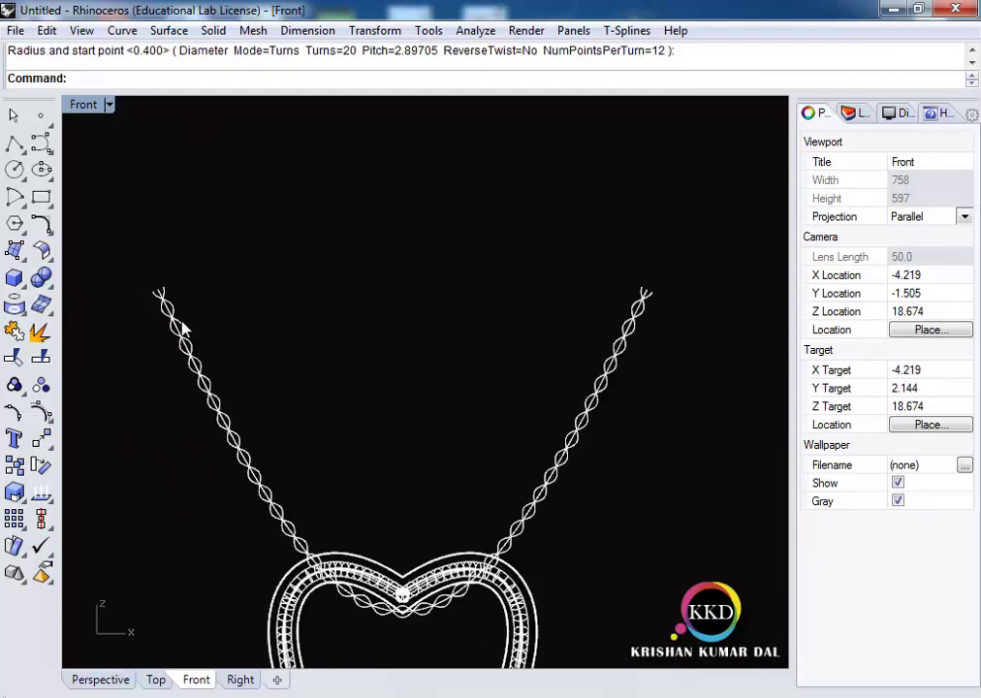
{"action": "type", "text": "Pipe"}
{"action": "key", "text": "Return"}
Pipe the crossing helix curves into solid twisted rope strands
{"action": "double_click", "coordinate": [83, 104]}
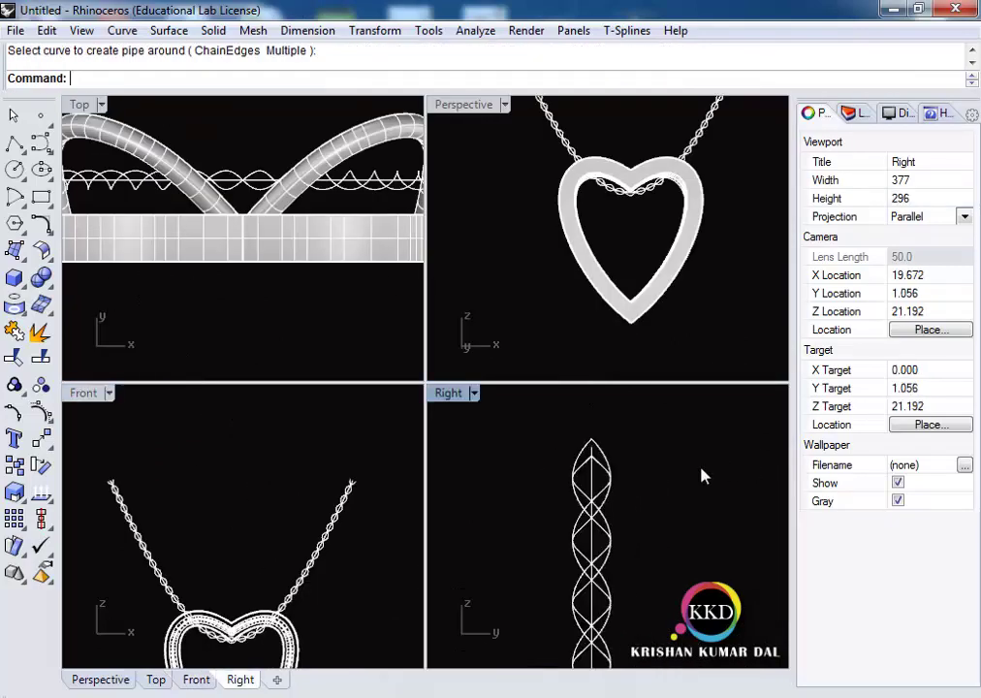
{"action": "left_click", "coordinate": [596, 197]}
{"action": "right_click", "coordinate": [596, 196]}
{"action": "key", "text": "Escape"}
{"action": "right_click", "coordinate": [179, 473]}
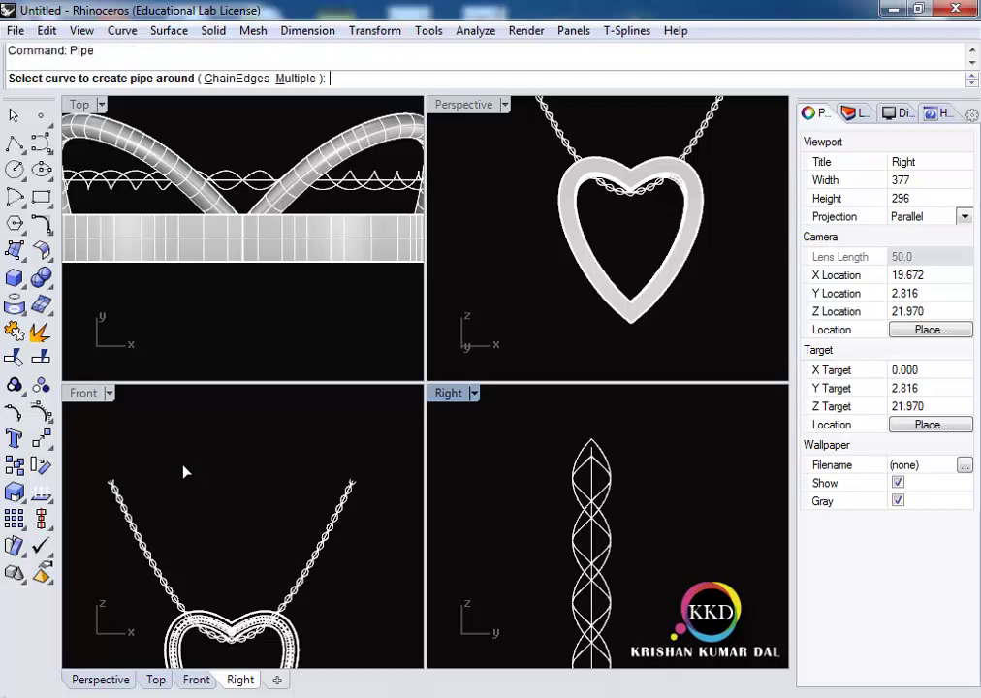
{"action": "scroll", "coordinate": [372, 489], "scroll_direction": "up", "scroll_amount": 2}
{"action": "left_click", "coordinate": [371, 489]}
{"action": "key", "text": "Return"}
{"action": "key", "text": "Return"}
Preview the rope chain shaded in the front and perspective views, then select it
{"action": "key", "text": "Return"}
{"action": "left_click", "coordinate": [381, 516]}
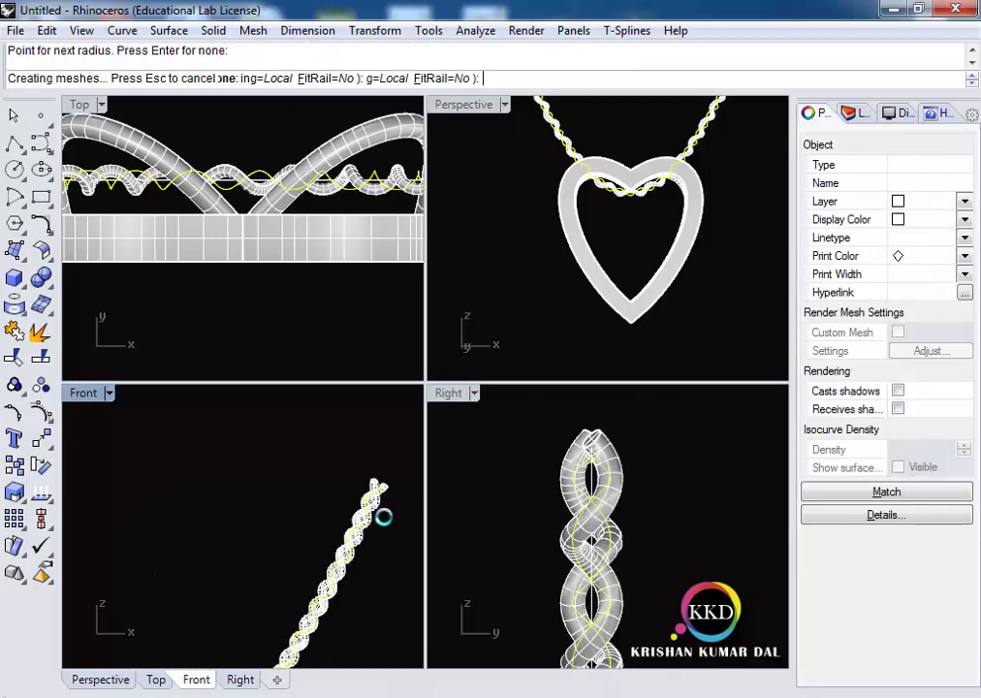
{"action": "key", "text": "Return"}
{"action": "double_click", "coordinate": [84, 392]}
{"action": "type", "text": "e"}
{"action": "key", "text": "Return"}
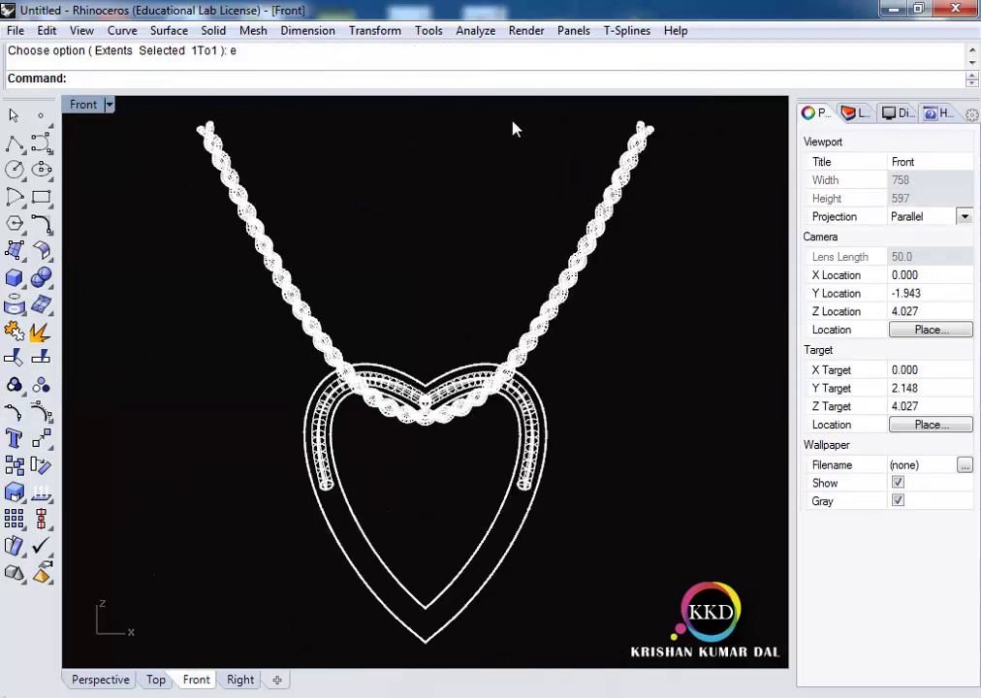
{"action": "type", "text": "Shade"}
{"action": "key", "text": "Return"}
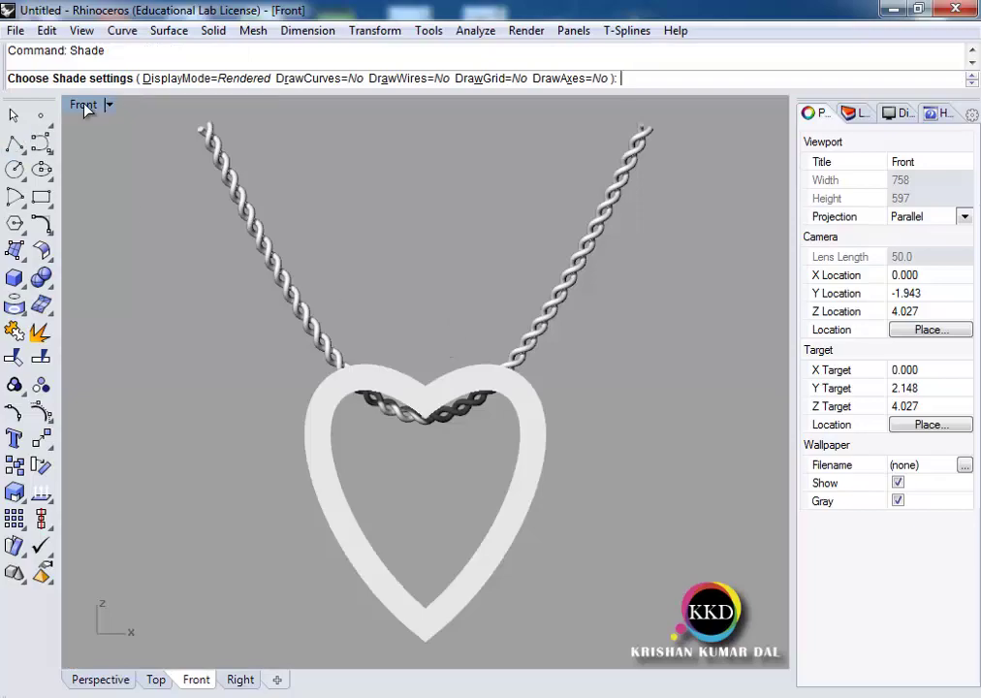
{"action": "key", "text": "ctrl+Tab"}
{"action": "mouse_move", "coordinate": [365, 310]}
{"action": "right_mouse_down"}
{"action": "mouse_move", "coordinate": [92, 324]}
{"action": "mouse_move", "coordinate": [580, 459]}
{"action": "mouse_move", "coordinate": [581, 475]}
{"action": "right_mouse_up"}
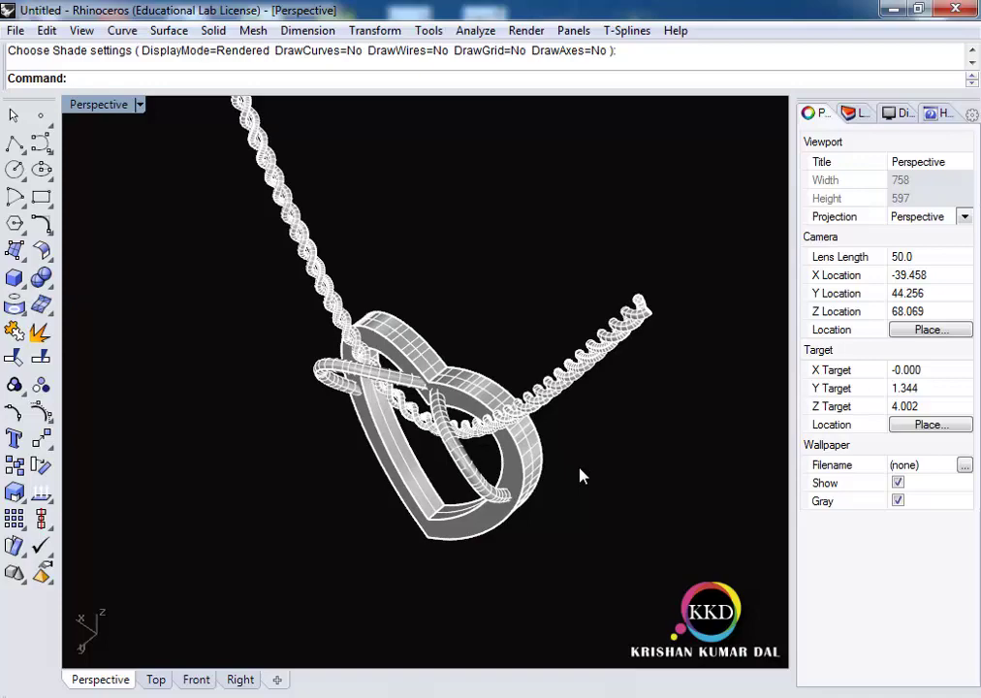
{"action": "scroll", "coordinate": [581, 475], "scroll_direction": "up", "scroll_amount": 3}
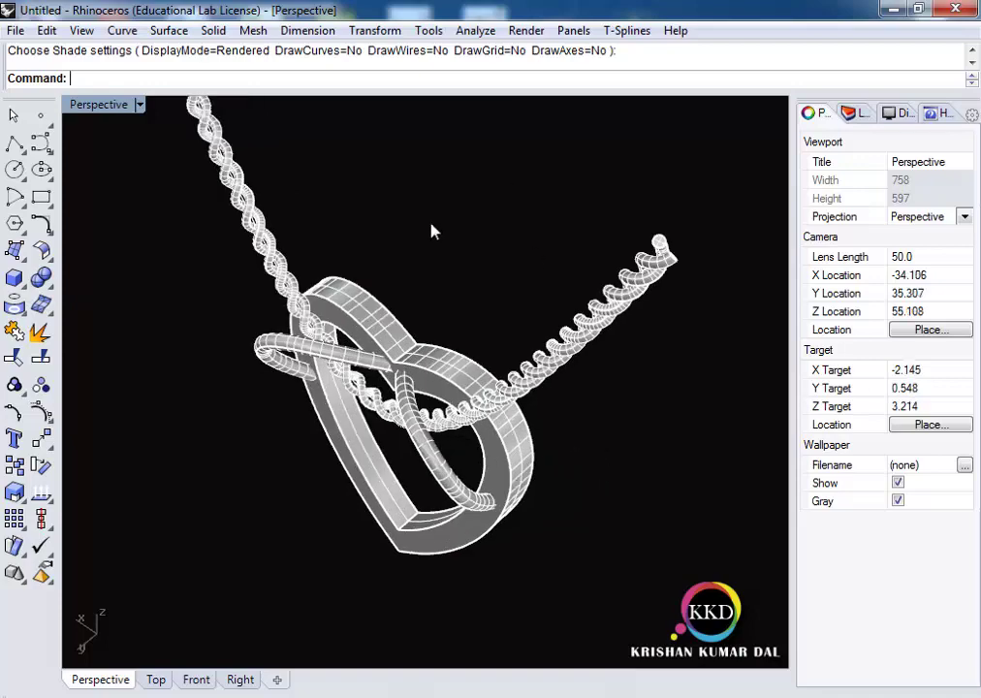
{"action": "double_click", "coordinate": [75, 114]}
{"action": "right_click", "coordinate": [197, 493]}
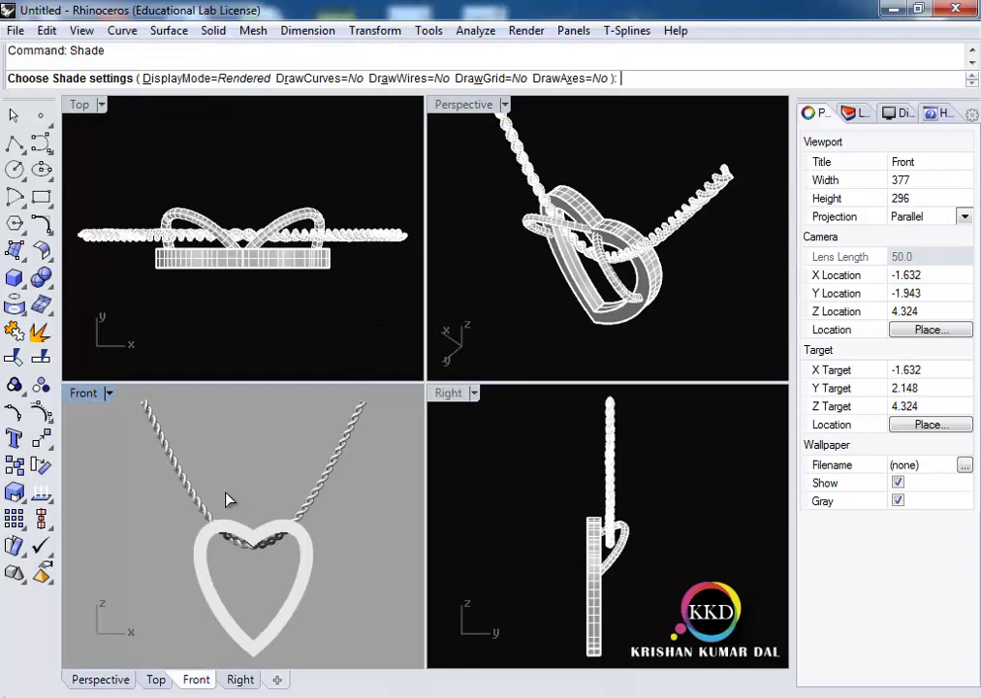
{"action": "key", "text": "Escape"}
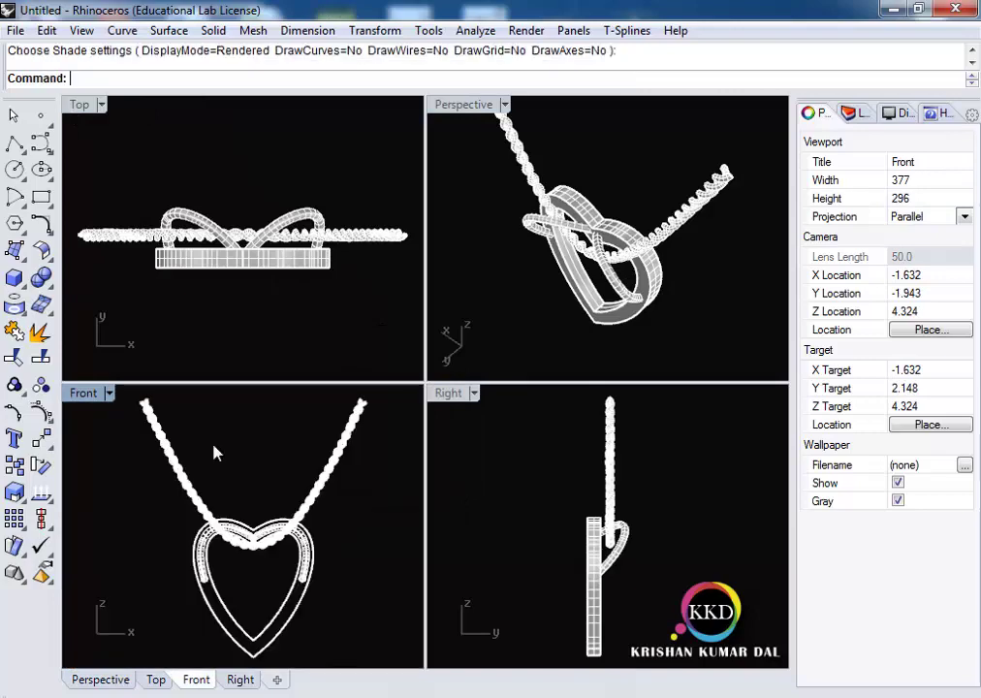
{"action": "left_click", "coordinate": [296, 467]}
{"action": "scroll", "coordinate": [273, 465], "scroll_direction": "down", "scroll_amount": 2}
Lift the chain above the pendant, delete the old bail rings, and hide the chain
{"action": "left_click_drag", "start_coordinate": [223, 426], "coordinate": [223, 349]}
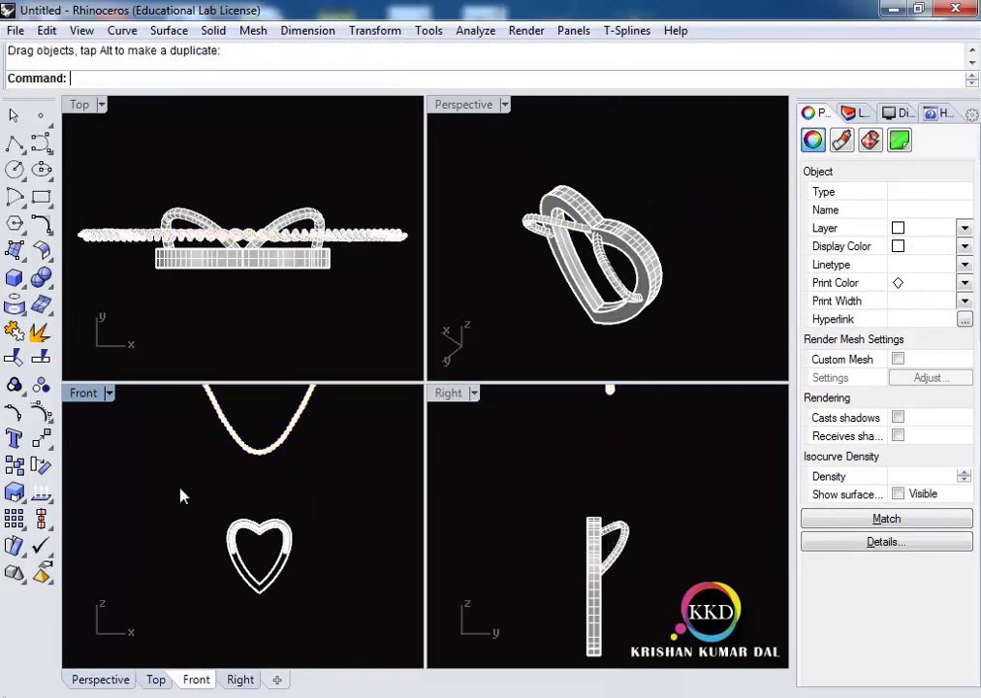
{"action": "left_click_drag", "start_coordinate": [180, 494], "coordinate": [357, 553]}
{"action": "key", "text": "Delete"}
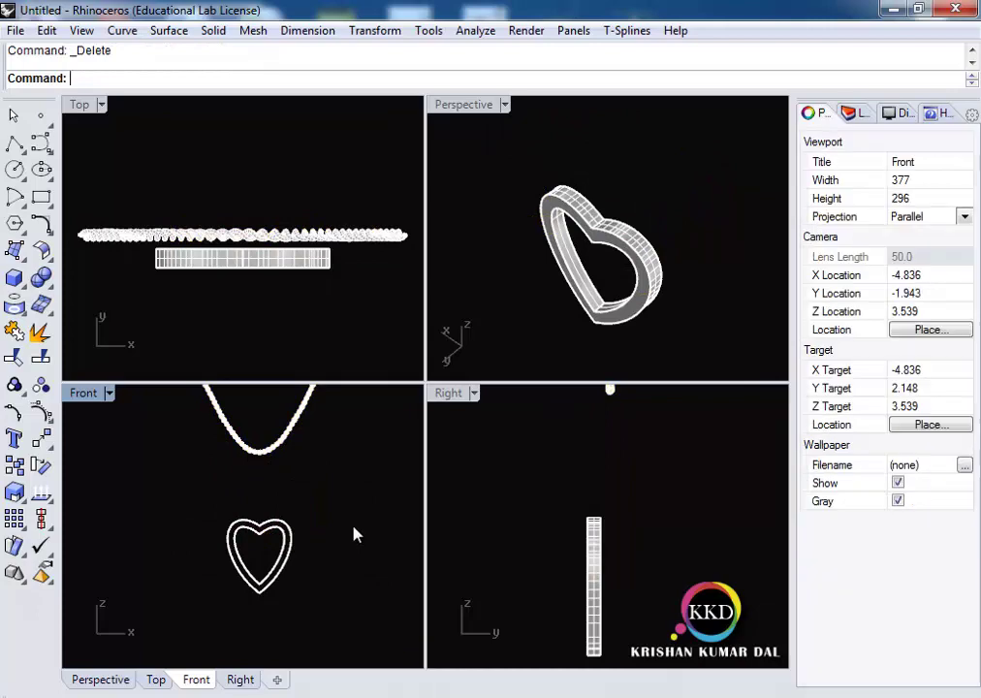
{"action": "double_click", "coordinate": [83, 397]}
{"action": "right_click_drag", "start_coordinate": [475, 209], "coordinate": [400, 300]}
{"action": "scroll", "coordinate": [399, 378], "scroll_direction": "up", "scroll_amount": 2}
{"action": "left_click", "coordinate": [276, 227]}
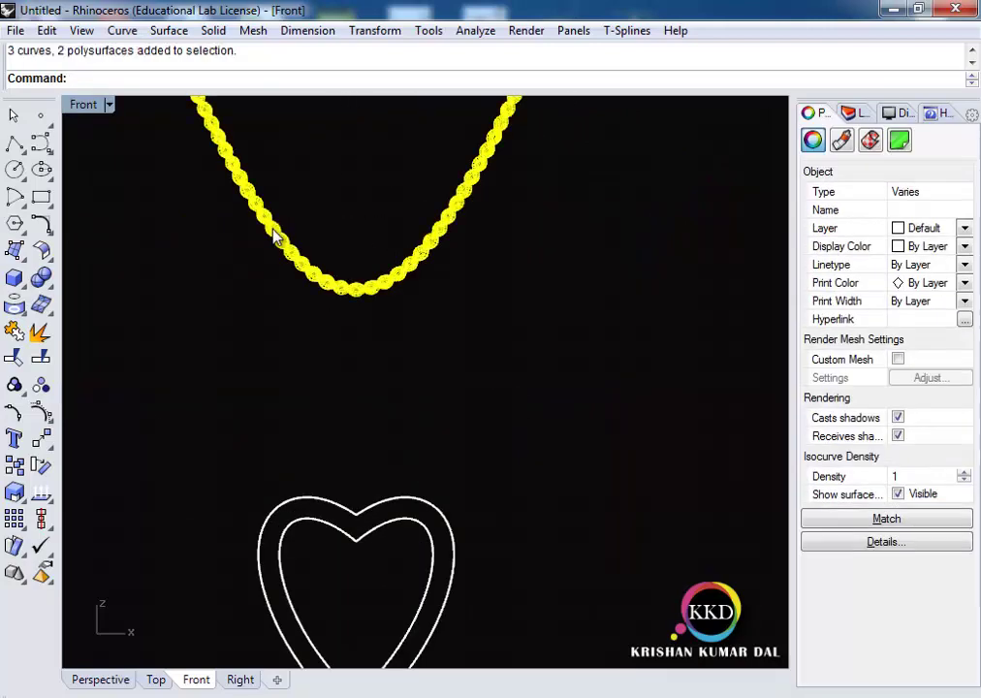
{"action": "key", "text": "ctrl+h"}
Draw a diameter-1 test circle at the heart's top cusp, move it up, then delete it
{"action": "left_click", "coordinate": [16, 170]}
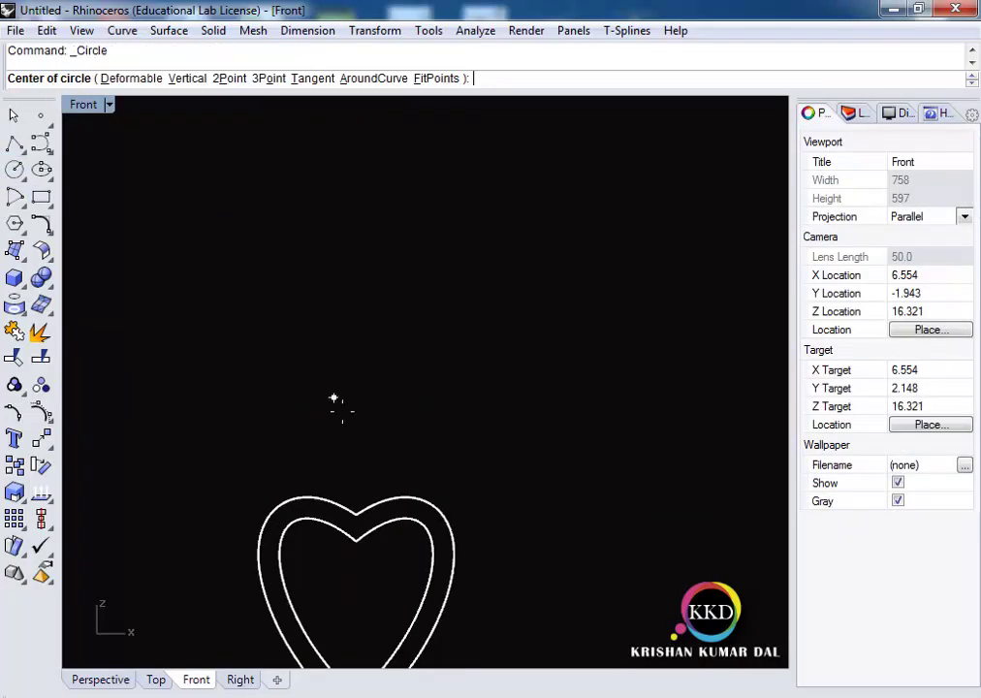
{"action": "left_click", "coordinate": [354, 511]}
{"action": "scroll", "coordinate": [355, 511], "scroll_direction": "up", "scroll_amount": 2}
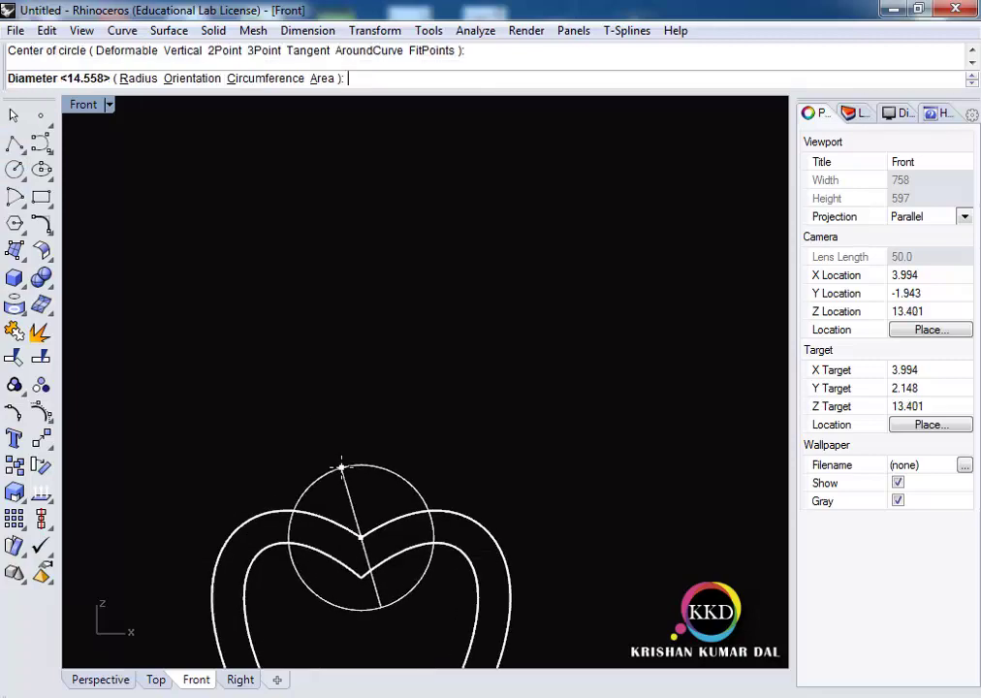
{"action": "type", "text": "1"}
{"action": "key", "text": "Return"}
{"action": "left_click_drag", "start_coordinate": [362, 533], "coordinate": [392, 339]}
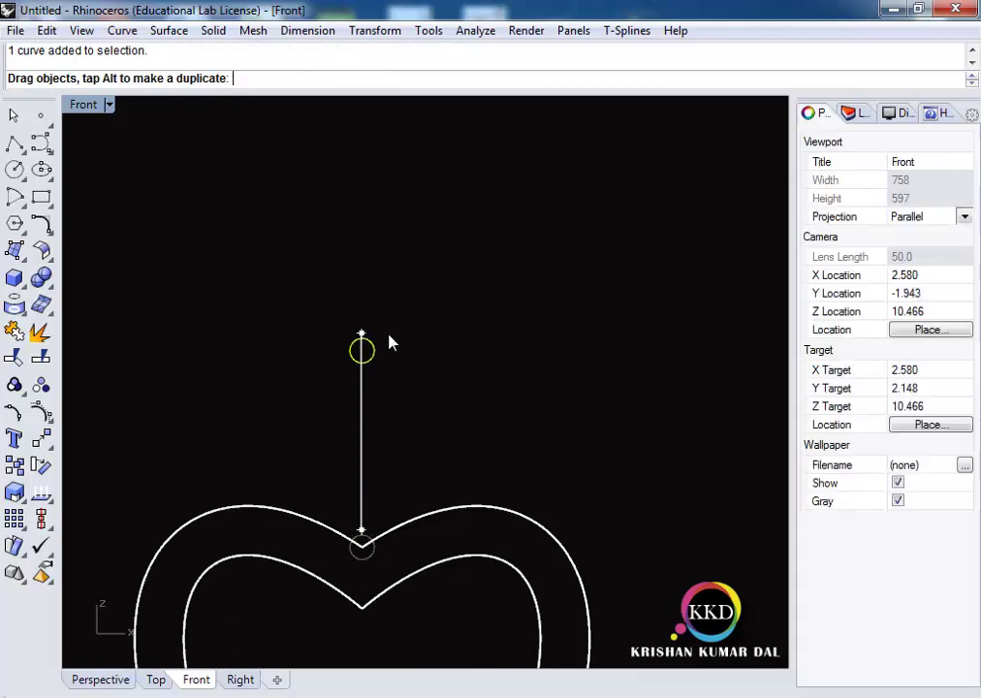
{"action": "scroll", "coordinate": [339, 397], "scroll_direction": "up", "scroll_amount": 2}
{"action": "left_click_drag", "start_coordinate": [339, 397], "coordinate": [332, 396]}
{"action": "key", "text": "Delete"}
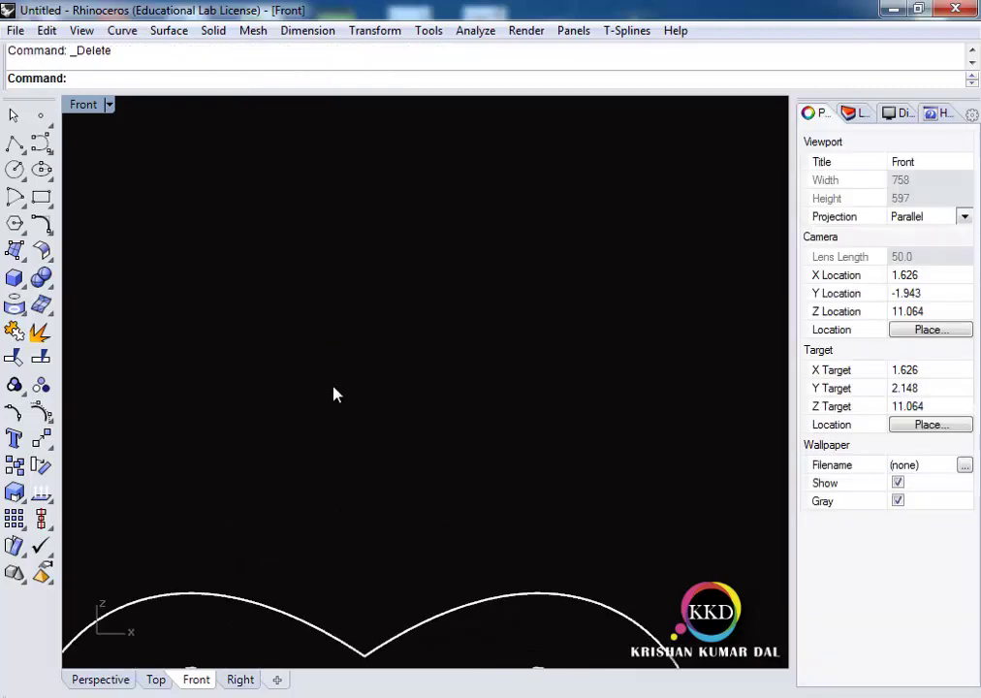
Draw a diameter-1 circle above the heart and offset it 0.4 outward
{"action": "type", "text": "Ci"}
{"action": "key", "text": "Return"}
{"action": "left_click", "coordinate": [368, 355]}
{"action": "type", "text": "1"}
{"action": "key", "text": "Return"}
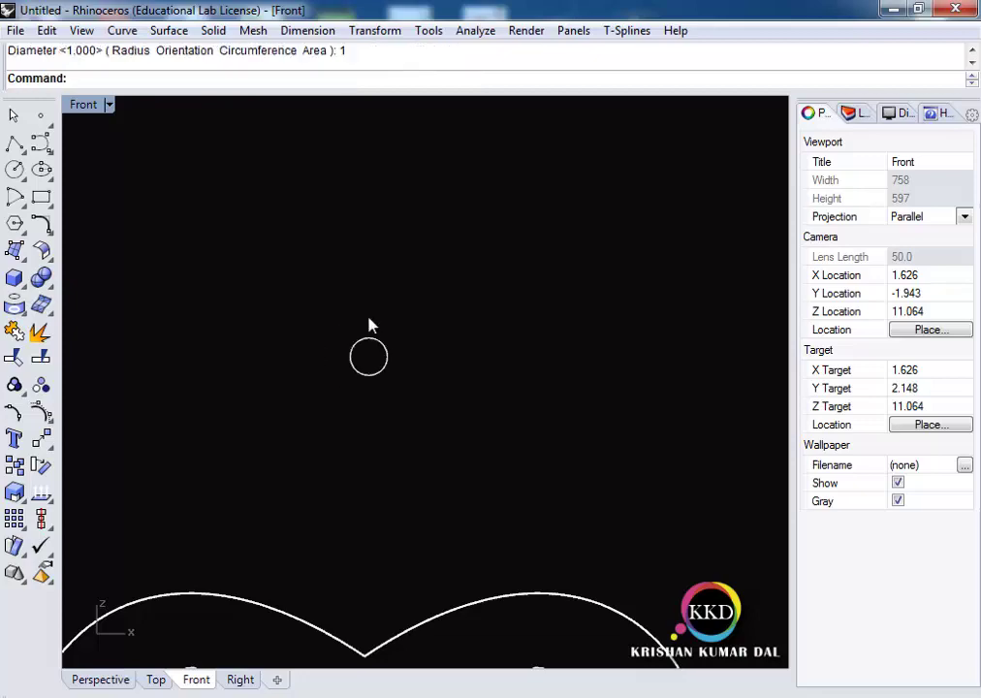
{"action": "left_click", "coordinate": [372, 341]}
{"action": "type", "text": "ffset"}
{"action": "key", "text": "Return"}
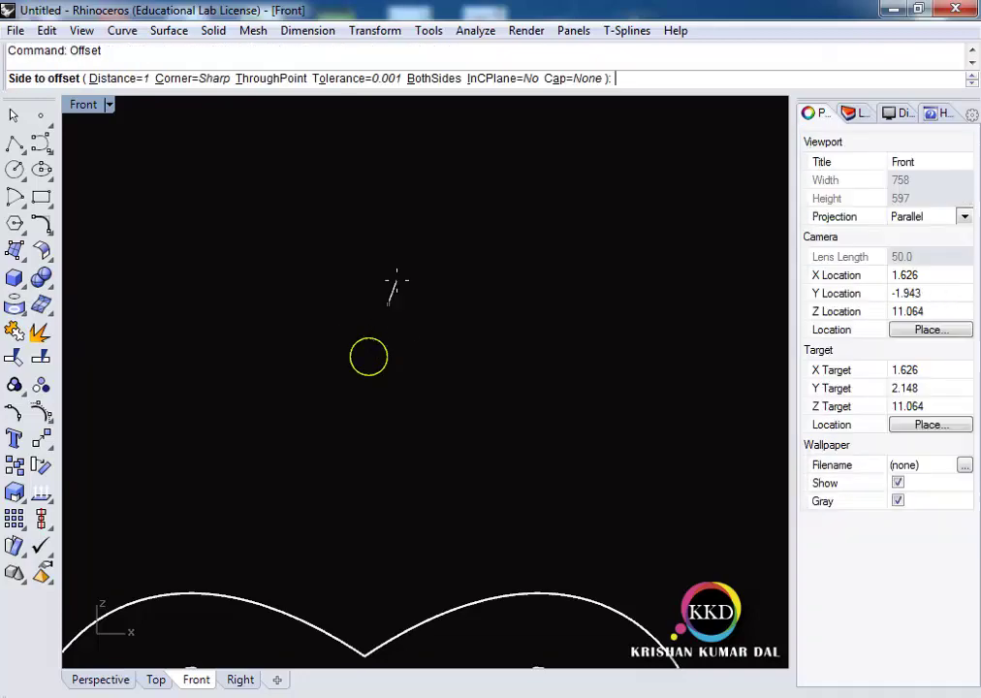
{"action": "type", "text": ".4"}
{"action": "key", "text": "Return"}
{"action": "left_click", "coordinate": [395, 311]}
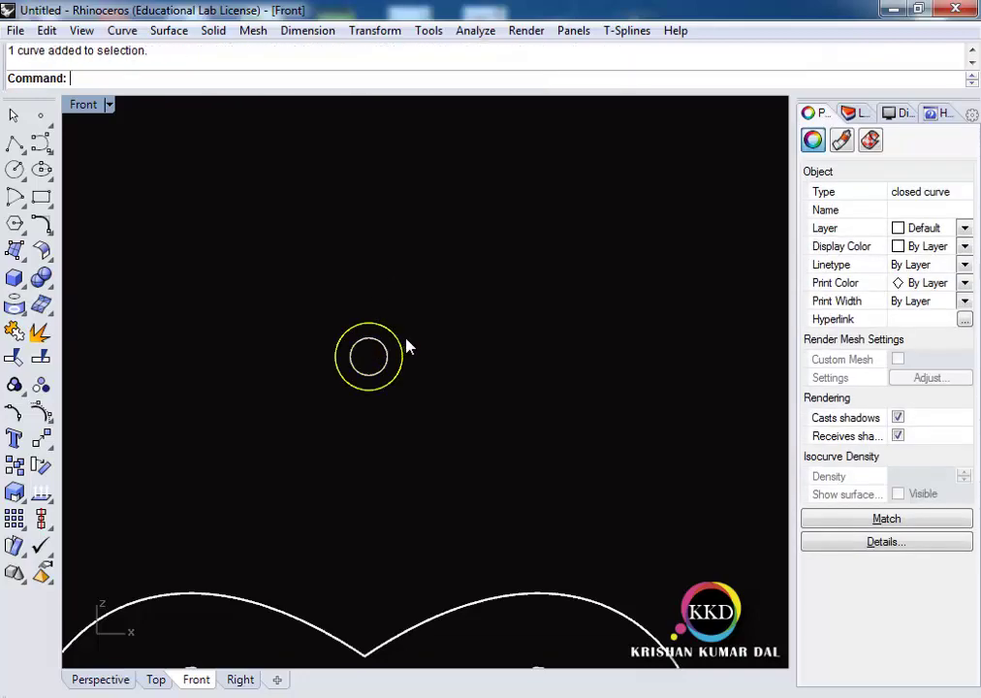
Pipe the circle into a test torus, then delete the torus and the old circles
{"action": "type", "text": "Pipe"}
{"action": "key", "text": "Return"}
{"action": "key", "text": "Return"}
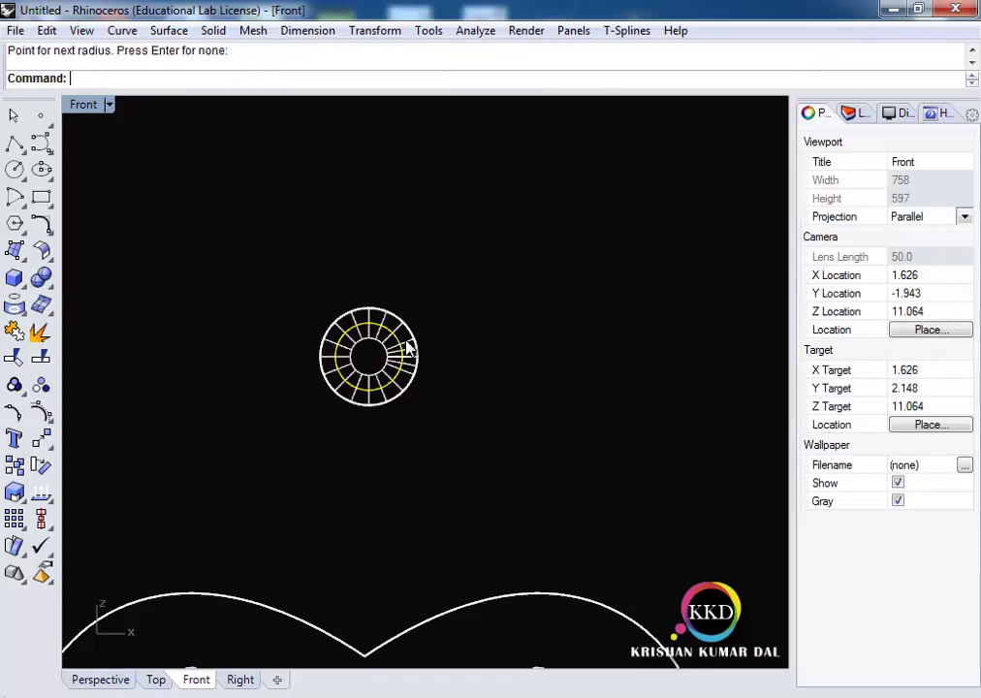
{"action": "type", "text": "Shade"}
{"action": "key", "text": "Return"}
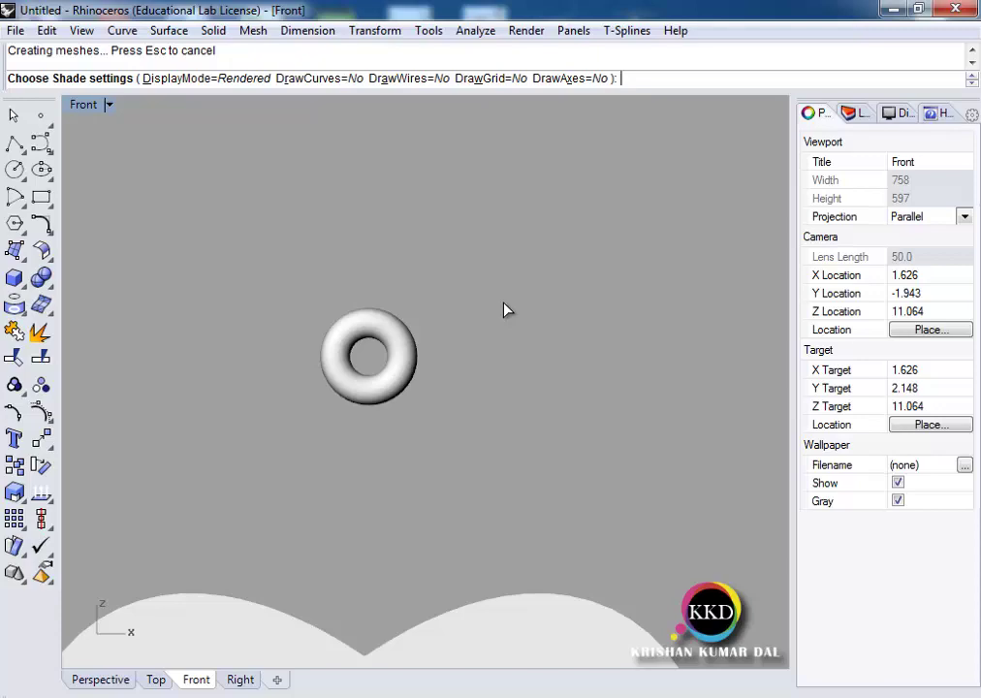
{"action": "left_click", "coordinate": [409, 344]}
{"action": "key", "text": "Delete"}
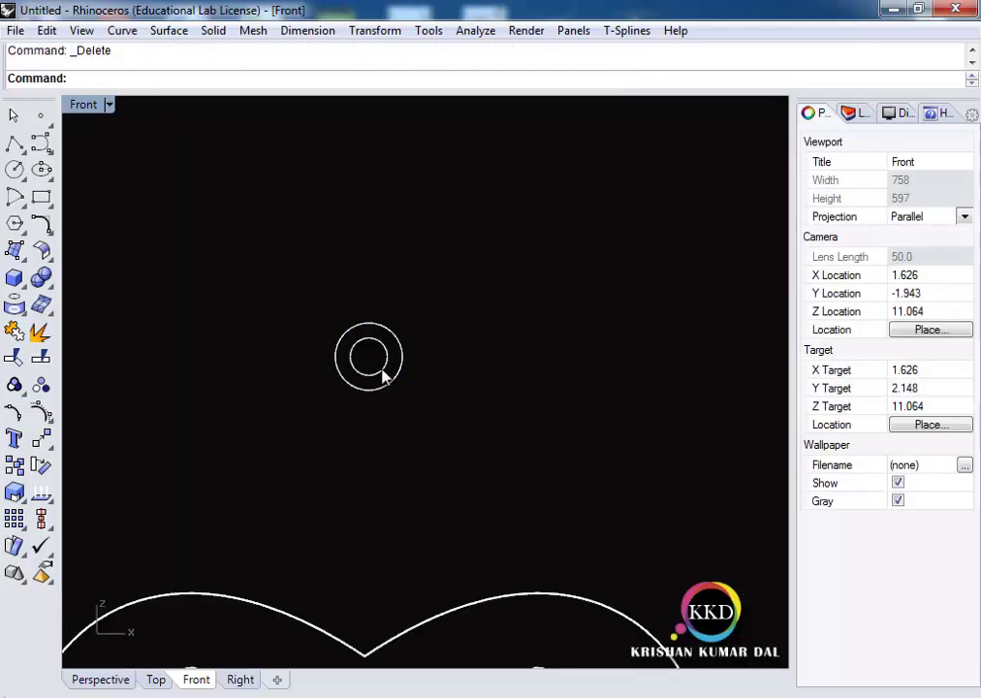
{"action": "left_click", "coordinate": [386, 376]}
{"action": "key", "text": "Delete"}
Draw a new 1.2-diameter circle above the heart and offset it 0.4 outward
{"action": "type", "text": "circle"}
{"action": "key", "text": "Return"}
{"action": "left_click", "coordinate": [341, 323]}
{"action": "type", "text": "1"}
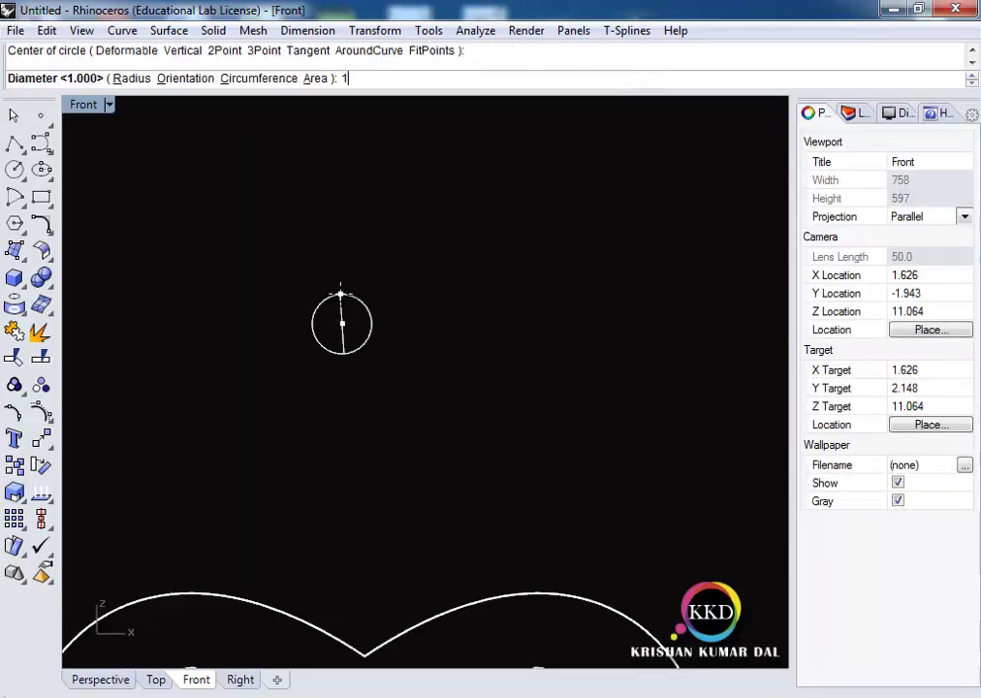
{"action": "type", "text": ".2"}
{"action": "key", "text": "Return"}
{"action": "left_click", "coordinate": [340, 302]}
{"action": "type", "text": "offset"}
{"action": "key", "text": "Return"}
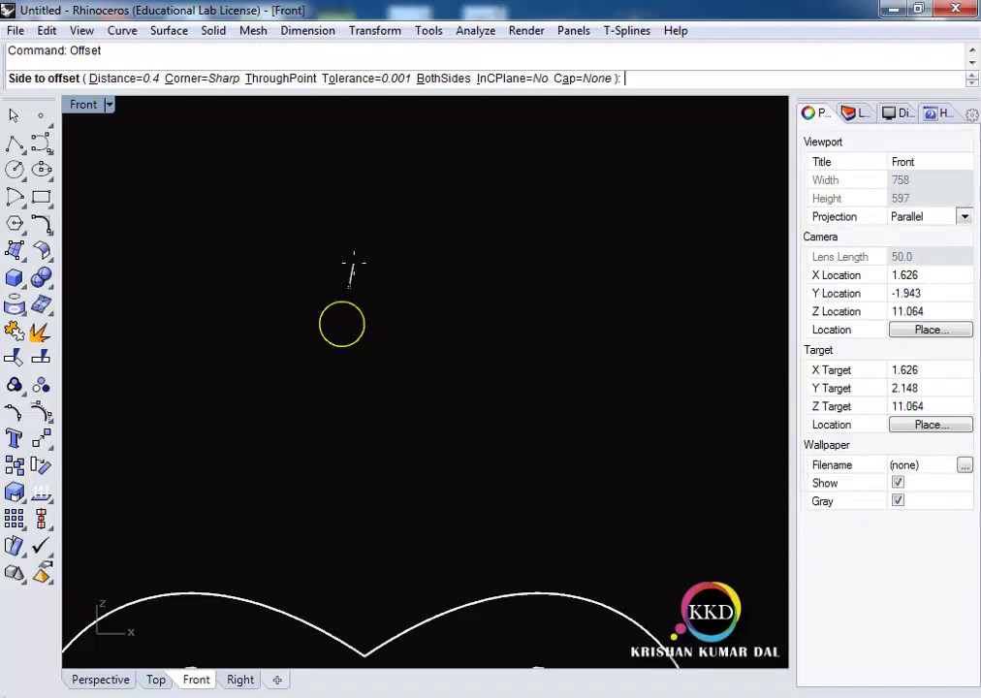
{"action": "type", "text": ".4"}
{"action": "key", "text": "Return"}
{"action": "left_click", "coordinate": [352, 282]}
Pipe the circle with the default radius and restore the four-view layout
{"action": "left_click", "coordinate": [351, 287]}
{"action": "type", "text": "pipe"}
{"action": "key", "text": "Return"}
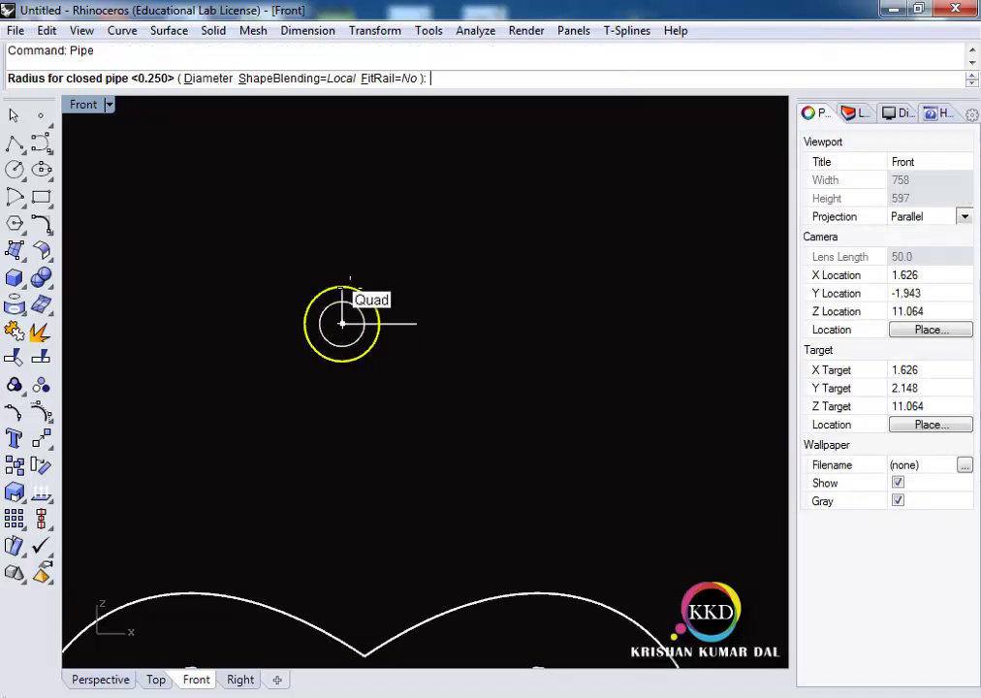
{"action": "key", "text": "Return"}
{"action": "key", "text": "Return"}
{"action": "key", "text": "ctrl+m"}
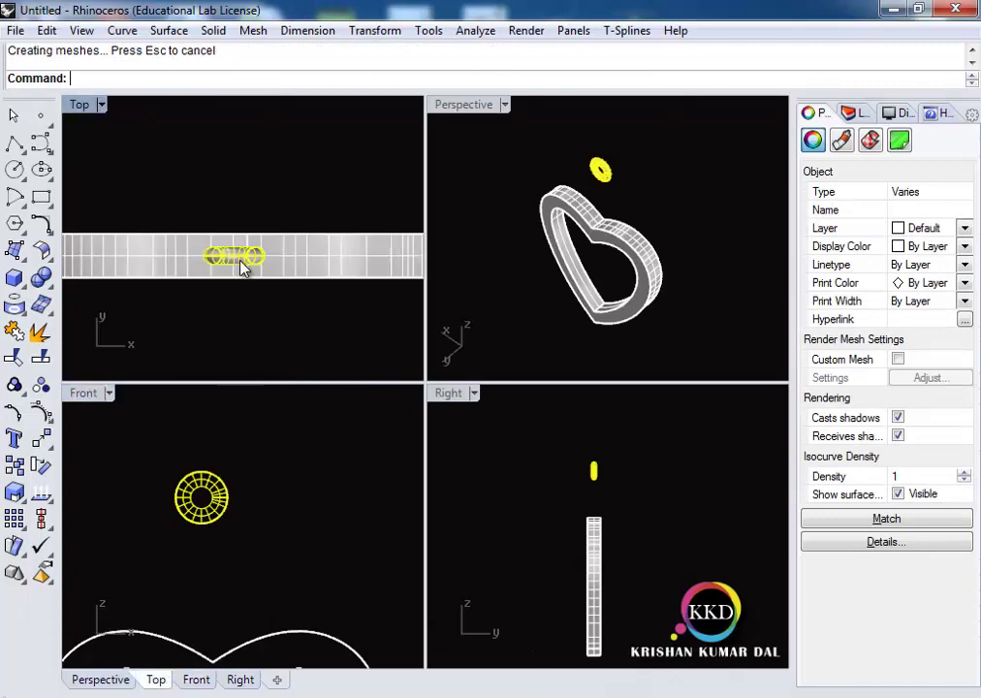
Rotate a copy of the ring 90 degrees and move it to interlock with the first
{"action": "type", "text": "rotate"}
{"action": "key", "text": "Return"}
{"action": "left_click", "coordinate": [126, 78]}
{"action": "scroll", "coordinate": [245, 253], "scroll_direction": "up", "scroll_amount": 2}
{"action": "left_click", "coordinate": [237, 240]}
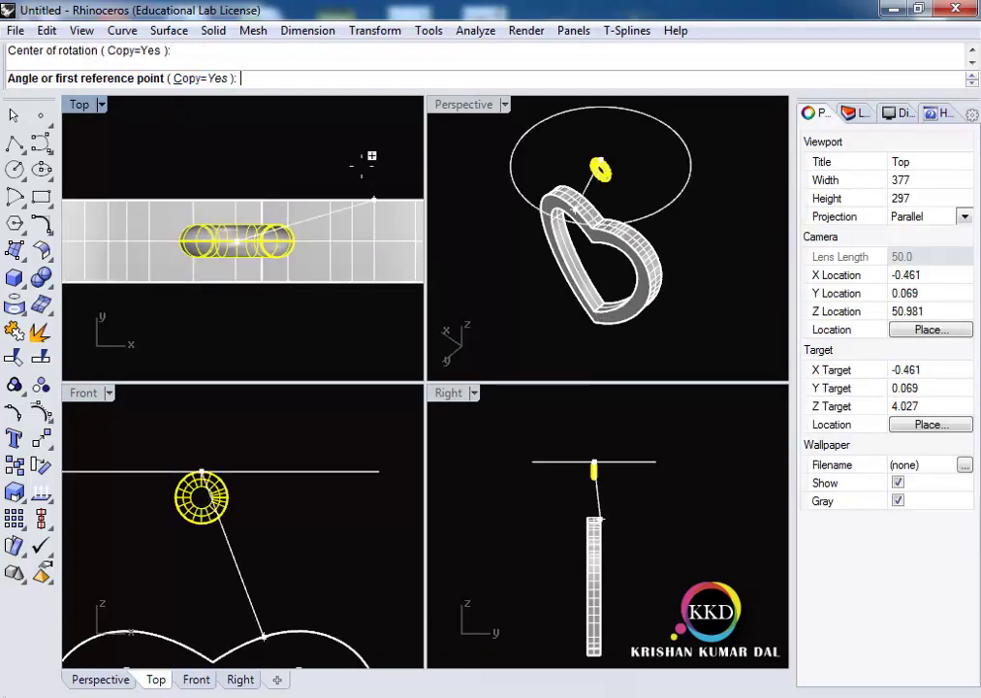
{"action": "left_click", "coordinate": [372, 157]}
{"action": "left_click", "coordinate": [280, 466]}
{"action": "scroll", "coordinate": [197, 564], "scroll_direction": "up", "scroll_amount": 3}
{"action": "left_click_drag", "start_coordinate": [194, 565], "coordinate": [200, 497]}
{"action": "right_click_drag", "start_coordinate": [616, 179], "coordinate": [641, 123]}
Orbit the Perspective view around the linked rings, then maximize Front and zoom out
{"action": "double_click", "coordinate": [486, 107]}
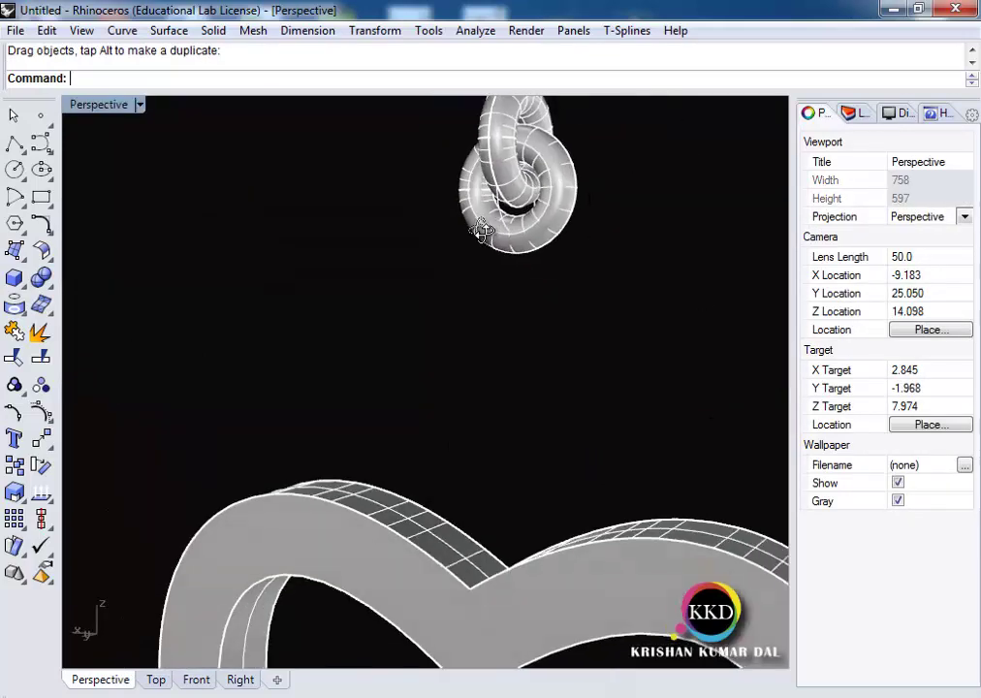
{"action": "right_click_drag", "start_coordinate": [485, 107], "coordinate": [434, 288]}
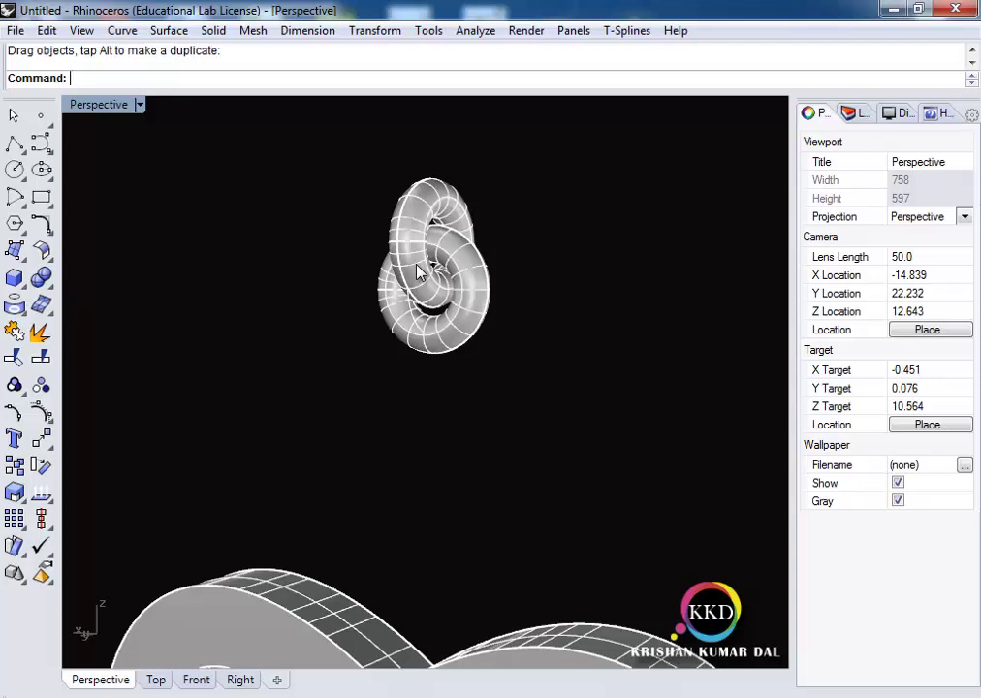
{"action": "mouse_move", "coordinate": [417, 272]}
{"action": "right_mouse_down"}
{"action": "mouse_move", "coordinate": [491, 284]}
{"action": "mouse_move", "coordinate": [492, 296]}
{"action": "right_mouse_up"}
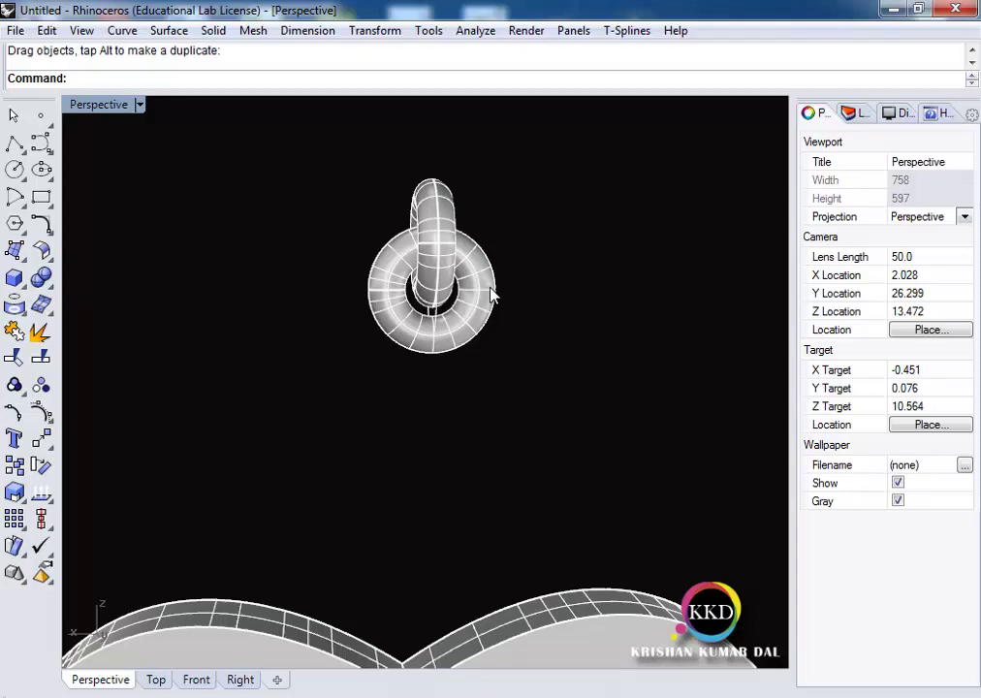
{"action": "mouse_move", "coordinate": [491, 294]}
{"action": "right_mouse_down"}
{"action": "mouse_move", "coordinate": [190, 276]}
{"action": "mouse_move", "coordinate": [631, 287]}
{"action": "mouse_move", "coordinate": [743, 307]}
{"action": "mouse_move", "coordinate": [522, 221]}
{"action": "right_mouse_up"}
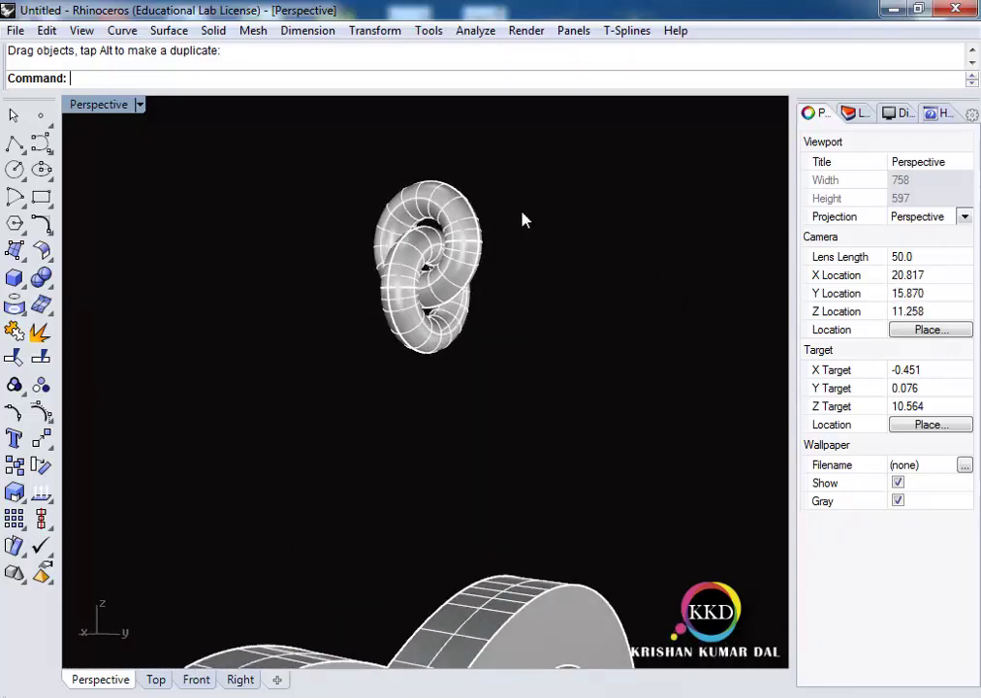
{"action": "double_click", "coordinate": [109, 105]}
{"action": "double_click", "coordinate": [97, 392]}
{"action": "scroll", "coordinate": [339, 325], "scroll_direction": "down", "scroll_amount": 5}
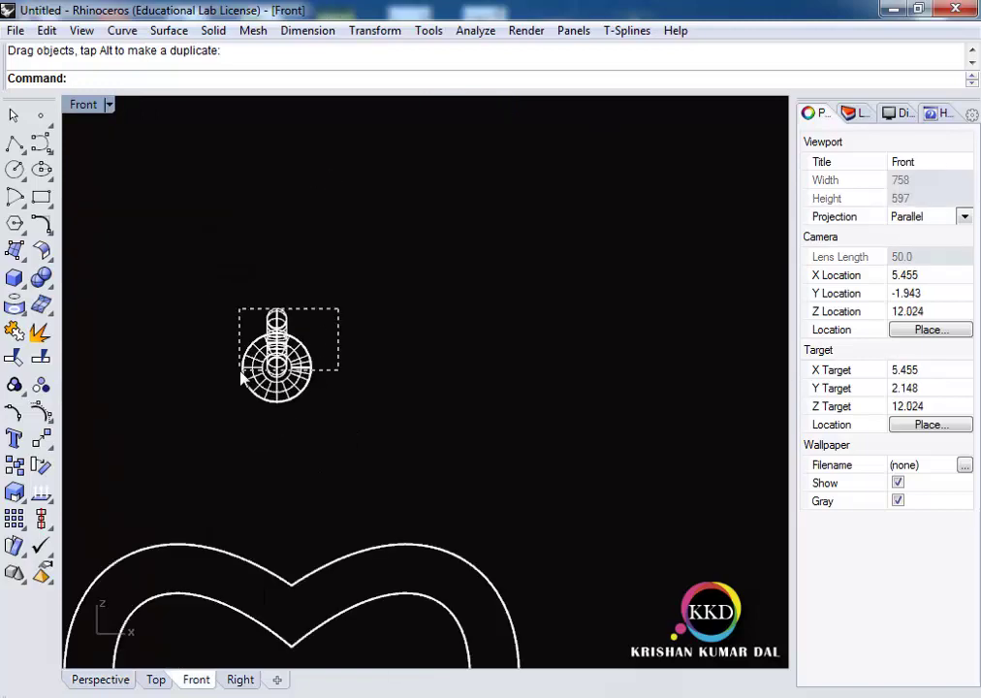
Window-select the linked rings, try rotating a copy and moving it, then undo
{"action": "left_click_drag", "start_coordinate": [338, 308], "coordinate": [240, 374]}
{"action": "type", "text": "rotate"}
{"action": "key", "text": "Return"}
{"action": "left_click", "coordinate": [276, 367]}
{"action": "left_click", "coordinate": [276, 255]}
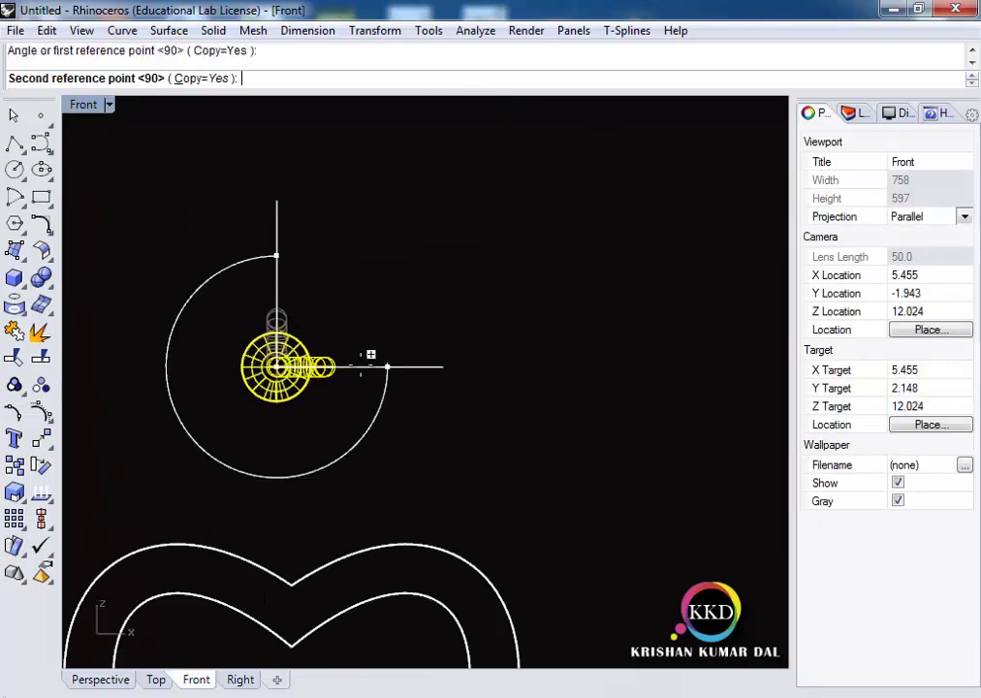
{"action": "left_click", "coordinate": [320, 523]}
{"action": "key", "text": "Delete"}
{"action": "left_click", "coordinate": [278, 407]}
{"action": "left_click_drag", "start_coordinate": [272, 412], "coordinate": [281, 546]}
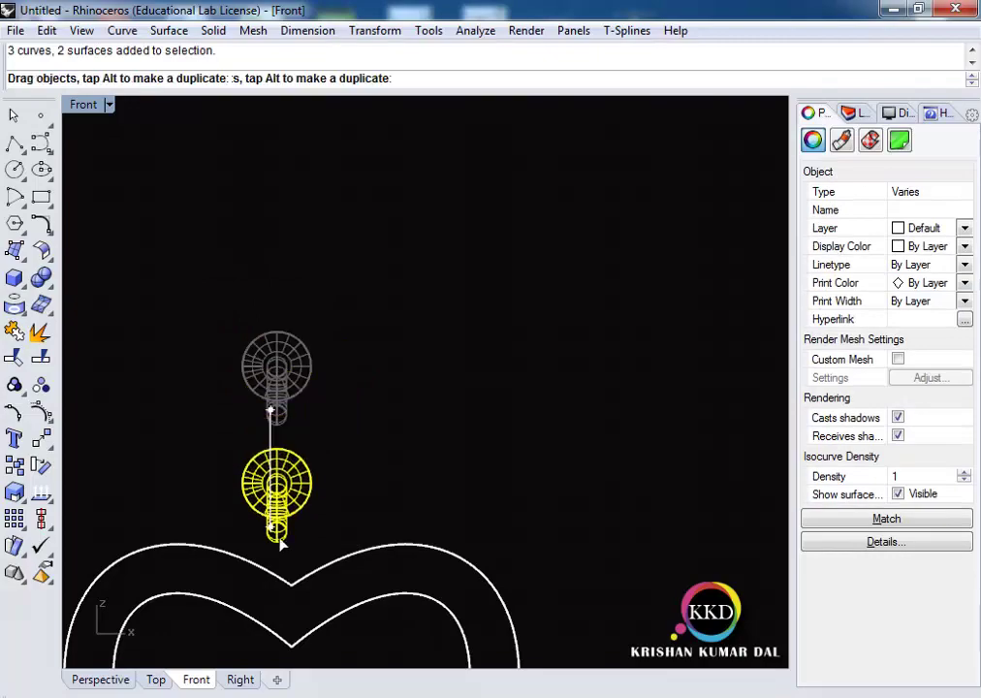
{"action": "key", "text": "ctrl+z"}
{"action": "key", "text": "ctrl+z"}
Drag the rings down onto the heart's top cusp and check them in Perspective
{"action": "left_click_drag", "start_coordinate": [281, 264], "coordinate": [310, 625]}
{"action": "left_click", "coordinate": [372, 435]}
{"action": "double_click", "coordinate": [84, 104]}
{"action": "double_click", "coordinate": [459, 103]}
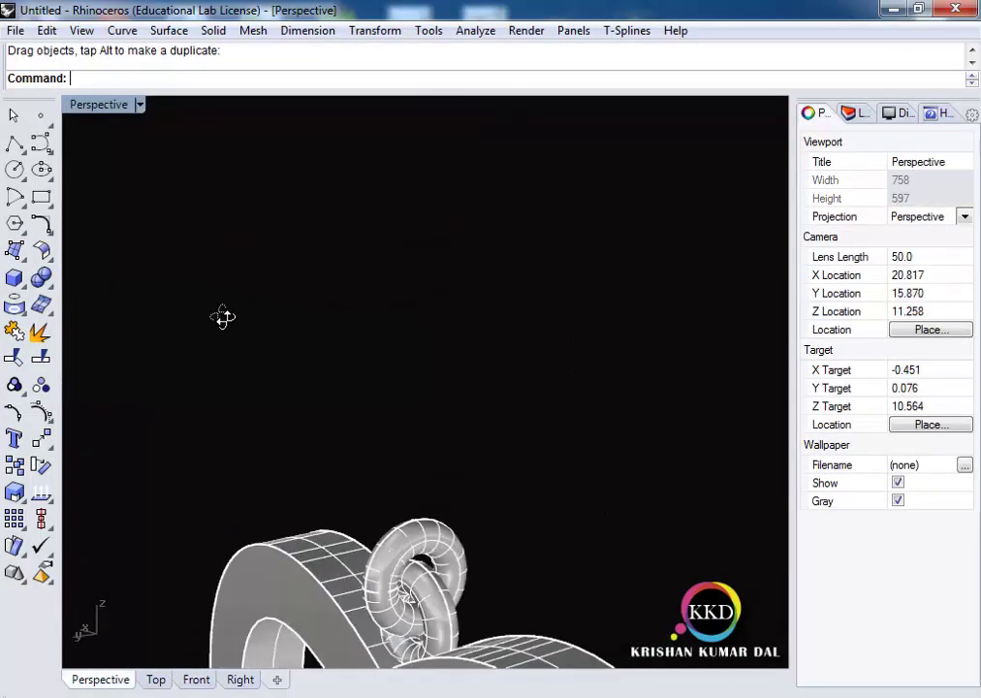
{"action": "right_click_drag", "start_coordinate": [223, 317], "coordinate": [391, 361]}
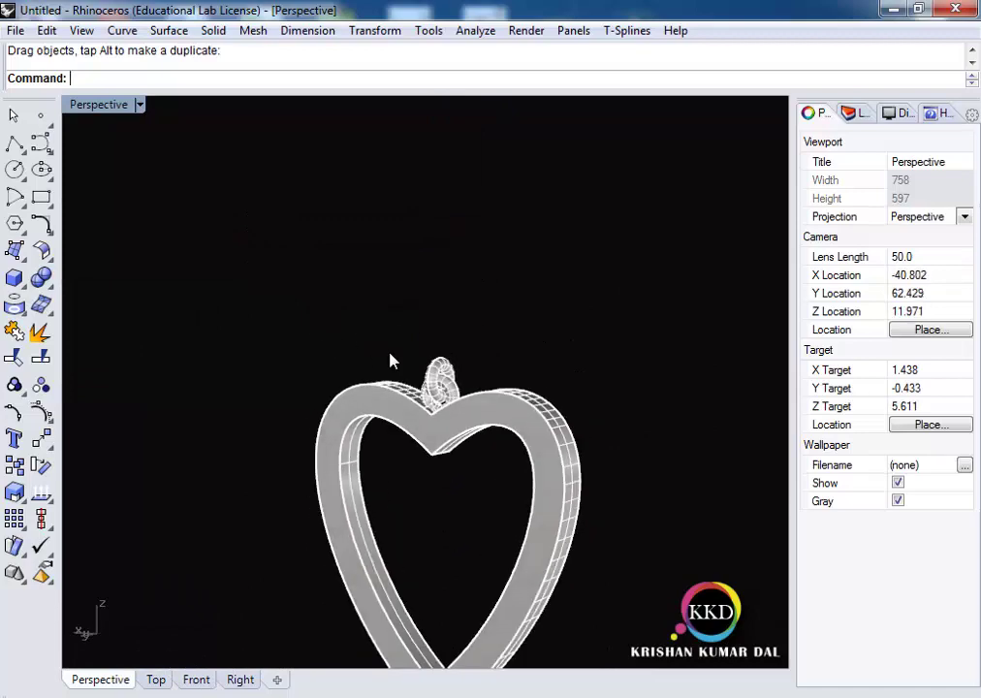
Maximize the Front view, pan above the pendant, and try a 7-unit line from the ring top
{"action": "double_click", "coordinate": [99, 104]}
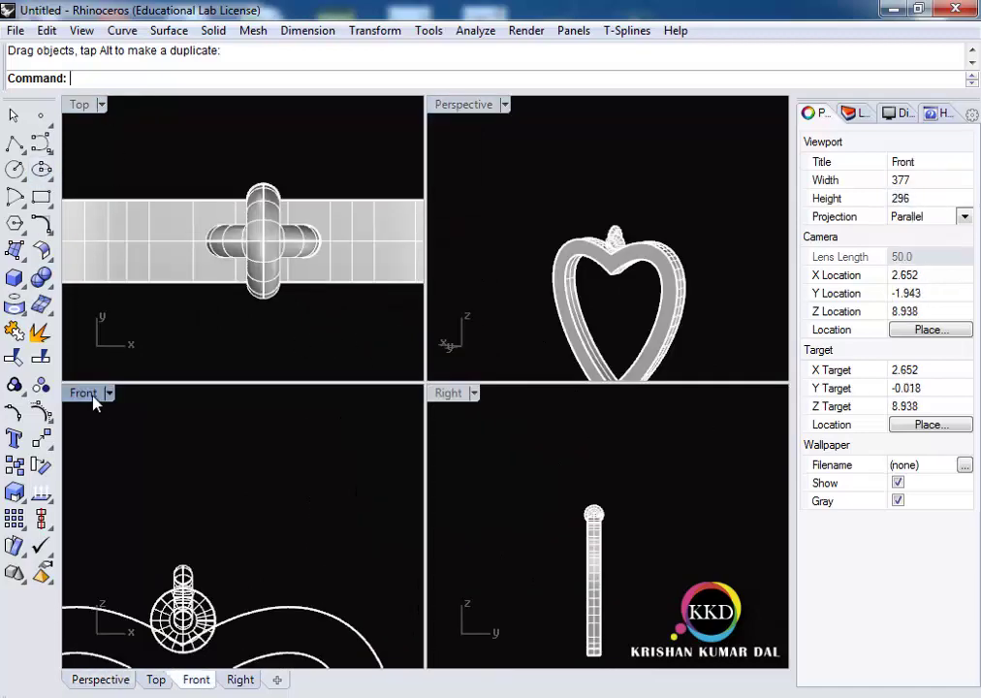
{"action": "double_click", "coordinate": [82, 332]}
{"action": "right_click_drag", "start_coordinate": [362, 490], "coordinate": [362, 428]}
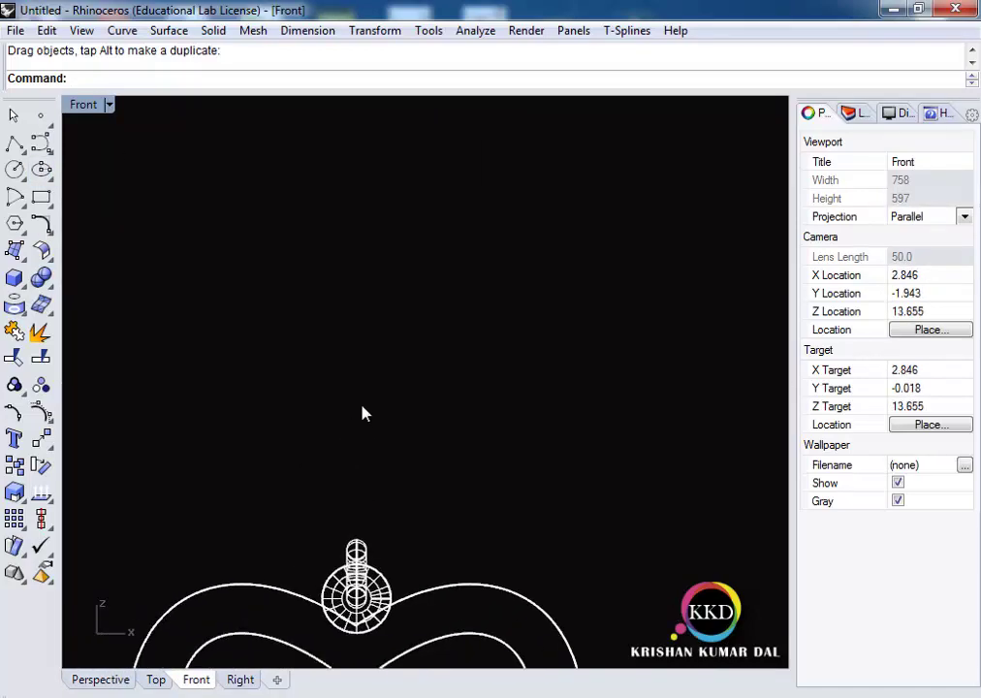
{"action": "type", "text": "line"}
{"action": "key", "text": "Return"}
{"action": "left_click", "coordinate": [357, 540]}
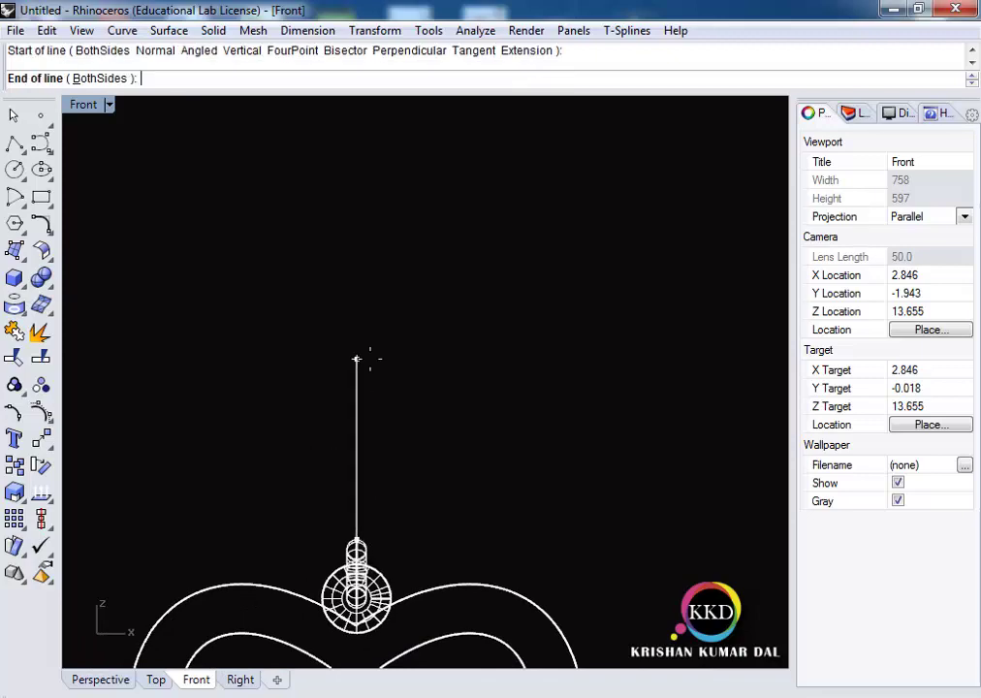
{"action": "type", "text": "7"}
{"action": "key", "text": "Return"}
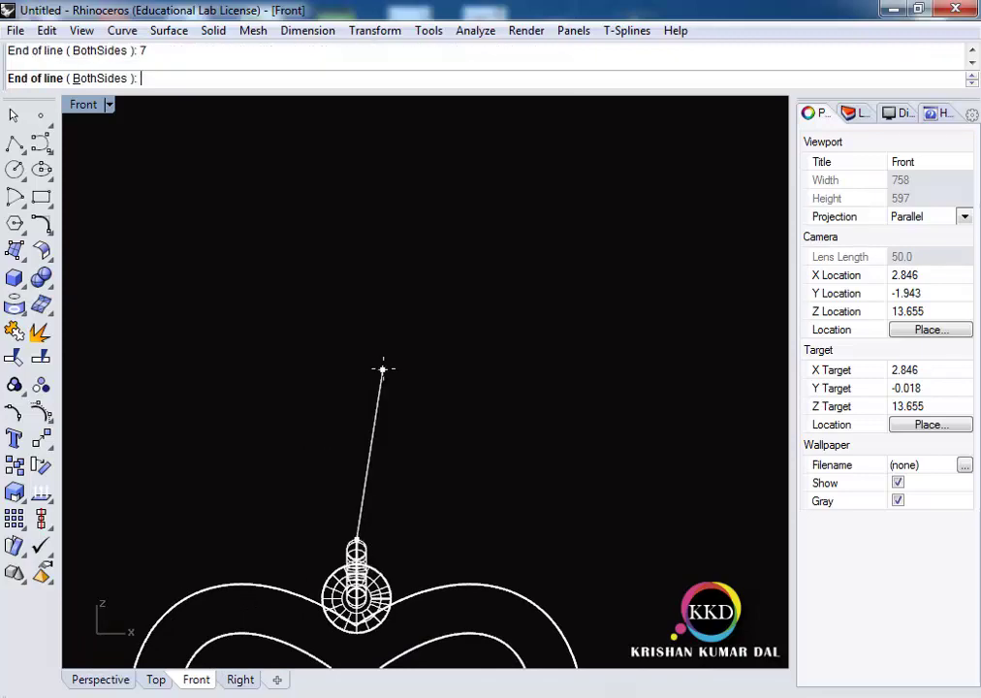
{"action": "key", "text": "Return"}
Draw a 7-unit vertical line and position it above the rings
{"action": "key", "text": "Return"}
{"action": "left_click", "coordinate": [370, 427]}
{"action": "type", "text": "5"}
{"action": "key", "text": "Return"}
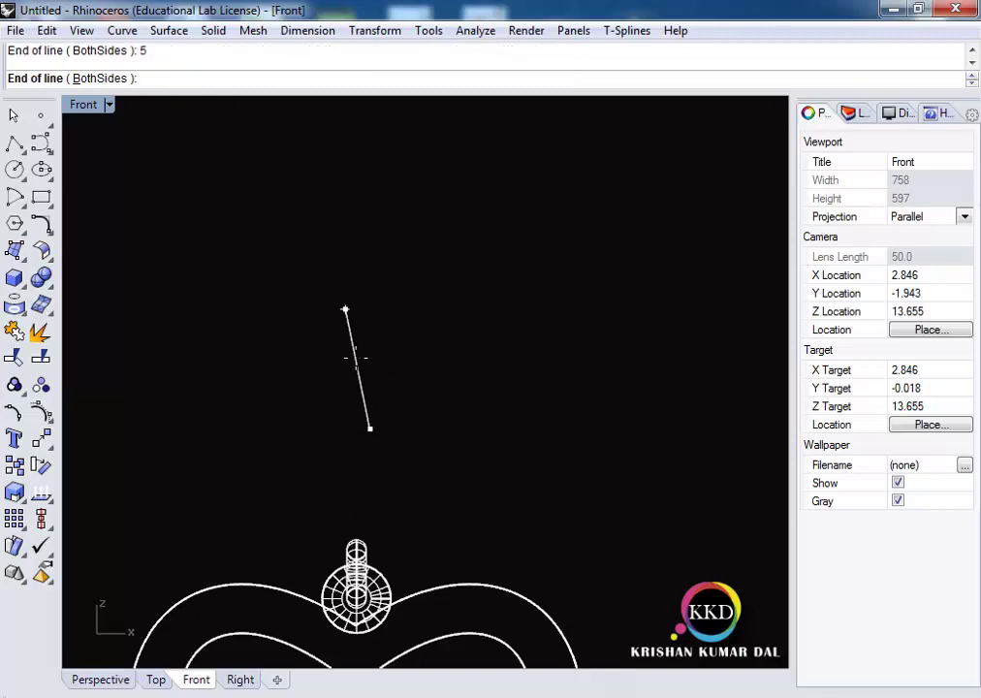
{"action": "type", "text": "7"}
Draw a 2.5 BothSides horizontal line centred on the vertical line's base
{"action": "key", "text": "Return"}
{"action": "left_click", "coordinate": [369, 326]}
{"action": "left_click_drag", "start_coordinate": [368, 339], "coordinate": [372, 379]}
{"action": "key", "text": "Return"}
{"action": "left_click", "coordinate": [350, 397]}
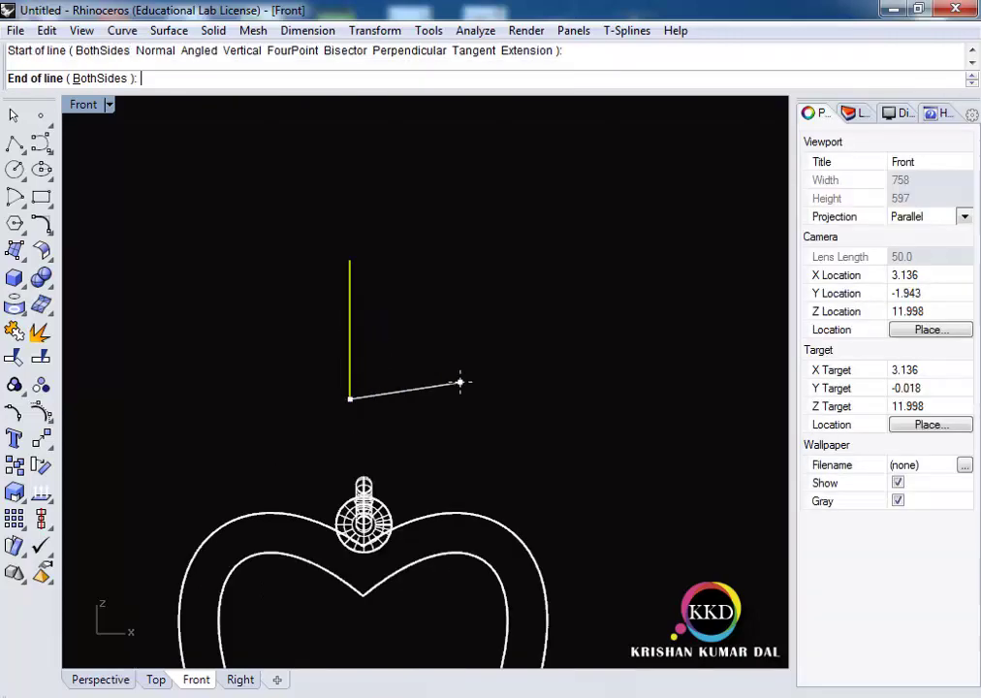
{"action": "key", "text": "b"}
{"action": "key", "text": "Return"}
{"action": "type", "text": "2.5"}
Move the horizontal line from its centre to the vertical line's top end
{"action": "key", "text": "Return"}
{"action": "left_click", "coordinate": [366, 407], "text": "shift"}
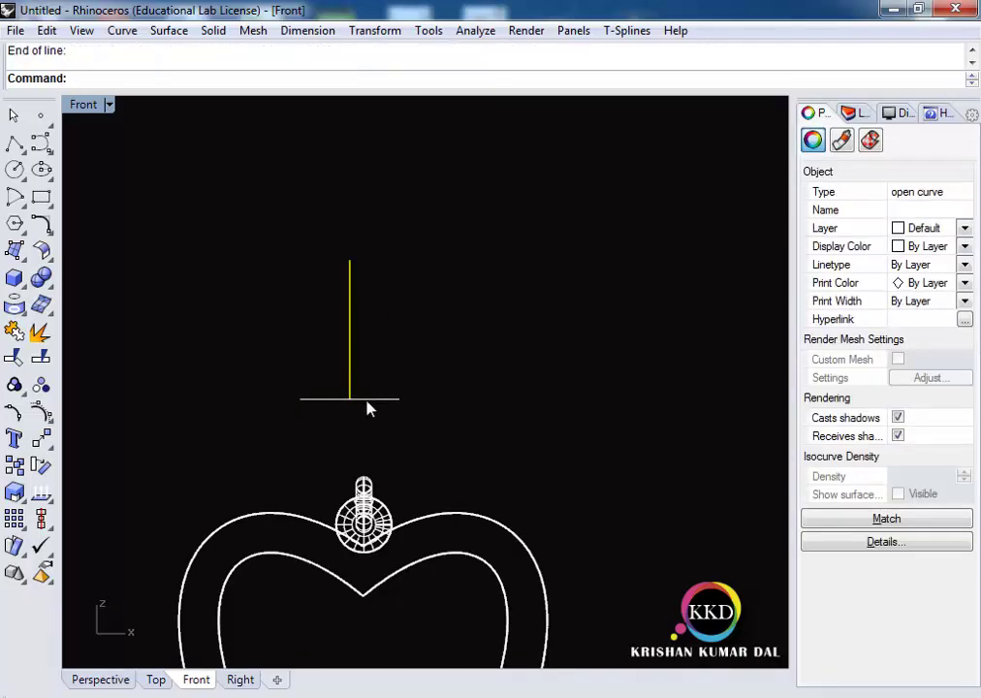
{"action": "left_click", "coordinate": [366, 401]}
{"action": "type", "text": "M"}
{"action": "key", "text": "Return"}
{"action": "left_click", "coordinate": [367, 401]}
{"action": "left_click", "coordinate": [366, 264]}
{"action": "left_click", "coordinate": [354, 388]}
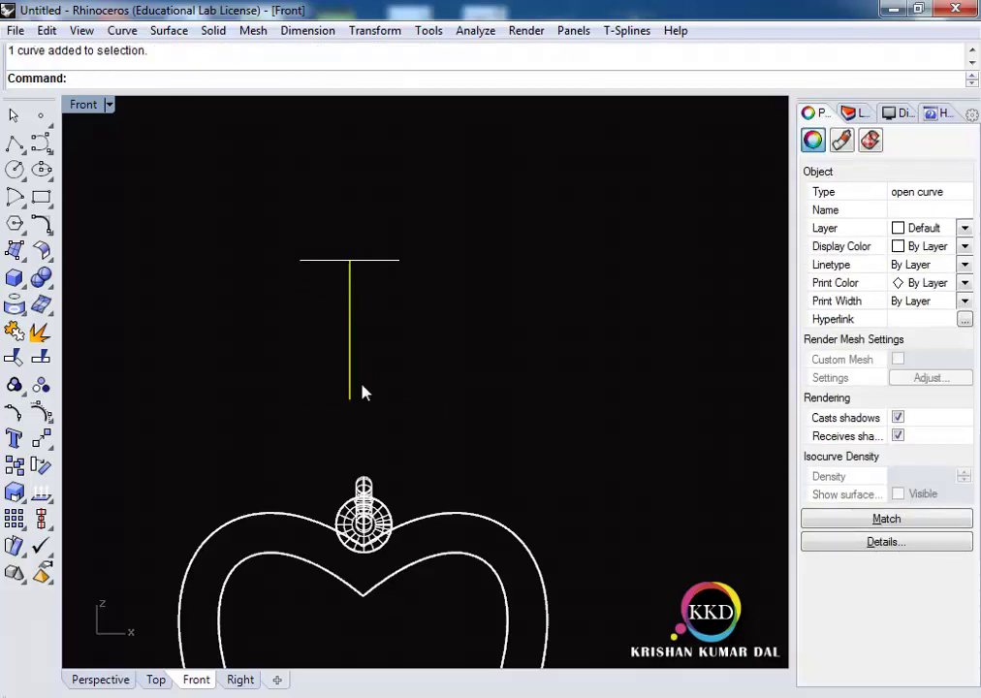
{"action": "key", "text": "Escape"}
{"action": "type", "text": "l"}
{"action": "key", "text": "Return"}
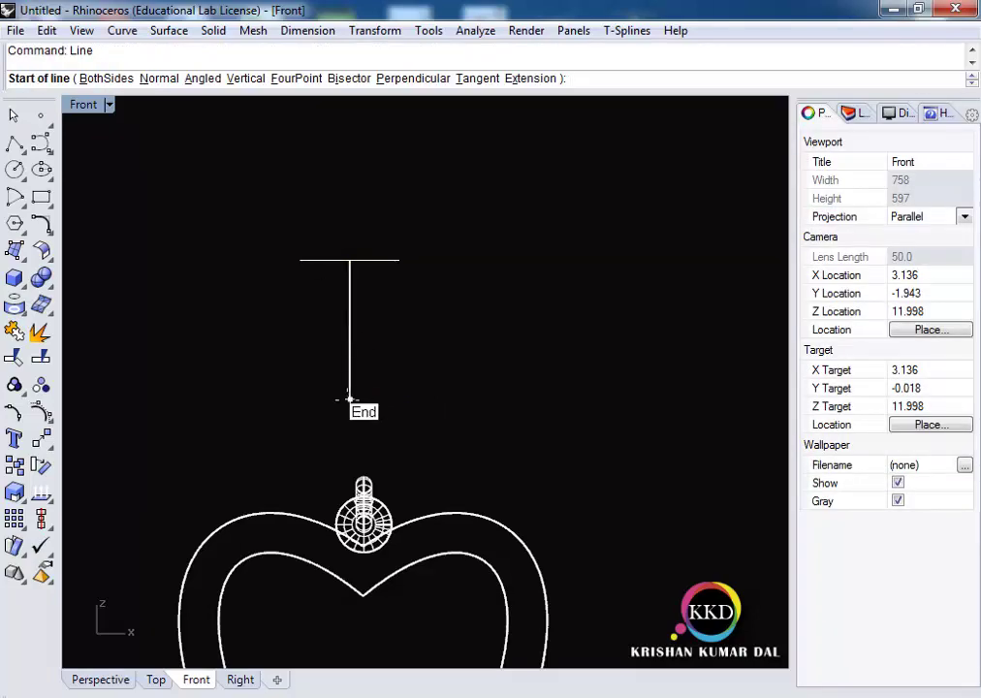
Draw a 7 by 5 rectangle with its corner at the guide line's end
{"action": "key", "text": "Escape"}
{"action": "left_click", "coordinate": [40, 197]}
{"action": "left_click", "coordinate": [300, 260]}
{"action": "type", "text": "7"}
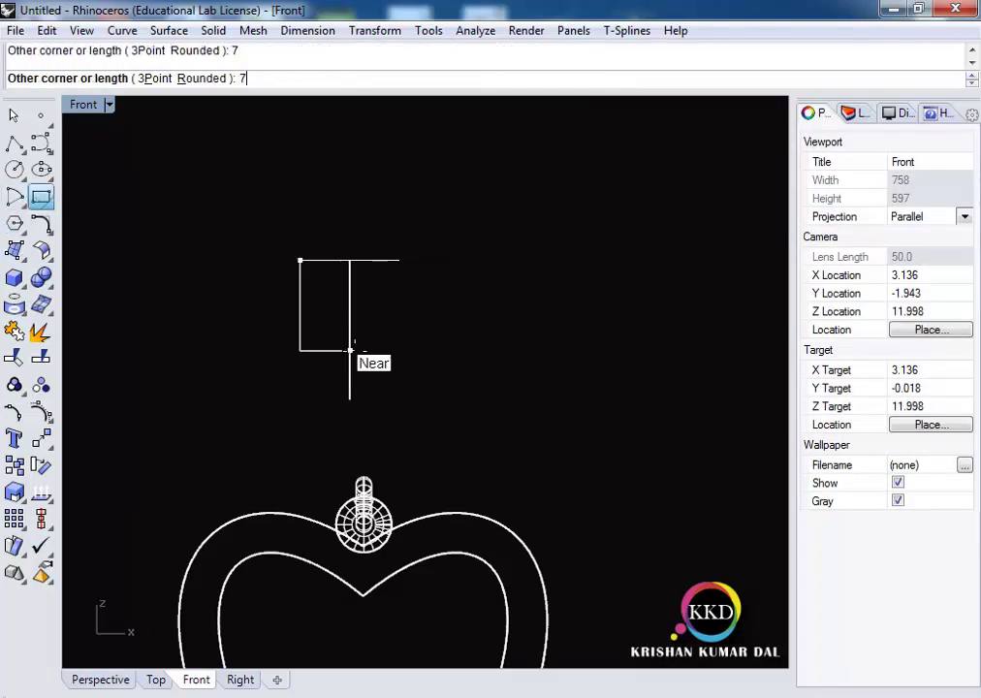
{"action": "key", "text": "Return"}
{"action": "type", "text": "5"}
{"action": "key", "text": "Escape"}
{"action": "left_click", "coordinate": [300, 260]}
{"action": "type", "text": "5"}
{"action": "key", "text": "Return"}
{"action": "type", "text": "7"}
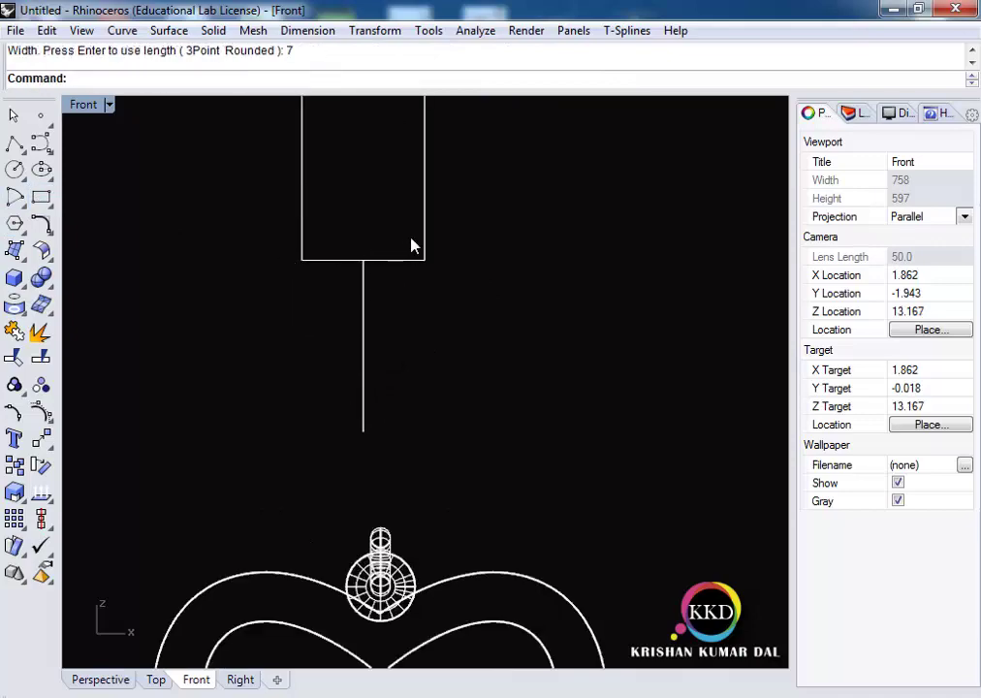
Delete the two guide lines and centre the rectangle in the view
{"action": "left_click_drag", "start_coordinate": [290, 247], "coordinate": [512, 478]}
{"action": "key", "text": "Delete"}
{"action": "scroll", "coordinate": [465, 397], "scroll_direction": "down", "scroll_amount": 3}
{"action": "left_click", "coordinate": [412, 359]}
{"action": "scroll", "coordinate": [388, 319], "scroll_direction": "up", "scroll_amount": 2}
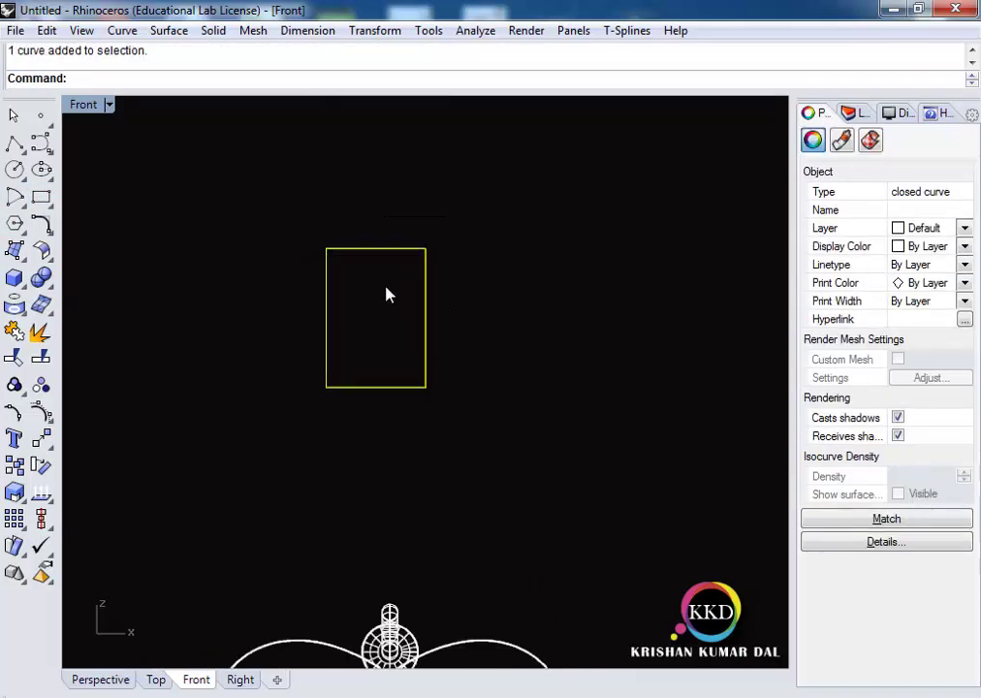
{"action": "right_click_drag", "start_coordinate": [388, 291], "coordinate": [324, 324]}
{"action": "key", "text": "Escape"}
Taper the rectangle along its top-mid to bottom-mid axis, then undo the attempt
{"action": "type", "text": "Tap"}
{"action": "key", "text": "Return"}
{"action": "left_click", "coordinate": [308, 279]}
{"action": "key", "text": "Return"}
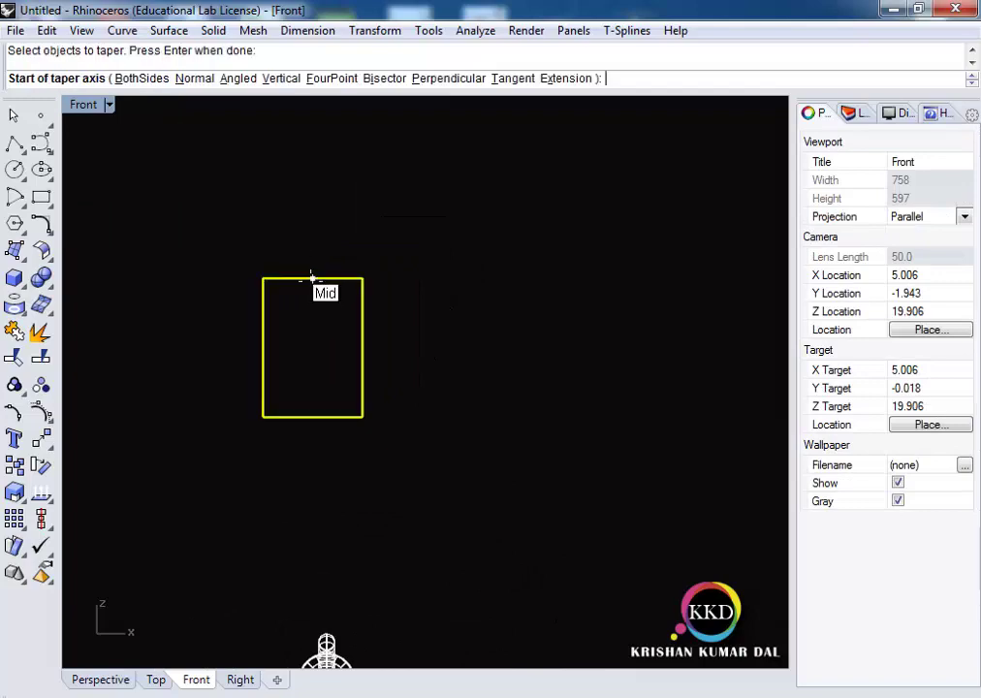
{"action": "left_click", "coordinate": [312, 278]}
{"action": "left_click", "coordinate": [312, 417]}
{"action": "left_click", "coordinate": [362, 417]}
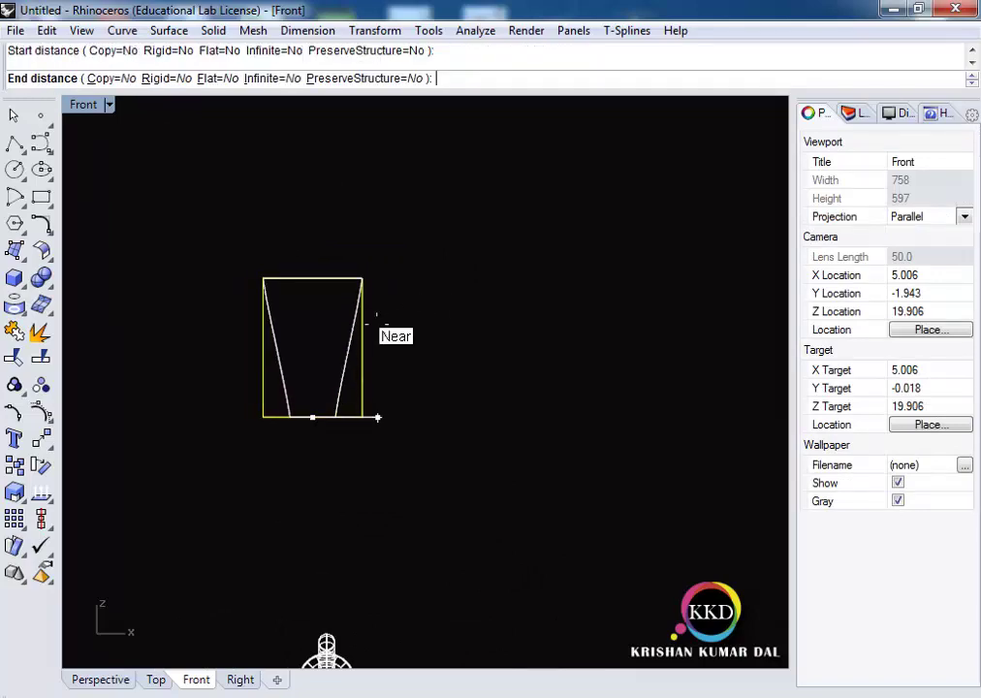
{"action": "left_click", "coordinate": [353, 464]}
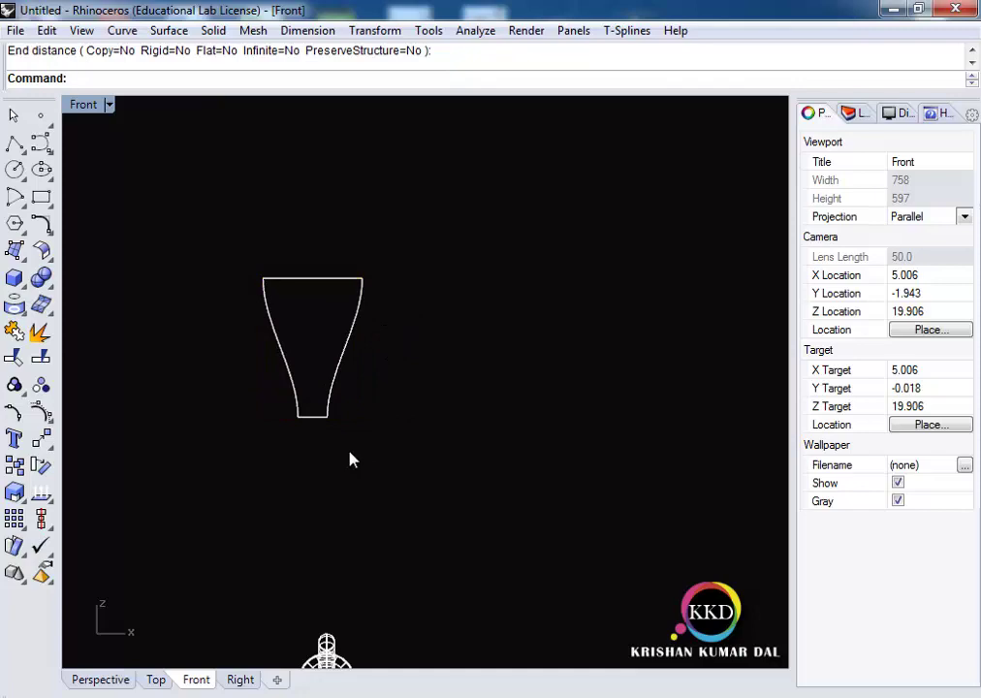
{"action": "key", "text": "ctrl+z"}
Retry the rectangle taper with Flat tapering, then undo it
{"action": "key", "text": "Return"}
{"action": "left_click", "coordinate": [312, 278]}
{"action": "left_click", "coordinate": [312, 416]}
{"action": "left_click", "coordinate": [362, 417]}
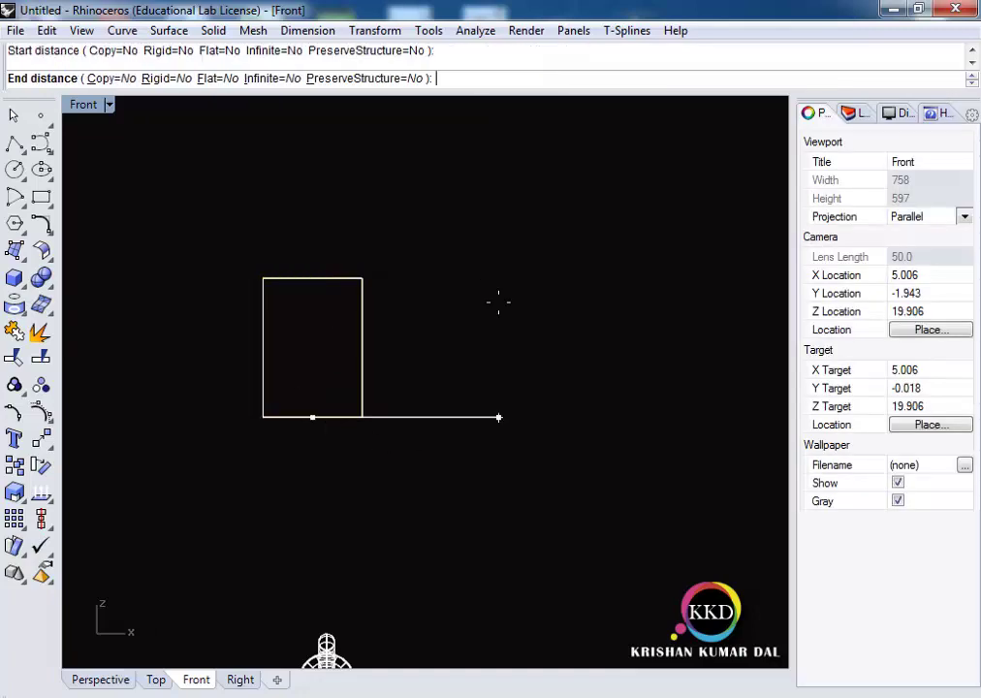
{"action": "left_click", "coordinate": [221, 77]}
{"action": "left_click", "coordinate": [232, 415]}
{"action": "key", "text": "ctrl+z"}
Retry the taper with Infinite tapering, check it in four views, and undo
{"action": "key", "text": "Return"}
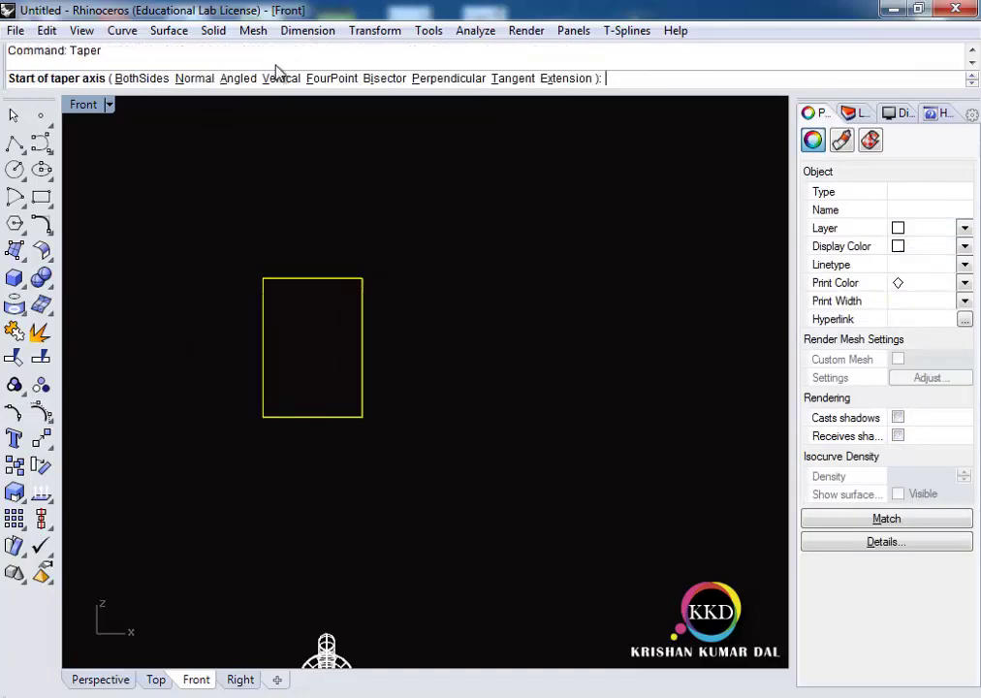
{"action": "left_click", "coordinate": [312, 278]}
{"action": "left_click", "coordinate": [312, 417]}
{"action": "left_click", "coordinate": [363, 417]}
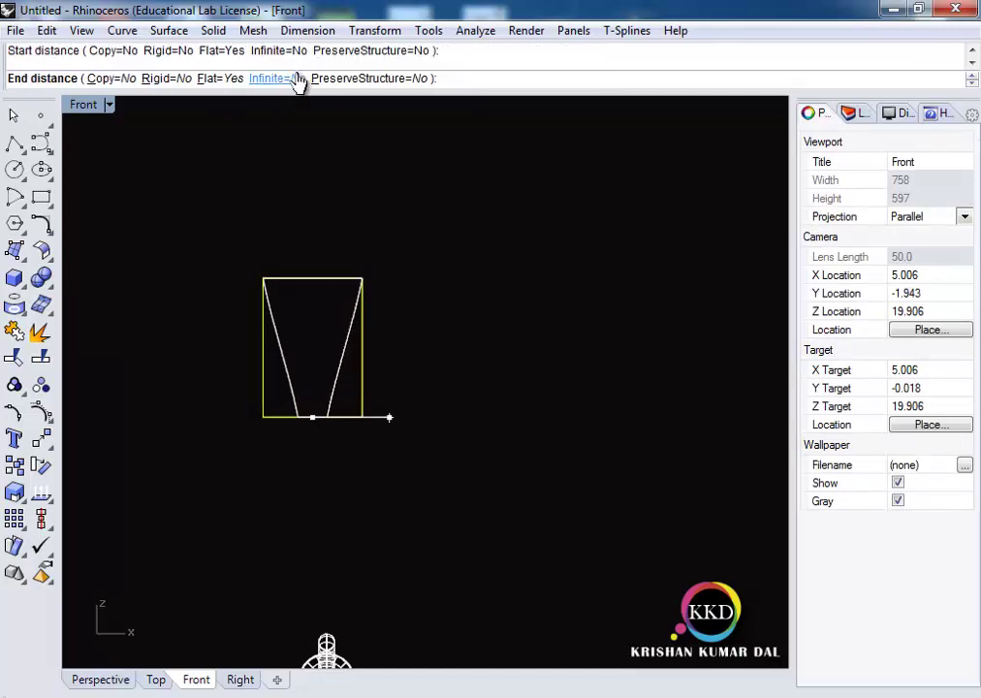
{"action": "left_click", "coordinate": [297, 79]}
{"action": "left_click", "coordinate": [438, 305]}
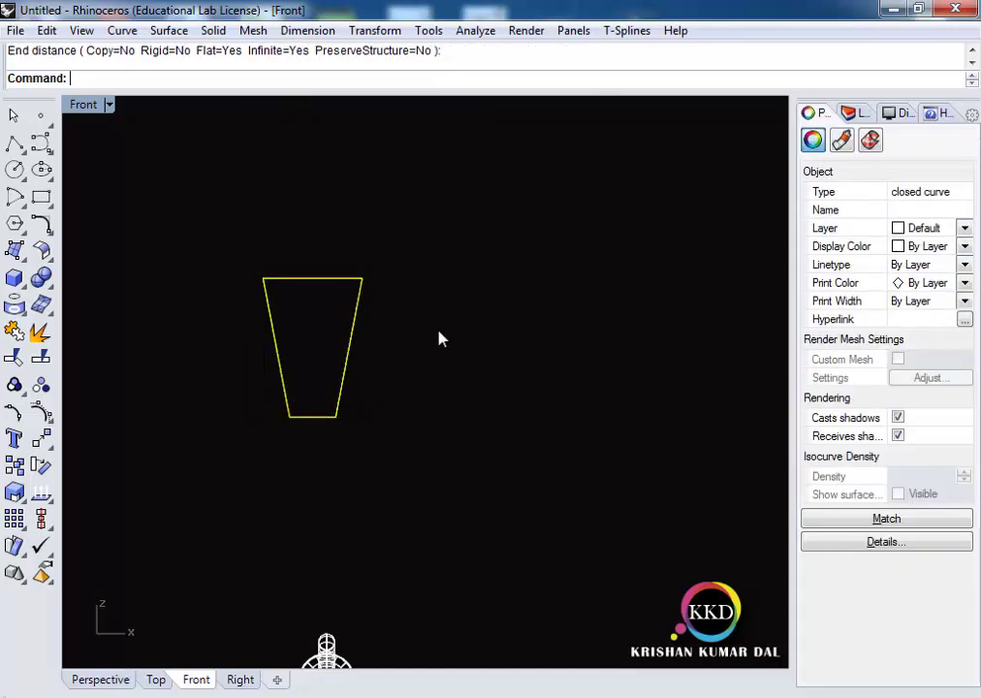
{"action": "double_click", "coordinate": [86, 105]}
{"action": "right_click_drag", "start_coordinate": [668, 451], "coordinate": [652, 524]}
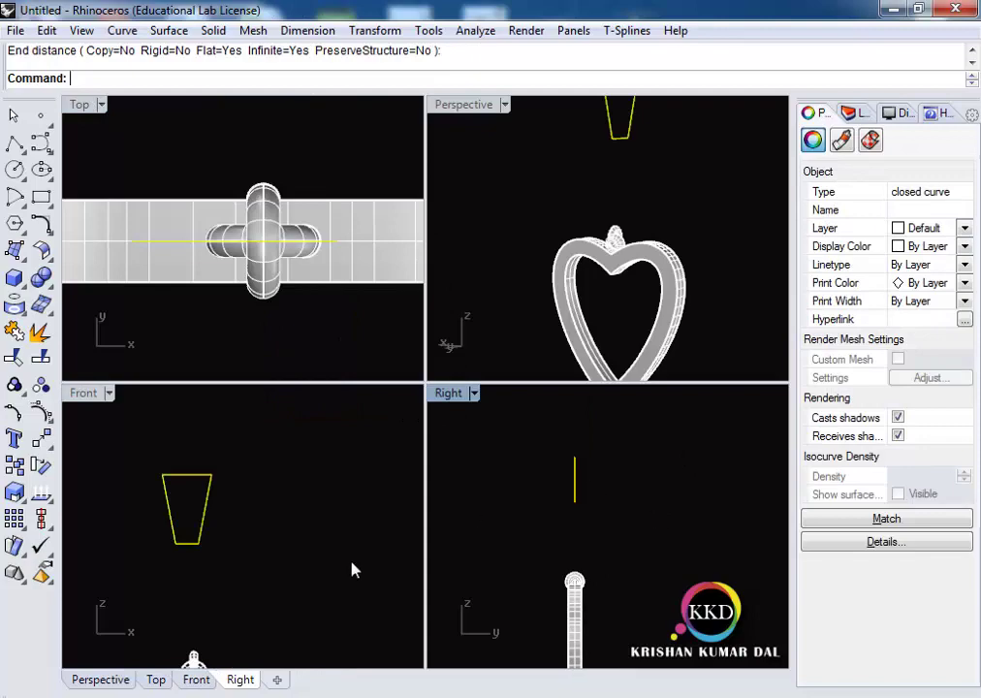
{"action": "key", "text": "ctrl+z"}
Taper the rectangle top-mid to bottom-mid with Infinite off, narrowing its bottom
{"action": "key", "text": "Return"}
{"action": "left_click", "coordinate": [195, 461]}
{"action": "left_click", "coordinate": [195, 566]}
{"action": "left_click", "coordinate": [281, 79]}
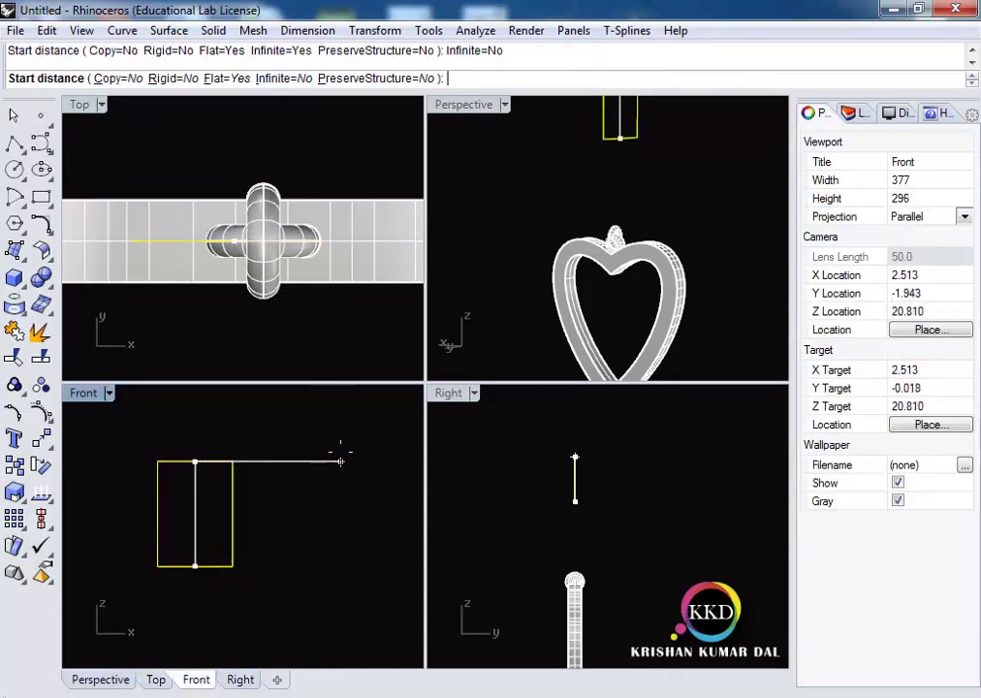
{"action": "left_click", "coordinate": [340, 460]}
{"action": "left_click", "coordinate": [245, 451]}
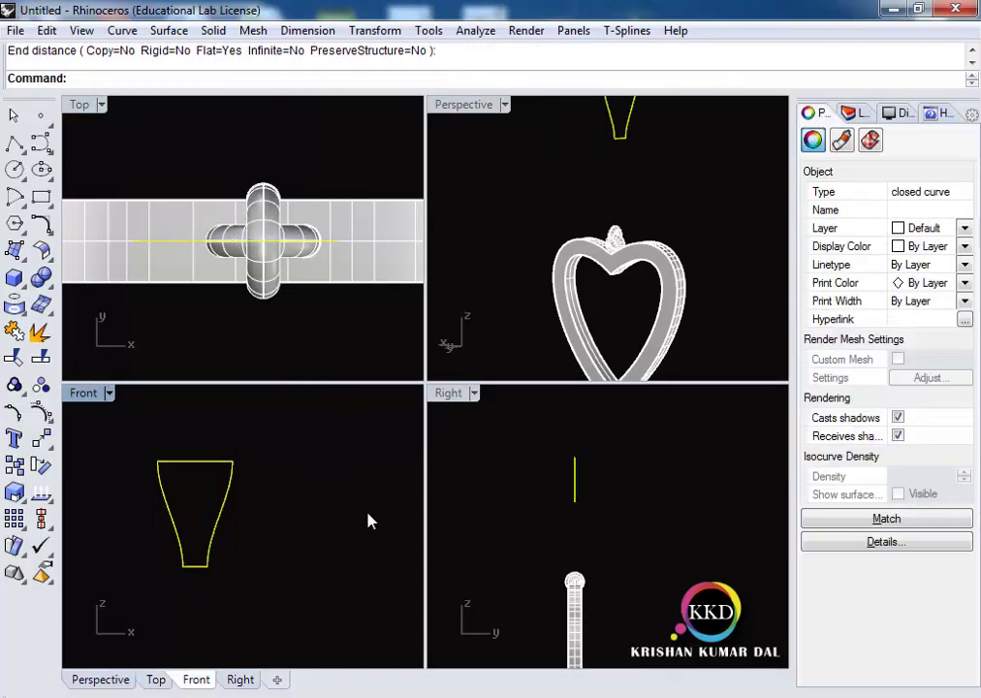
Reselect the tapered outline and start a straight solid extrusion
{"action": "left_click", "coordinate": [368, 521]}
{"action": "left_click", "coordinate": [574, 490]}
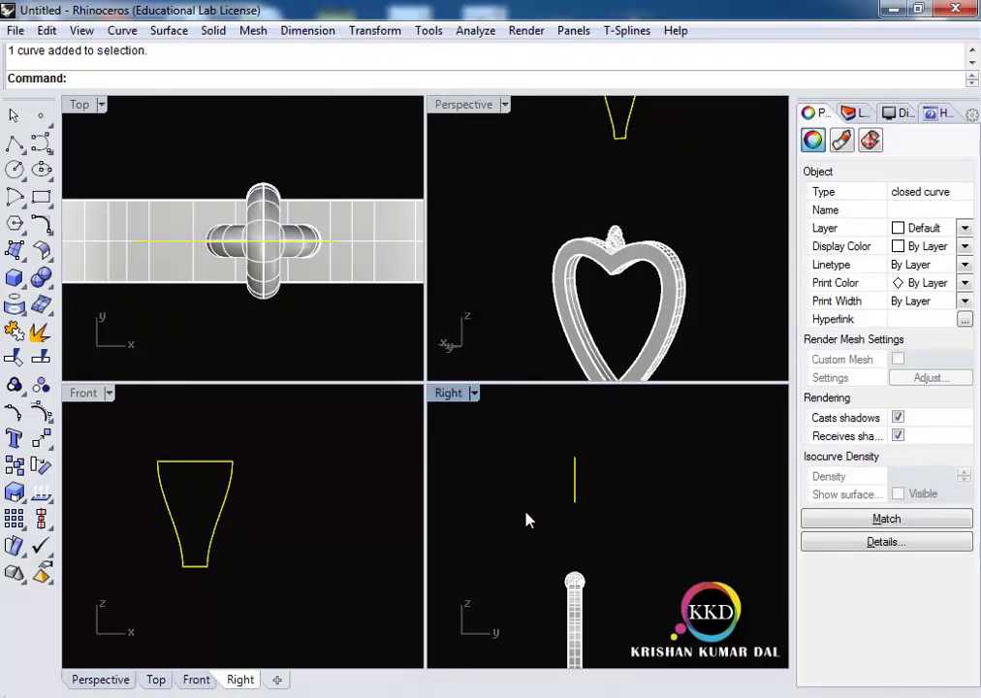
{"action": "left_click", "coordinate": [213, 30]}
{"action": "left_click", "coordinate": [471, 371]}
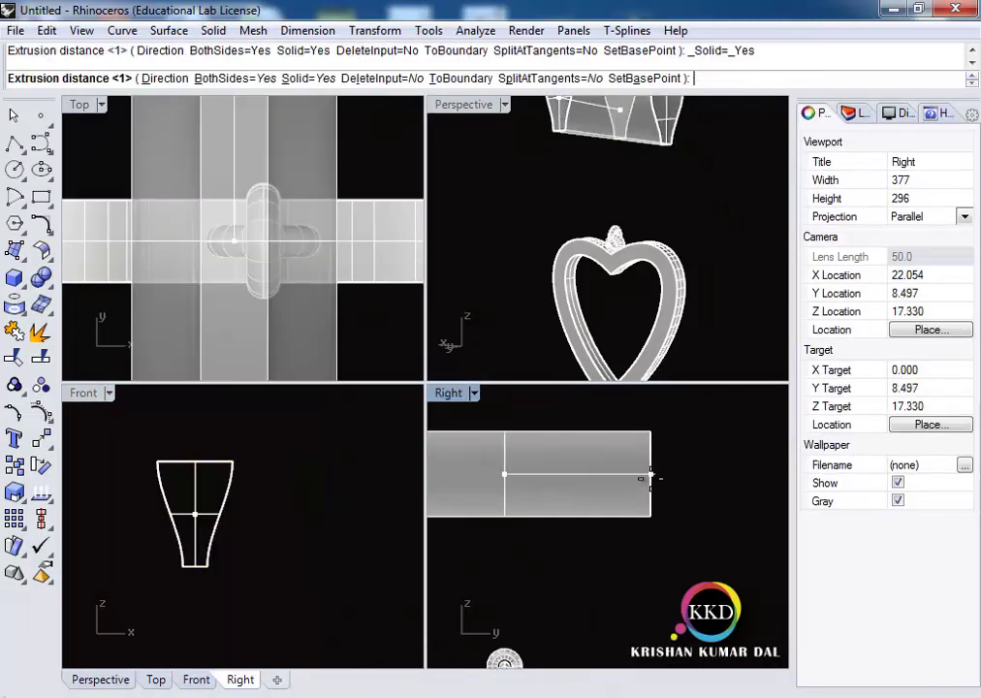
Extrude the tapered outline into a solid on both sides and orbit to inspect it
{"action": "type", "text": "b"}
{"action": "key", "text": "Return"}
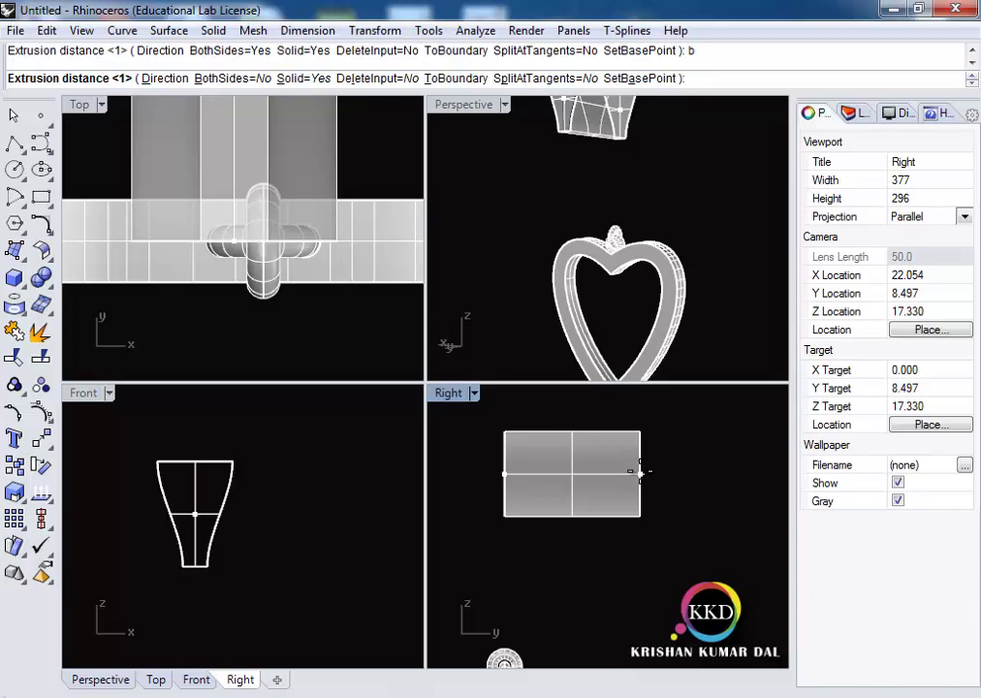
{"action": "key", "text": "Return"}
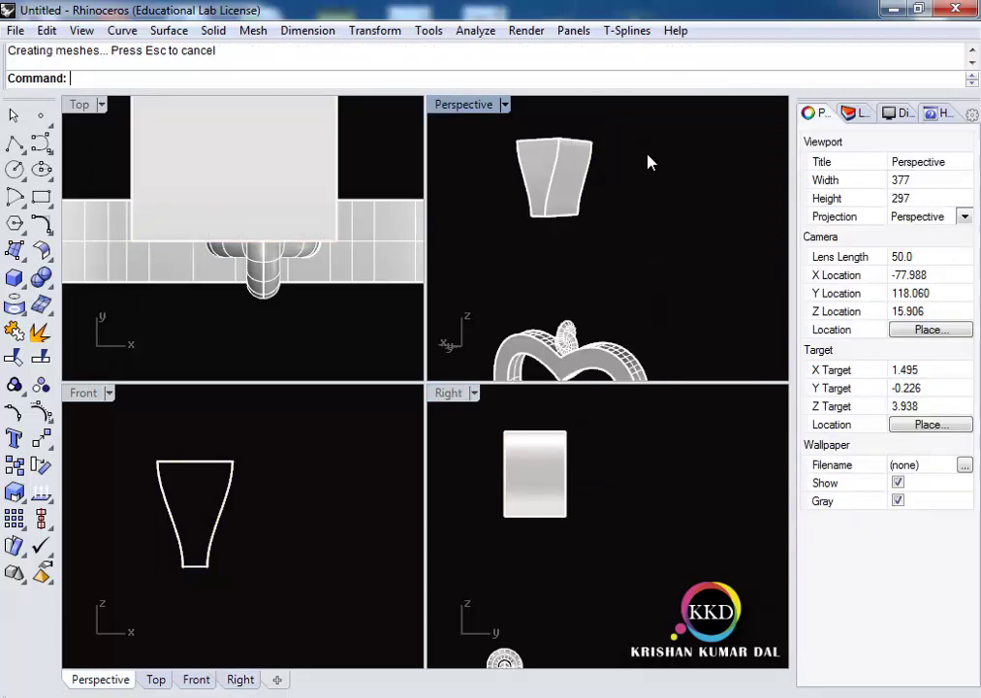
{"action": "mouse_move", "coordinate": [648, 160]}
{"action": "right_mouse_down"}
{"action": "mouse_move", "coordinate": [460, 165]}
{"action": "mouse_move", "coordinate": [519, 176]}
{"action": "mouse_move", "coordinate": [536, 194]}
{"action": "right_mouse_up"}
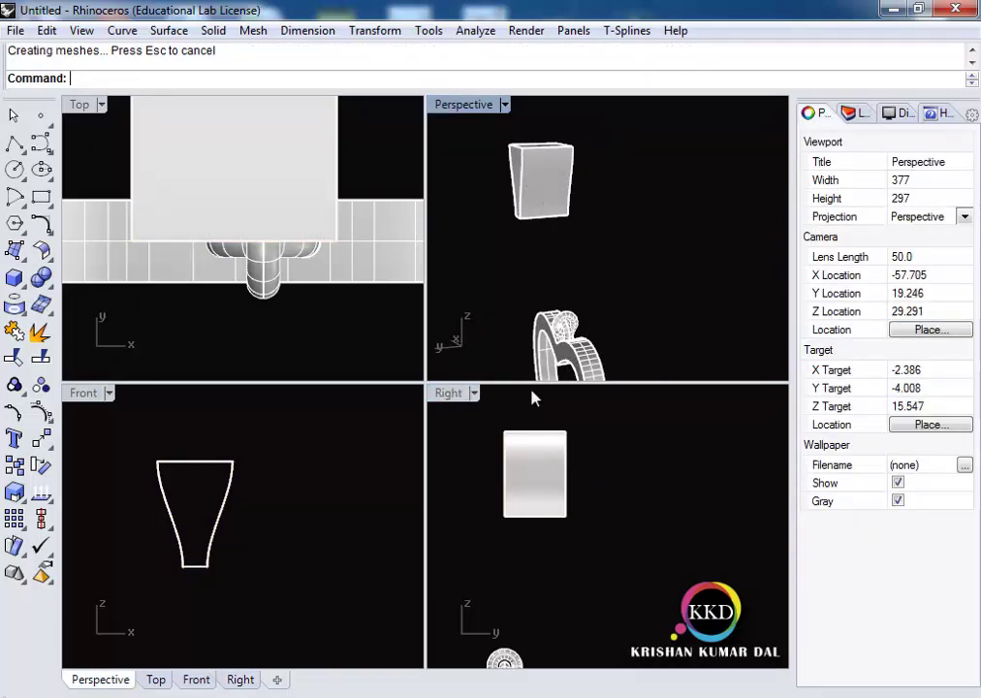
In the side view, select the extruded block together with its curve
{"action": "left_click", "coordinate": [489, 474]}
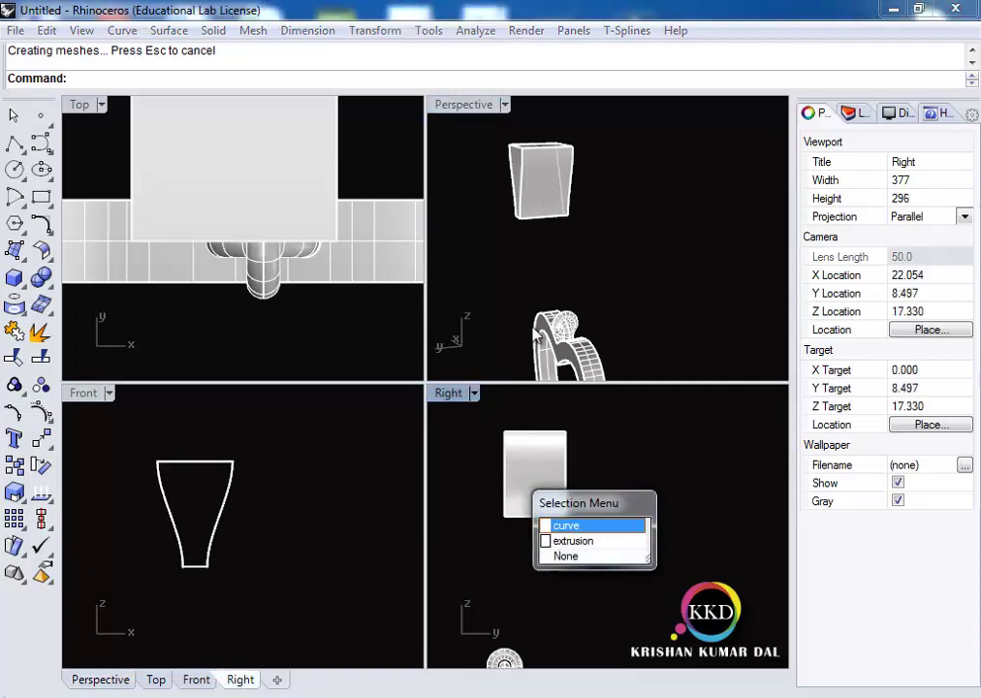
{"action": "left_click", "coordinate": [547, 466]}
{"action": "right_click", "coordinate": [536, 81]}
{"action": "left_click", "coordinate": [601, 282]}
Taper the block from its top to bottom midpoint so the bottom narrows in side view
{"action": "left_click", "coordinate": [535, 431]}
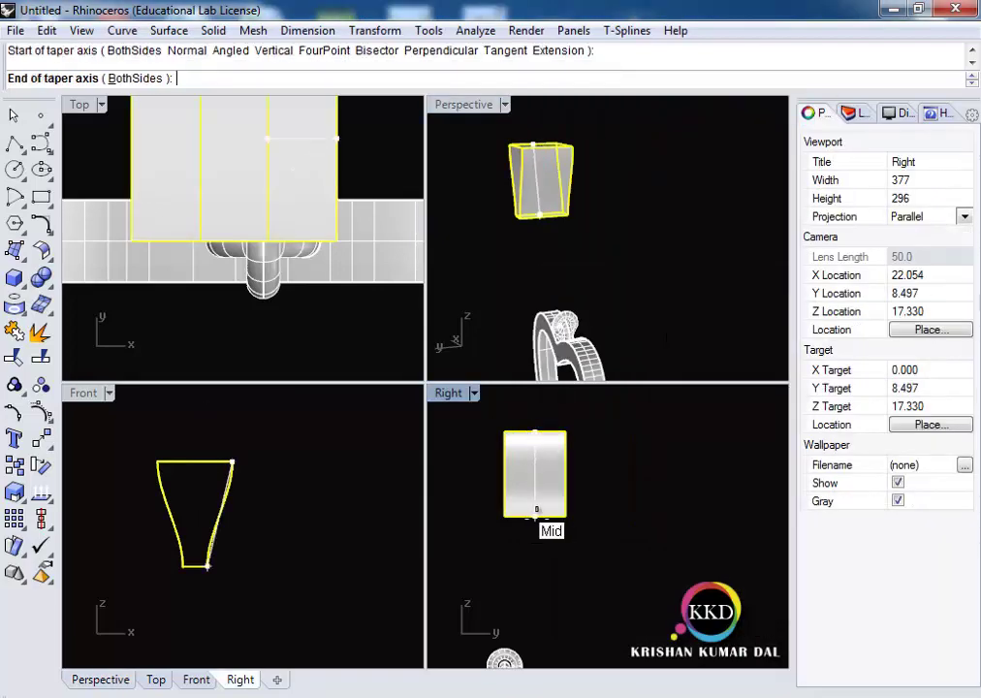
{"action": "left_click", "coordinate": [535, 516]}
{"action": "left_click", "coordinate": [702, 438]}
{"action": "left_click", "coordinate": [571, 454]}
{"action": "right_click", "coordinate": [571, 454]}
{"action": "left_click", "coordinate": [535, 431]}
{"action": "left_click", "coordinate": [535, 515]}
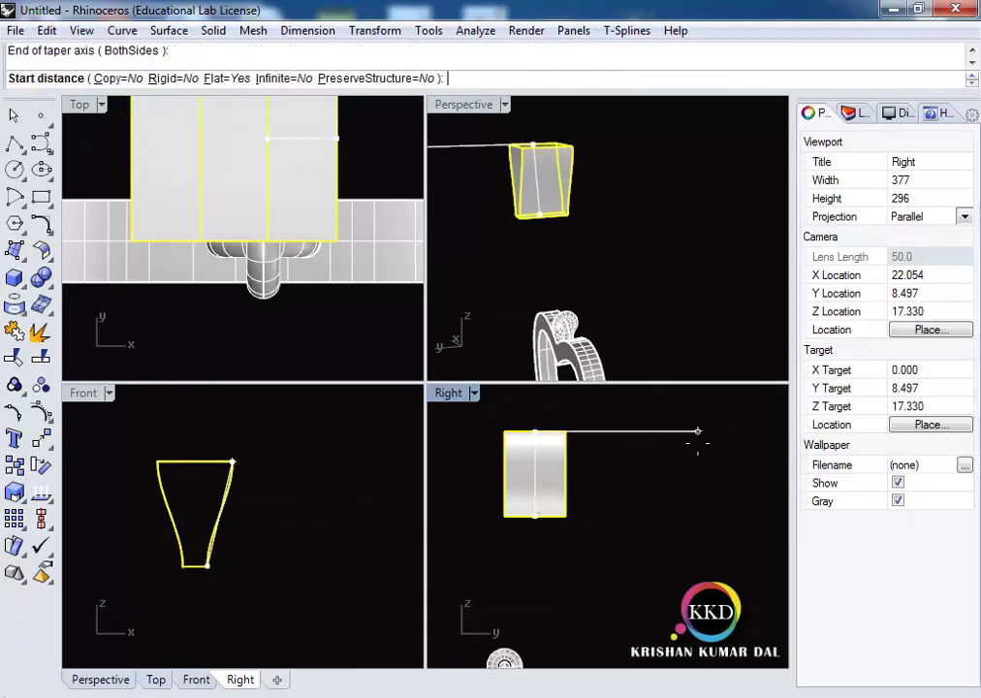
{"action": "left_click", "coordinate": [696, 445]}
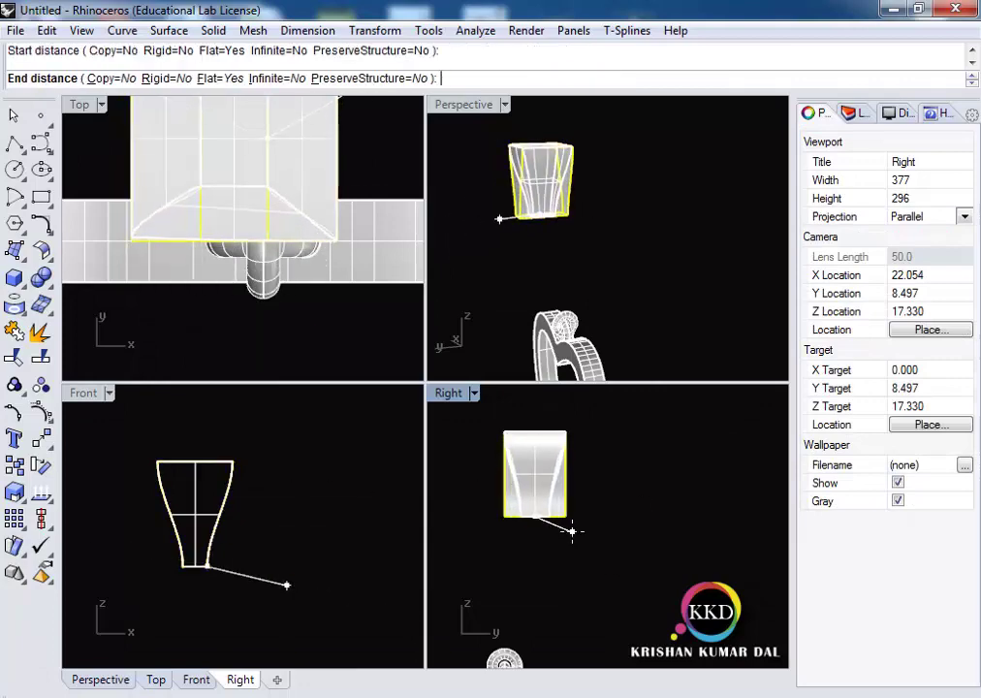
{"action": "left_click", "coordinate": [574, 470]}
Orbit and zoom the views to inspect the tapered block
{"action": "left_click", "coordinate": [582, 579]}
{"action": "right_click_drag", "start_coordinate": [560, 219], "coordinate": [485, 256]}
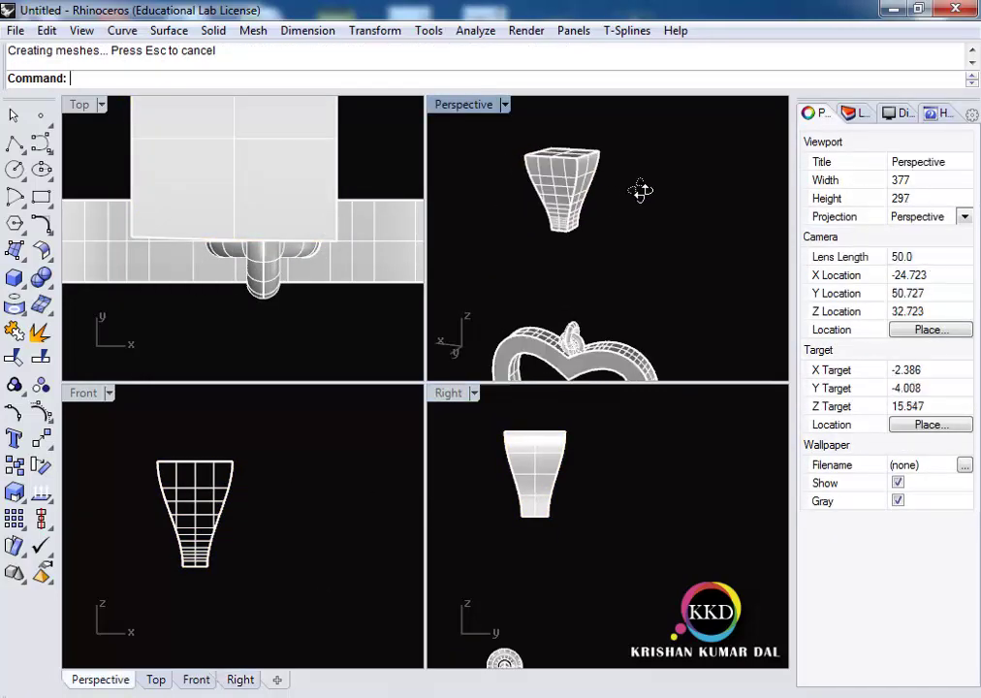
{"action": "double_click", "coordinate": [448, 393]}
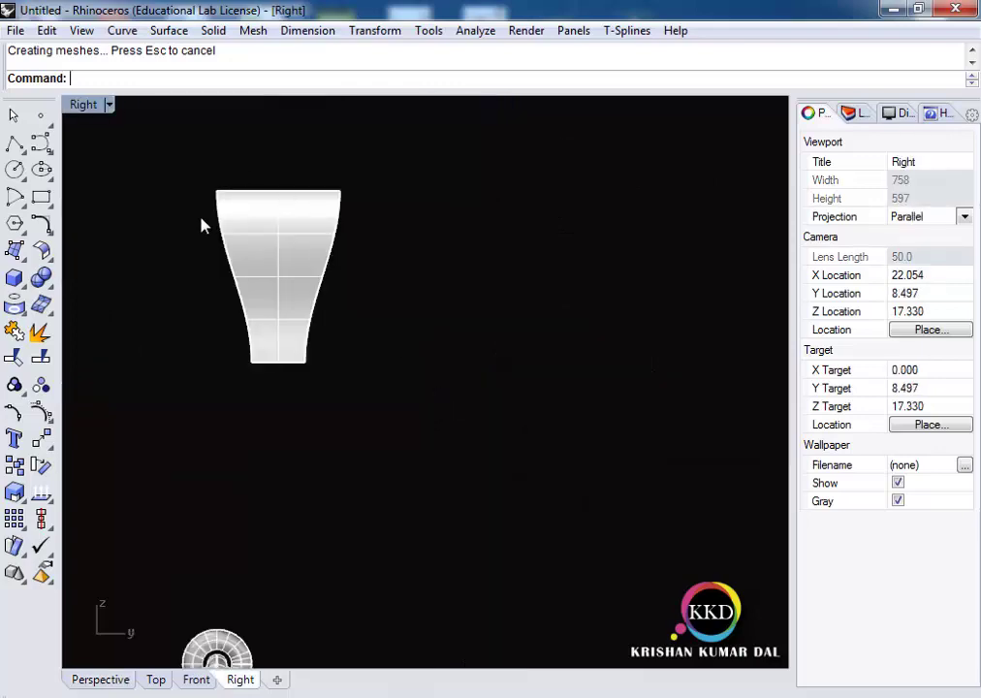
{"action": "scroll", "coordinate": [200, 223], "scroll_direction": "up", "scroll_amount": 2}
{"action": "double_click", "coordinate": [83, 103]}
{"action": "left_click", "coordinate": [543, 214]}
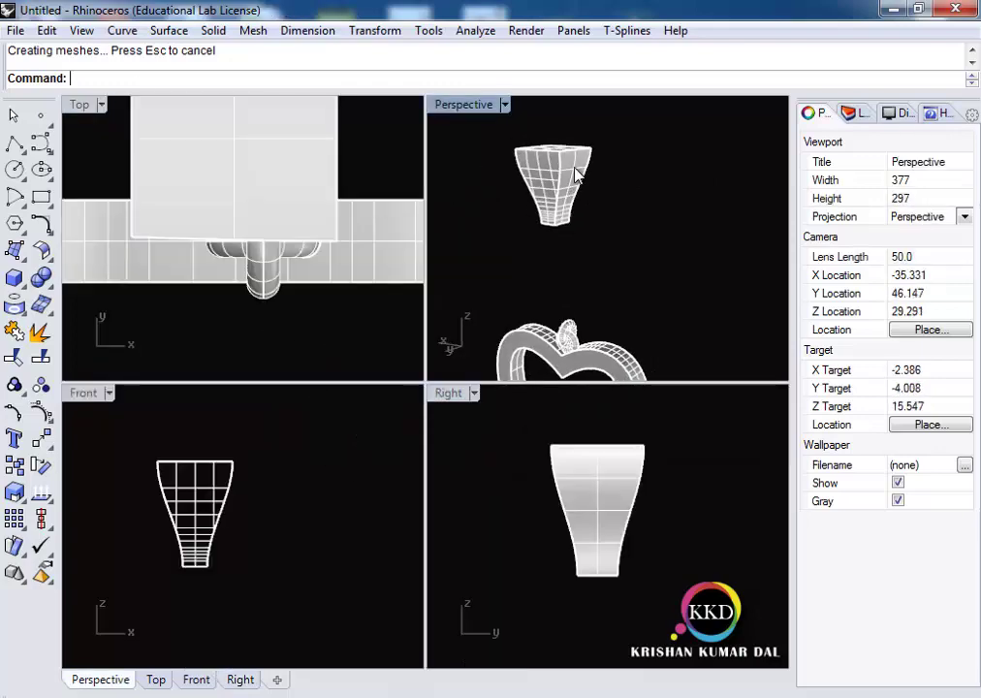
{"action": "right_click_drag", "start_coordinate": [543, 213], "coordinate": [528, 175]}
Duplicate the block's left and right side edges
{"action": "type", "text": "D"}
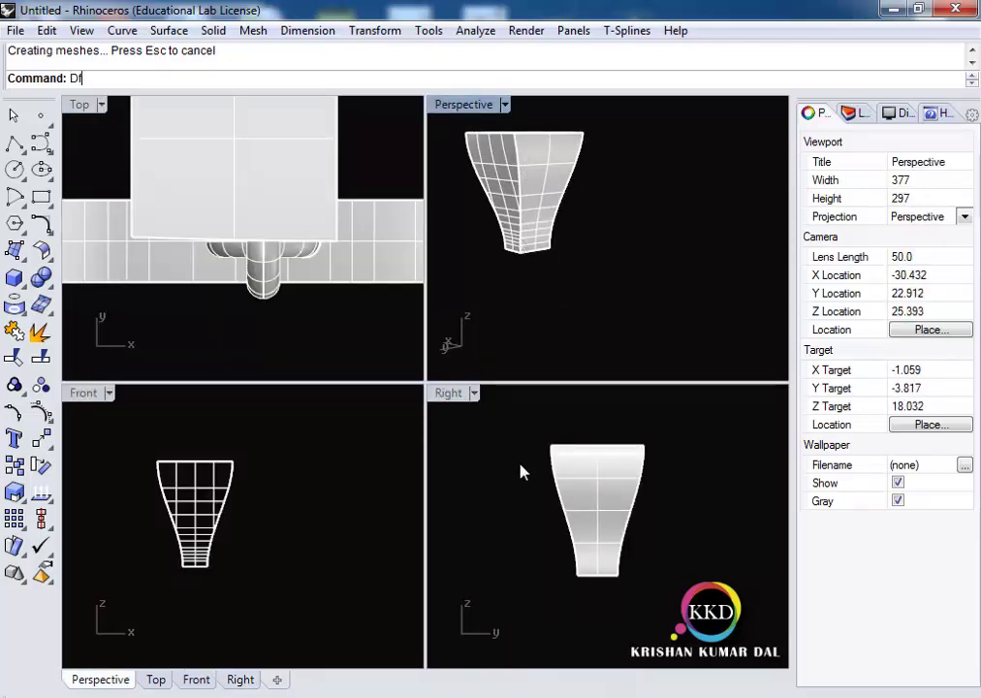
{"action": "type", "text": "upEdge"}
{"action": "left_click", "coordinate": [116, 120]}
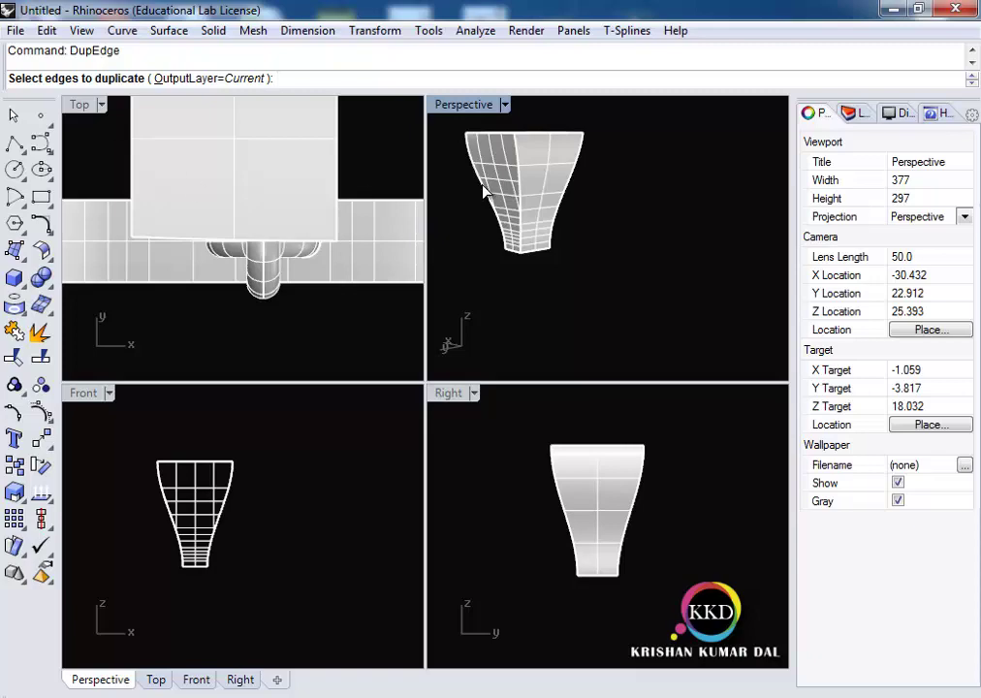
{"action": "left_click", "coordinate": [567, 498]}
{"action": "scroll", "coordinate": [665, 199], "scroll_direction": "down", "scroll_amount": 2}
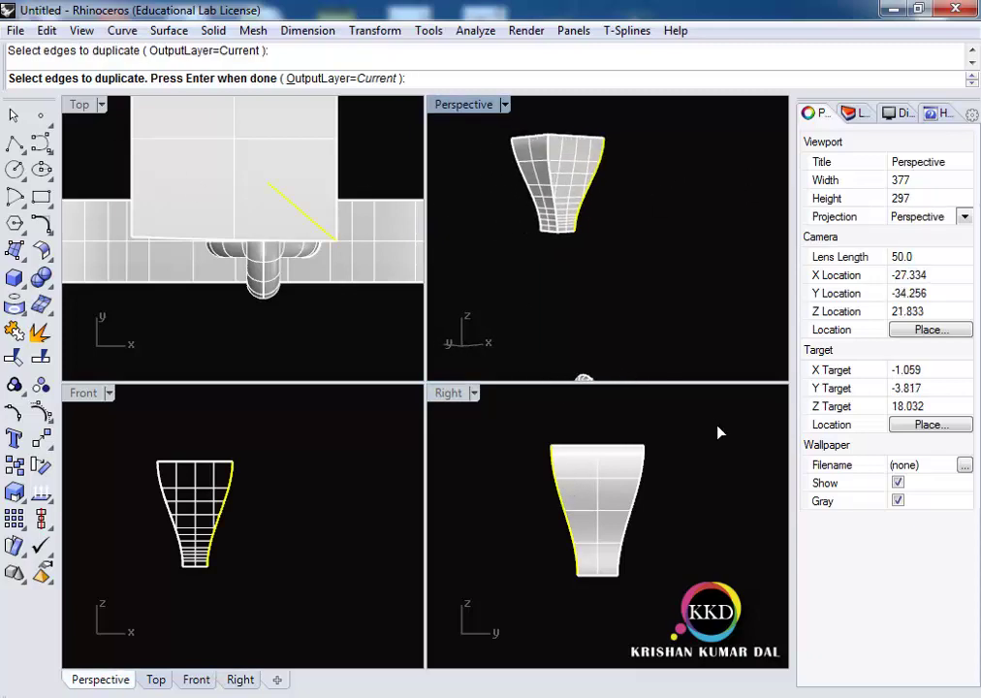
{"action": "left_click", "coordinate": [641, 487]}
{"action": "key", "text": "Return"}
Move the copied edge curves 10 units up
{"action": "scroll", "coordinate": [216, 199], "scroll_direction": "down", "scroll_amount": 3}
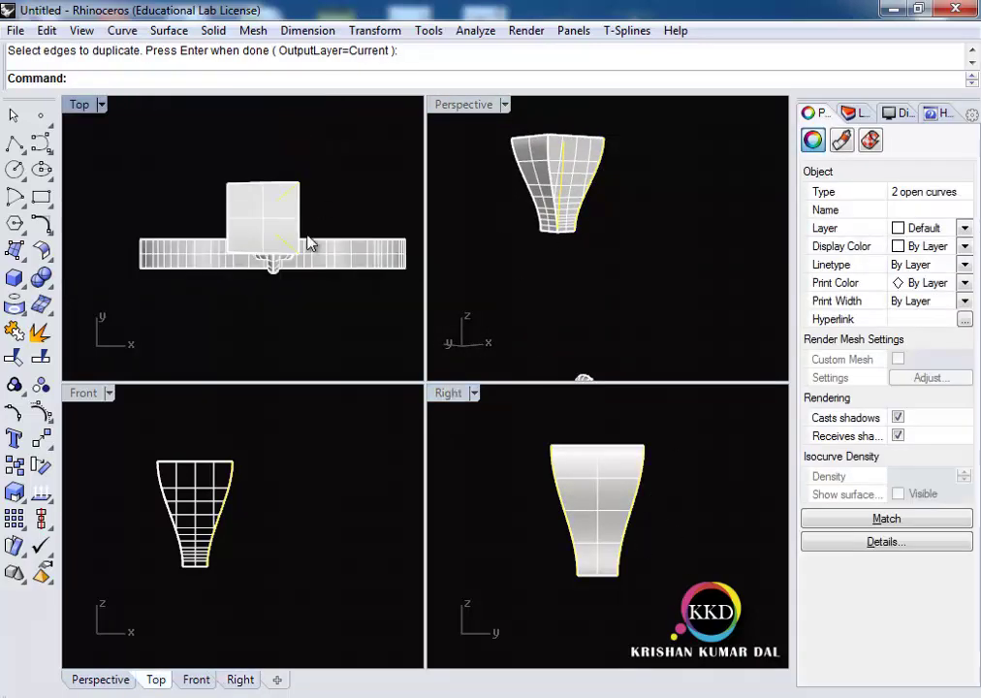
{"action": "scroll", "coordinate": [308, 243], "scroll_direction": "up", "scroll_amount": 2}
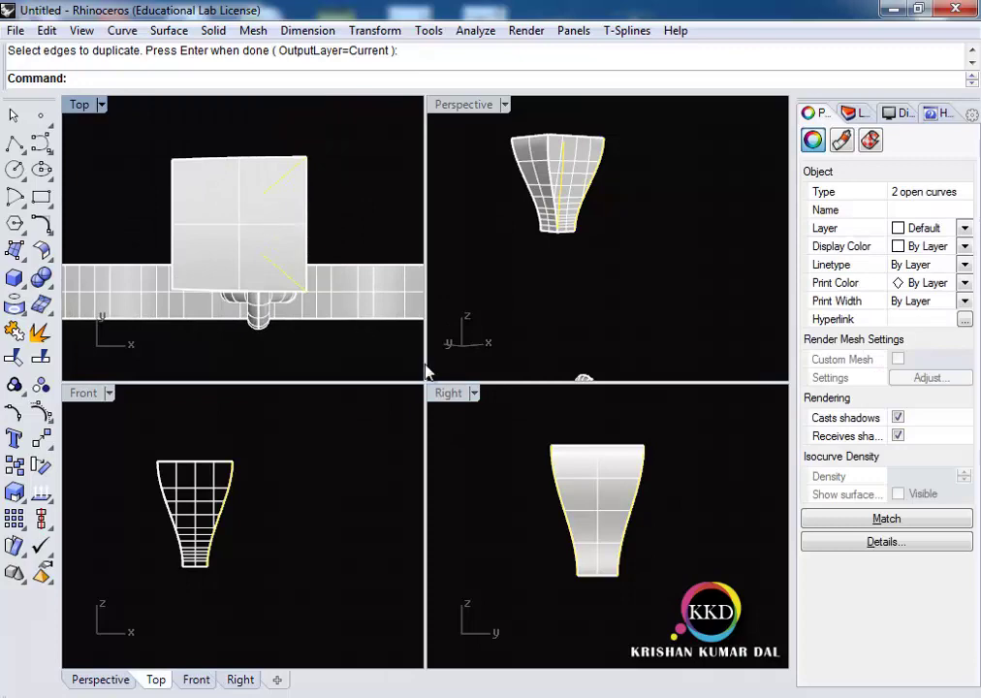
{"action": "double_click", "coordinate": [447, 392]}
{"action": "scroll", "coordinate": [453, 282], "scroll_direction": "down", "scroll_amount": 3}
{"action": "left_click", "coordinate": [482, 433]}
{"action": "type", "text": "4"}
{"action": "key", "text": "Return"}
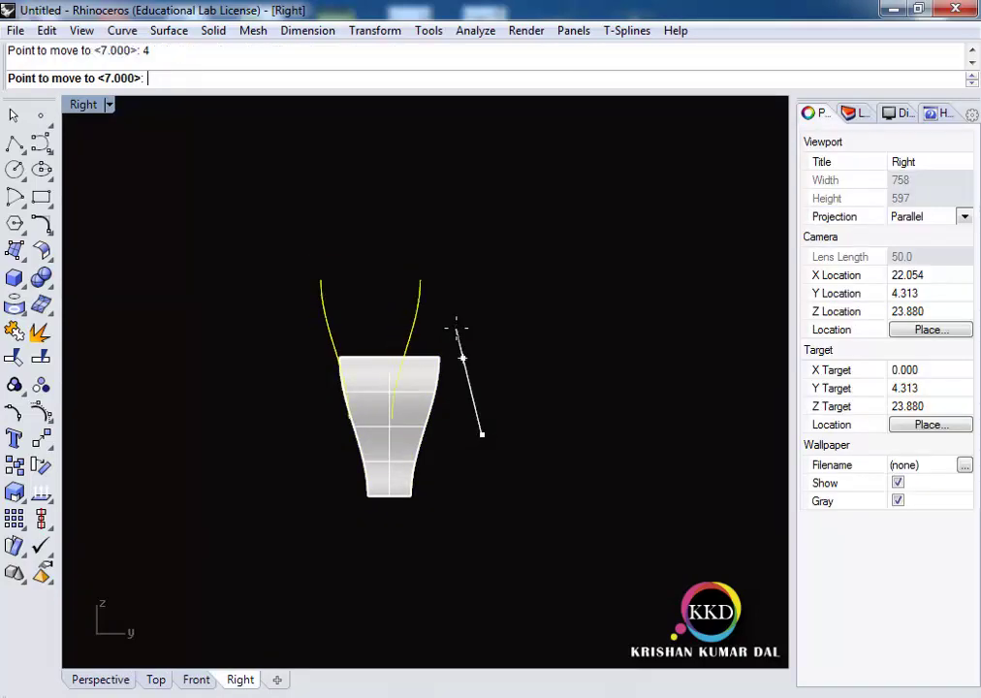
{"action": "type", "text": "10"}
{"action": "key", "text": "Return"}
{"action": "left_click", "coordinate": [536, 267]}
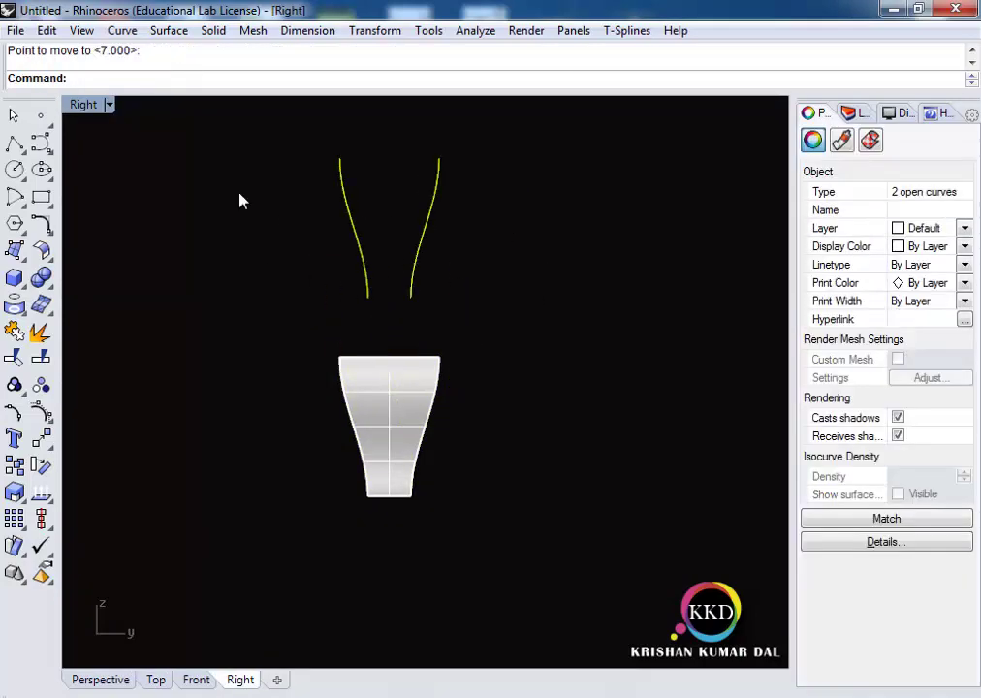
Project the curves onto the construction plane, deleting the originals
{"action": "double_click", "coordinate": [82, 105]}
{"action": "left_click", "coordinate": [376, 30]}
{"action": "left_click", "coordinate": [423, 379]}
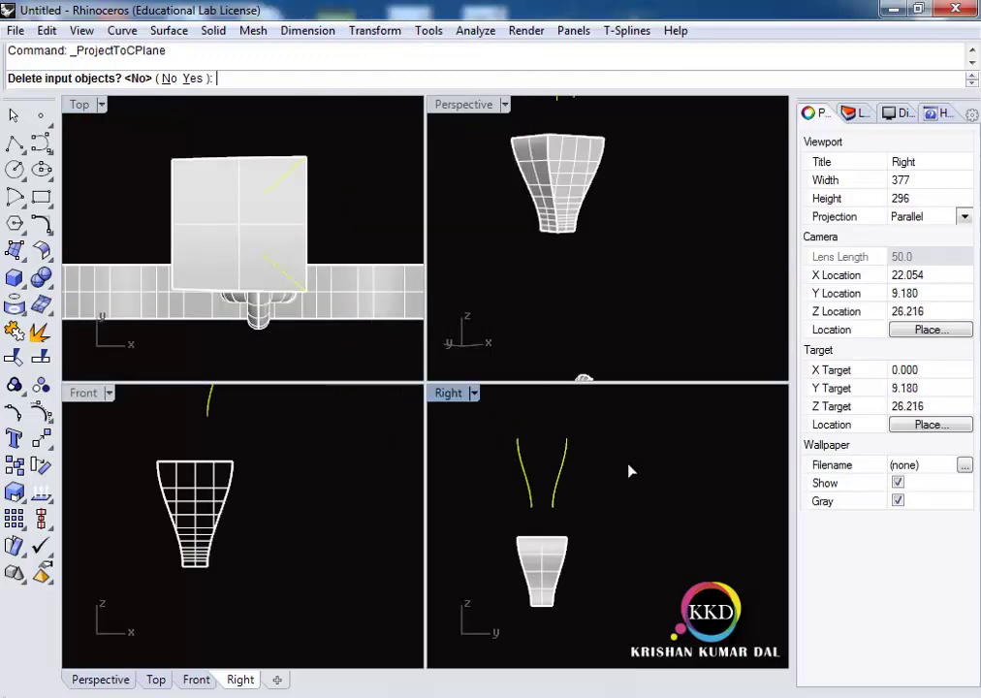
{"action": "left_click", "coordinate": [192, 78]}
Connect the curves with top and bottom lines and join all four into a closed outline
{"action": "double_click", "coordinate": [455, 393]}
{"action": "type", "text": "line"}
{"action": "key", "text": "Return"}
{"action": "left_click", "coordinate": [280, 282]}
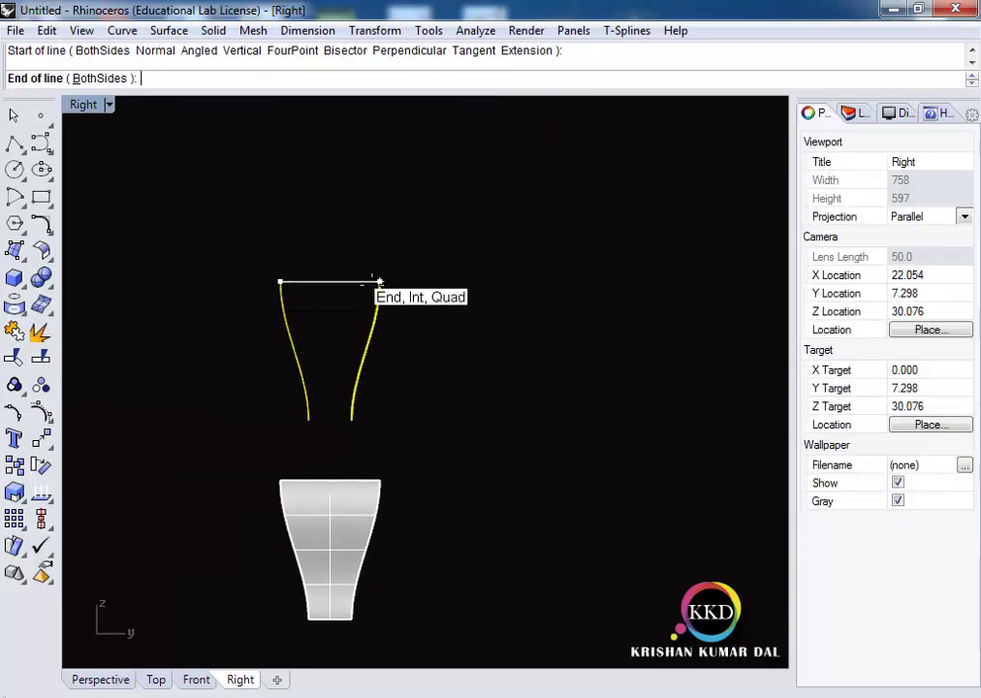
{"action": "left_click", "coordinate": [379, 282]}
{"action": "key", "text": "Return"}
{"action": "left_click", "coordinate": [308, 418]}
{"action": "left_click", "coordinate": [351, 419]}
{"action": "left_click_drag", "start_coordinate": [240, 277], "coordinate": [451, 471]}
{"action": "key", "text": "ctrl+j"}
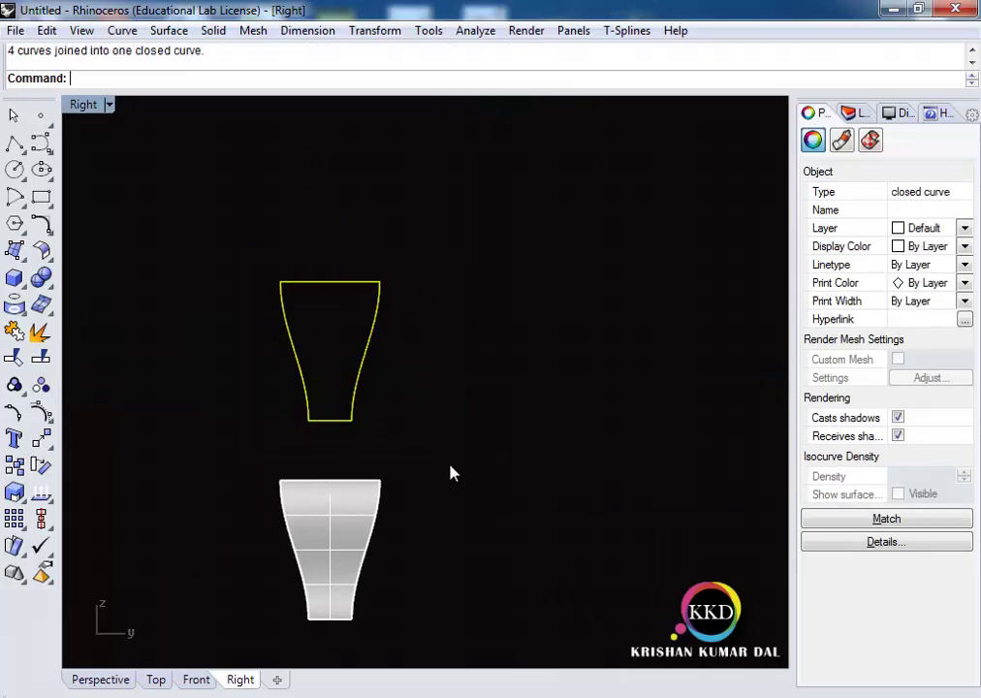
Offset the closed outline inward and move the inner copy down 10 onto the block
{"action": "type", "text": "offset"}
{"action": "key", "text": "Return"}
{"action": "left_click", "coordinate": [339, 385]}
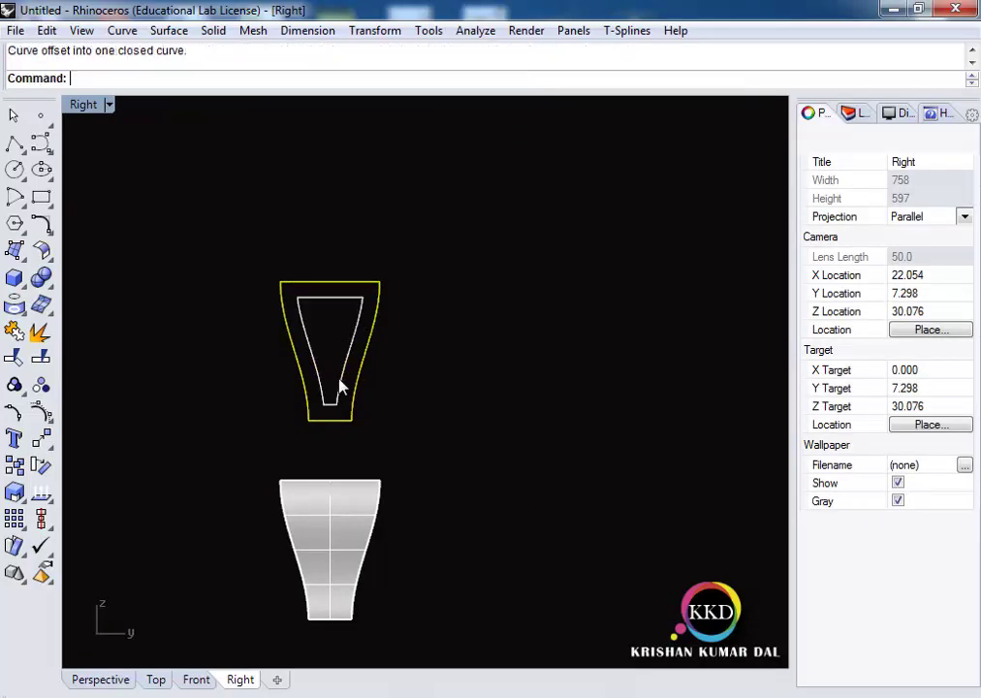
{"action": "left_click", "coordinate": [329, 402]}
{"action": "type", "text": "ove"}
{"action": "left_click", "coordinate": [446, 296]}
{"action": "type", "text": "10"}
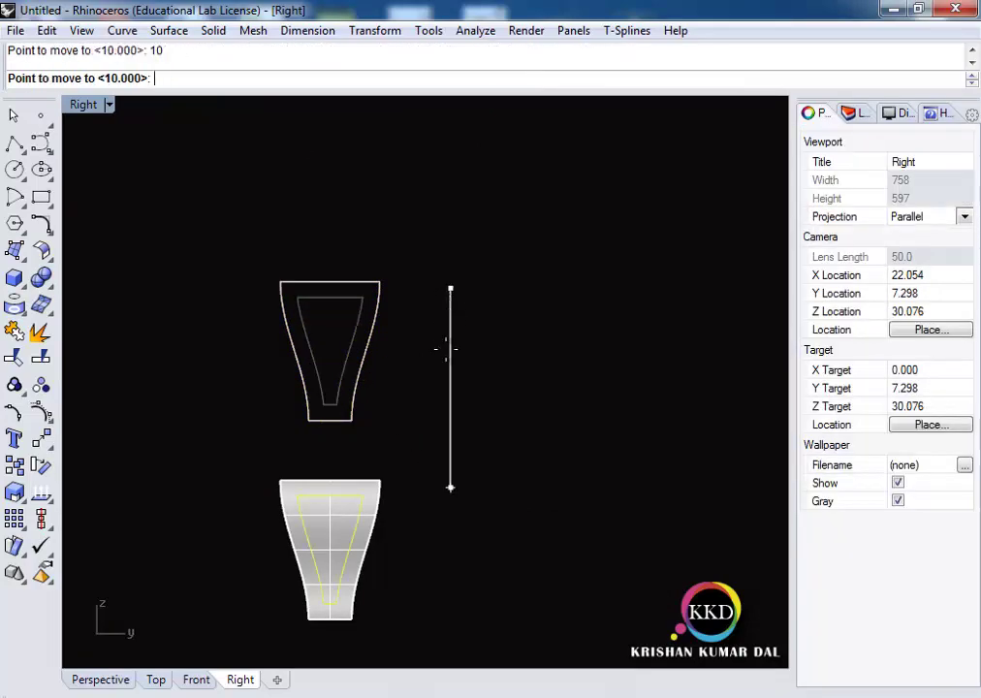
{"action": "left_click", "coordinate": [445, 343]}
Extrude the inner curve into a solid 8 units deep
{"action": "double_click", "coordinate": [84, 104]}
{"action": "left_click", "coordinate": [213, 30]}
{"action": "left_click", "coordinate": [280, 371]}
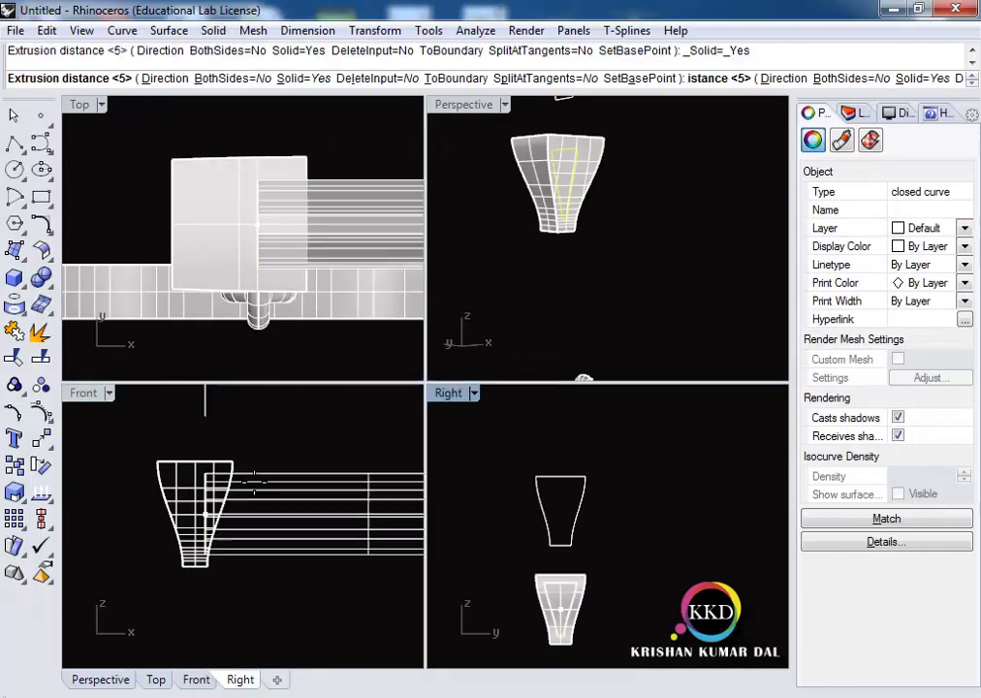
{"action": "type", "text": "8"}
{"action": "key", "text": "Return"}
Subtract the inner solid from the tapered block with Boolean Difference
{"action": "left_click", "coordinate": [446, 119]}
{"action": "left_click", "coordinate": [213, 30]}
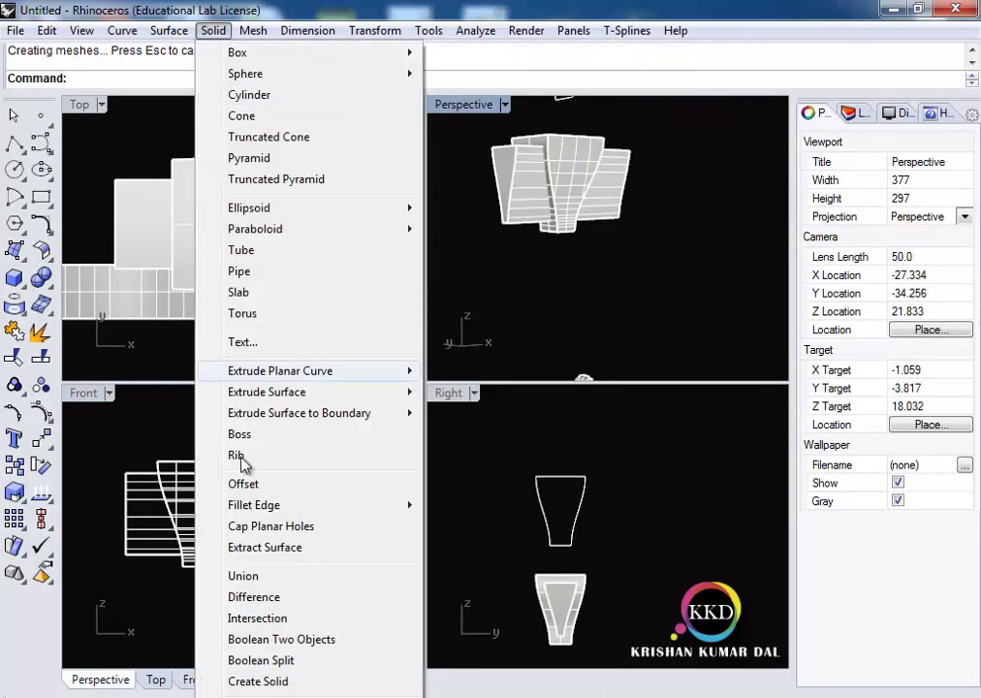
{"action": "key", "text": "Escape"}
{"action": "left_click", "coordinate": [213, 30]}
{"action": "left_click", "coordinate": [329, 590]}
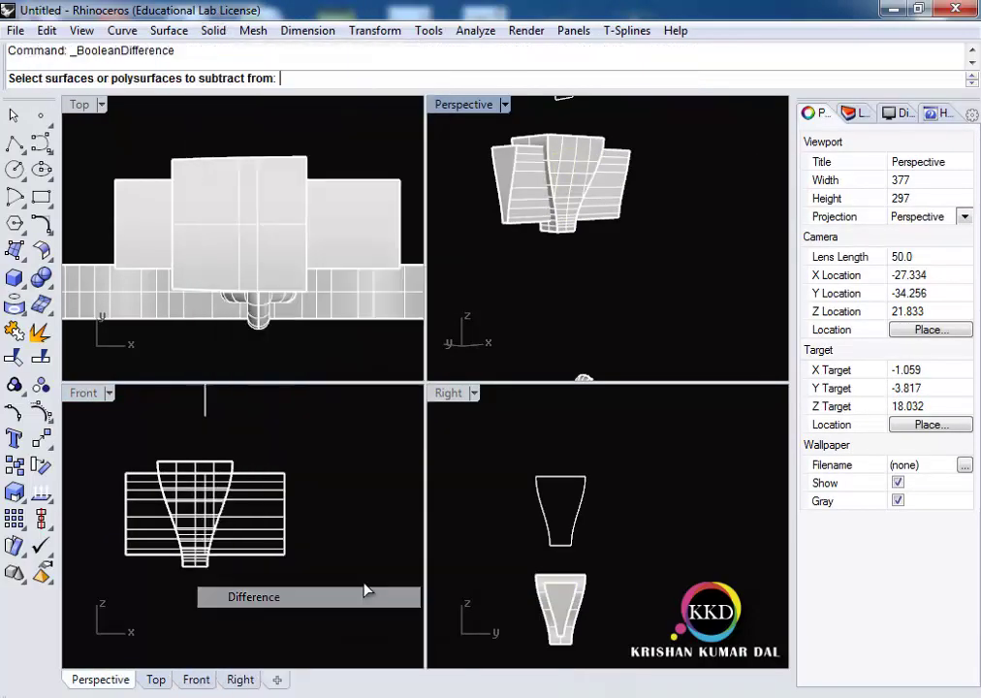
{"action": "left_click", "coordinate": [565, 184]}
{"action": "key", "text": "Return"}
{"action": "left_click", "coordinate": [595, 191]}
{"action": "key", "text": "Return"}
Inspect the hollowed block, then start and cancel a dimension in the side view
{"action": "double_click", "coordinate": [459, 104]}
{"action": "mouse_move", "coordinate": [459, 194]}
{"action": "right_mouse_down"}
{"action": "mouse_move", "coordinate": [200, 271]}
{"action": "mouse_move", "coordinate": [641, 270]}
{"action": "mouse_move", "coordinate": [208, 327]}
{"action": "mouse_move", "coordinate": [560, 253]}
{"action": "mouse_move", "coordinate": [394, 304]}
{"action": "mouse_move", "coordinate": [181, 252]}
{"action": "mouse_move", "coordinate": [99, 103]}
{"action": "right_mouse_up"}
{"action": "double_click", "coordinate": [99, 103]}
{"action": "double_click", "coordinate": [449, 407]}
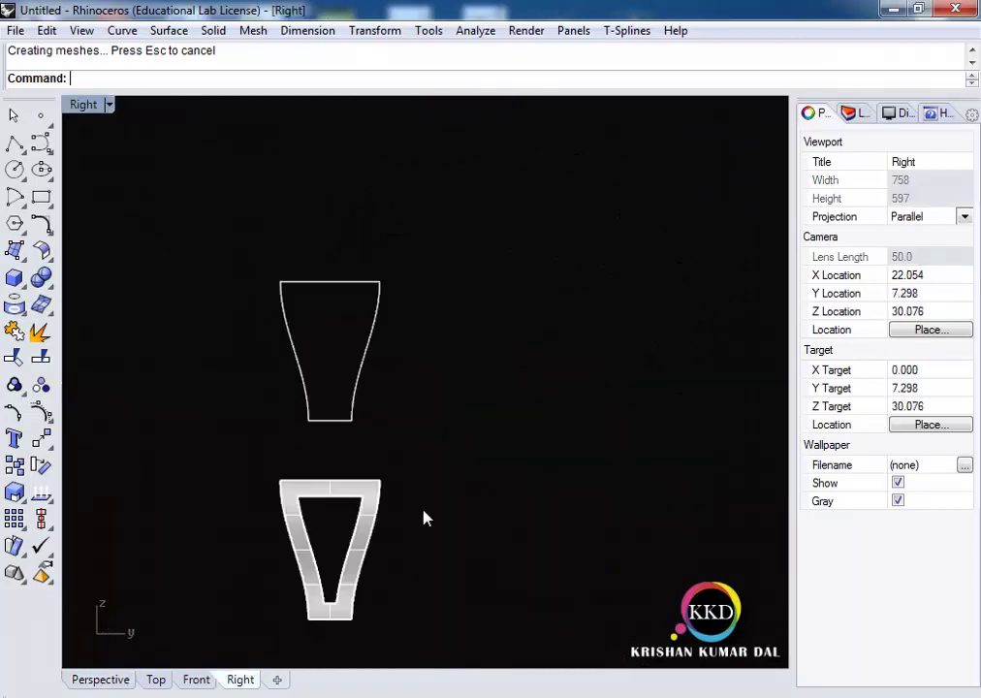
{"action": "type", "text": "Dim"}
{"action": "key", "text": "Return"}
{"action": "scroll", "coordinate": [310, 515], "scroll_direction": "up", "scroll_amount": 3}
{"action": "key", "text": "Escape"}
Draw a circle of diameter 3 and settle it in the opening's upper part
{"action": "left_click", "coordinate": [14, 169]}
{"action": "scroll", "coordinate": [313, 504], "scroll_direction": "up", "scroll_amount": 1}
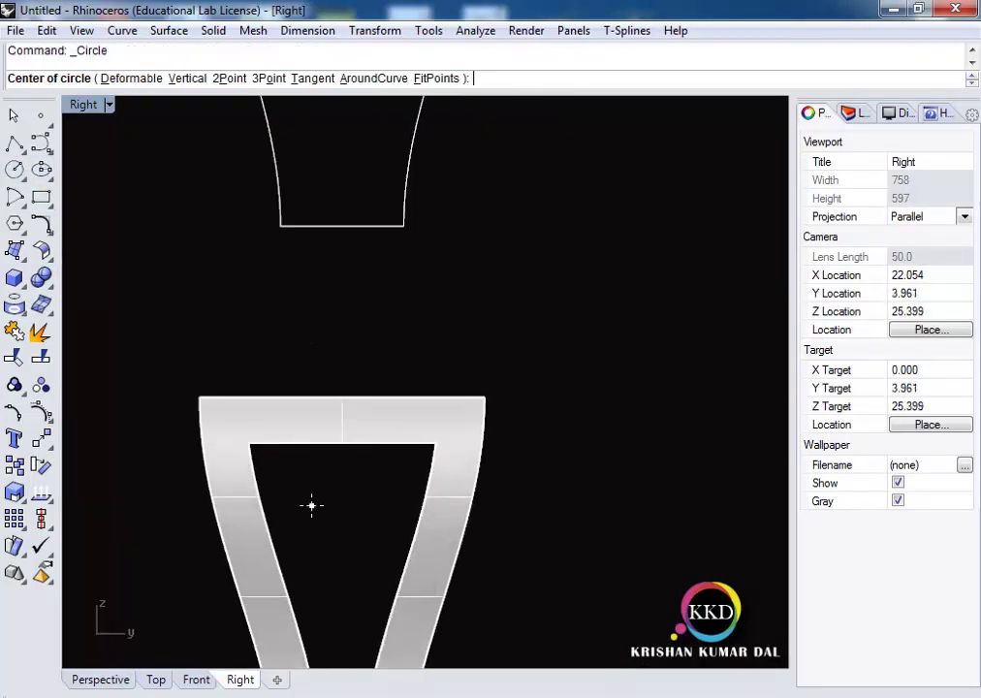
{"action": "left_click", "coordinate": [346, 528]}
{"action": "type", "text": "3"}
{"action": "key", "text": "Return"}
{"action": "left_click_drag", "start_coordinate": [374, 613], "coordinate": [366, 603]}
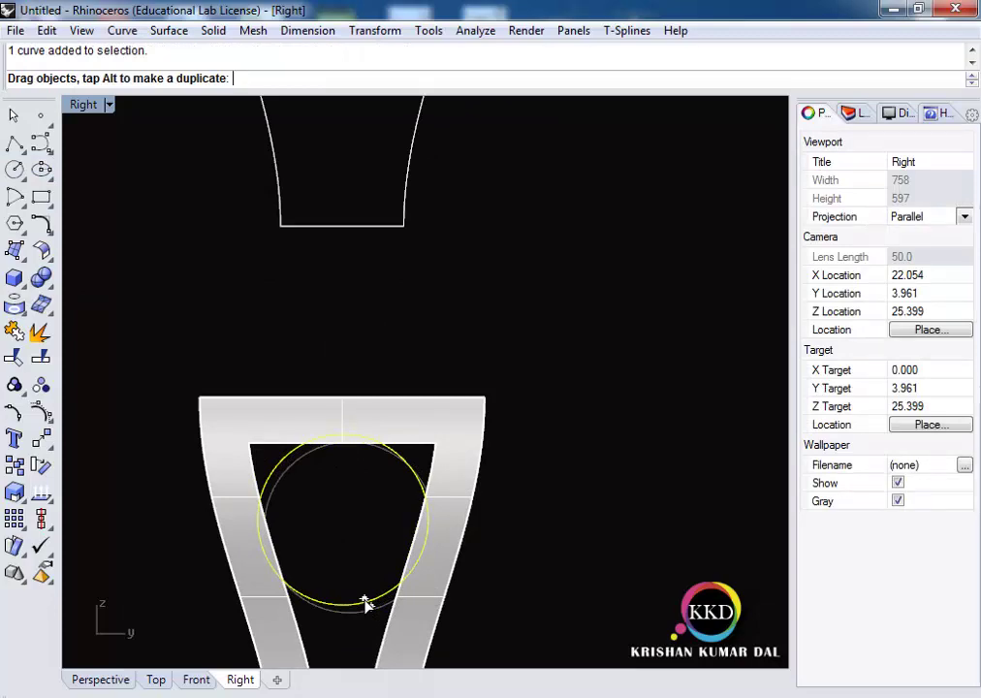
{"action": "left_click_drag", "start_coordinate": [365, 603], "coordinate": [377, 600]}
{"action": "scroll", "coordinate": [367, 603], "scroll_direction": "down", "scroll_amount": 2}
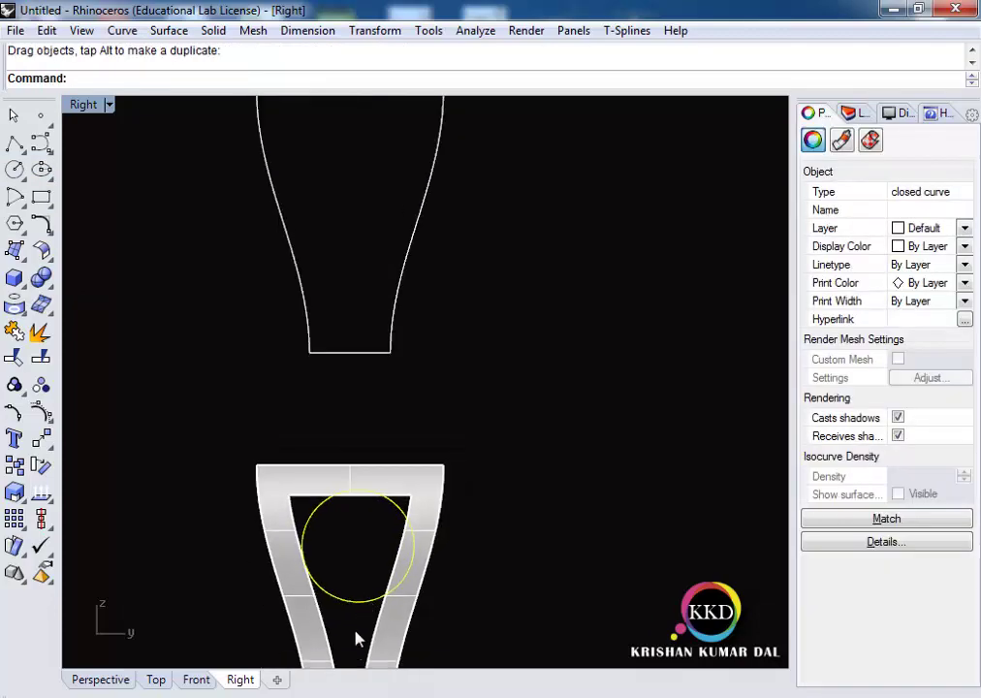
Widen the hollowed block in one direction with Scale1D and reposition the circle
{"action": "left_click", "coordinate": [365, 608]}
{"action": "scroll", "coordinate": [365, 609], "scroll_direction": "down", "scroll_amount": 3}
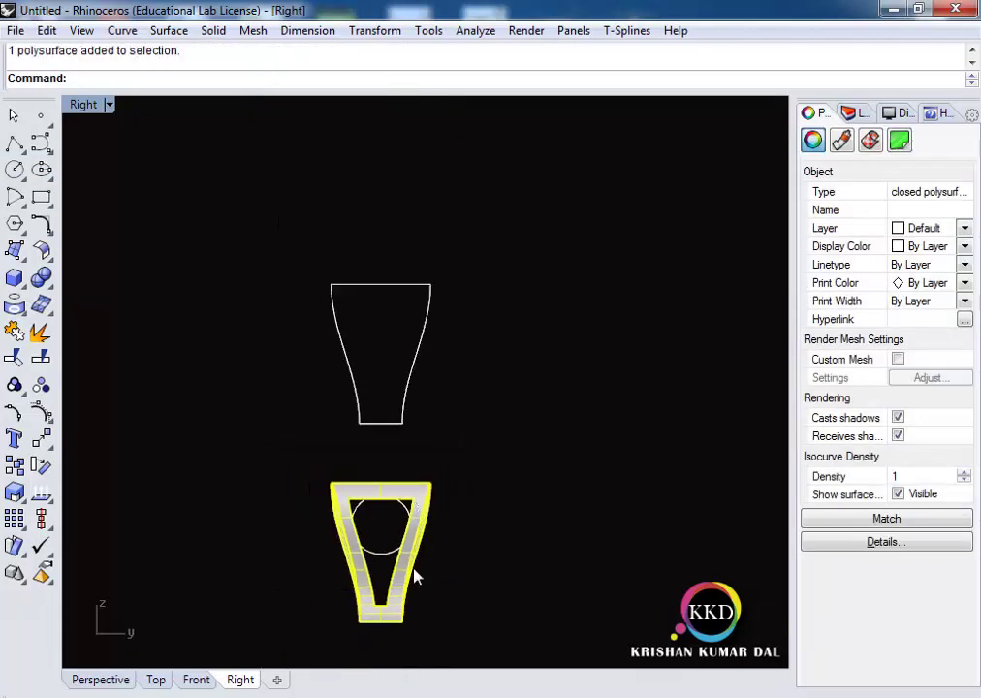
{"action": "right_click_drag", "start_coordinate": [416, 573], "coordinate": [412, 504]}
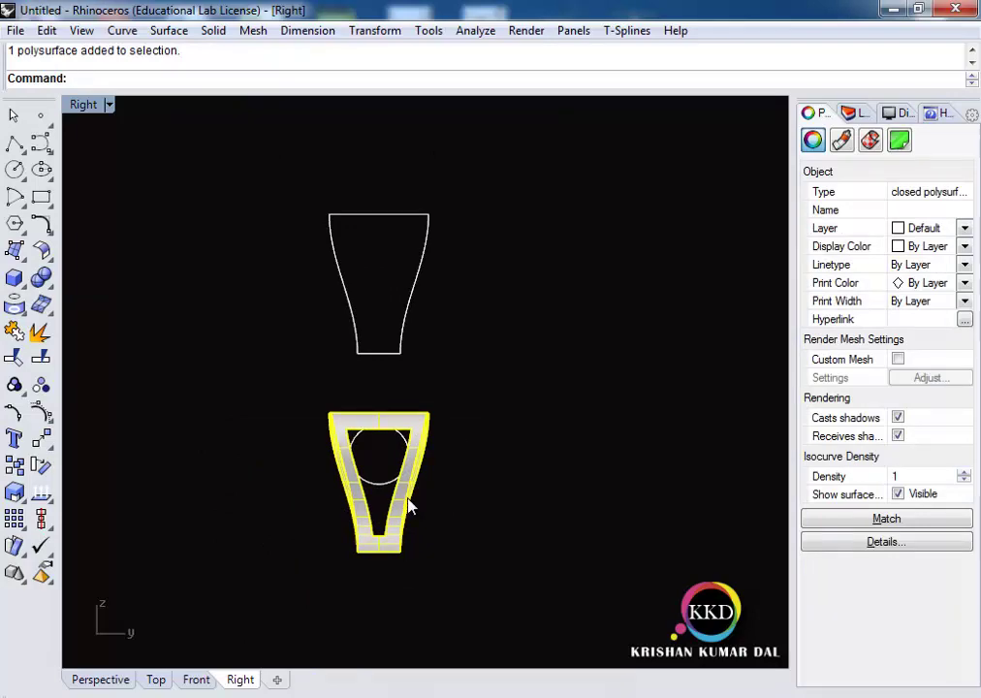
{"action": "type", "text": "Scale1D"}
{"action": "left_click", "coordinate": [132, 111]}
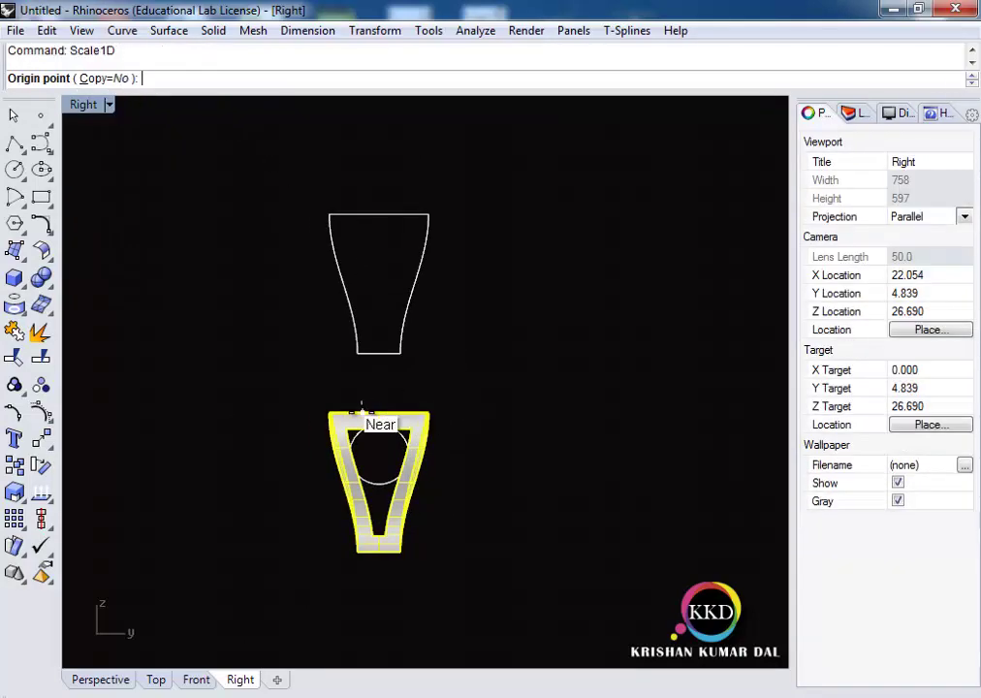
{"action": "left_click", "coordinate": [379, 414]}
{"action": "left_click", "coordinate": [446, 391]}
{"action": "scroll", "coordinate": [446, 391], "scroll_direction": "up", "scroll_amount": 4}
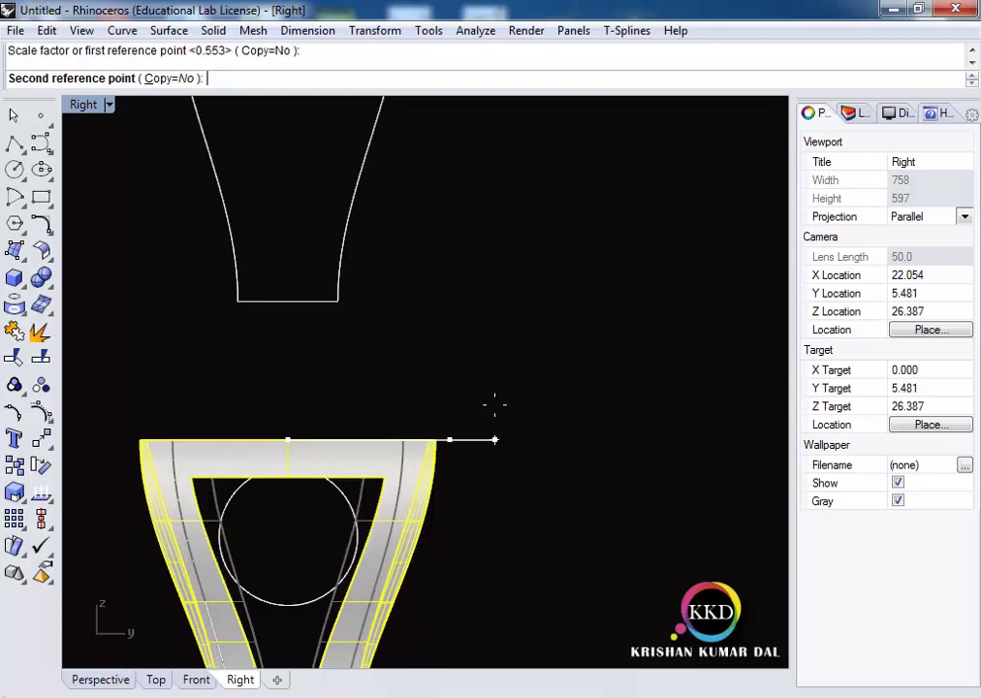
{"action": "left_click", "coordinate": [492, 403]}
{"action": "left_click_drag", "start_coordinate": [291, 607], "coordinate": [291, 624]}
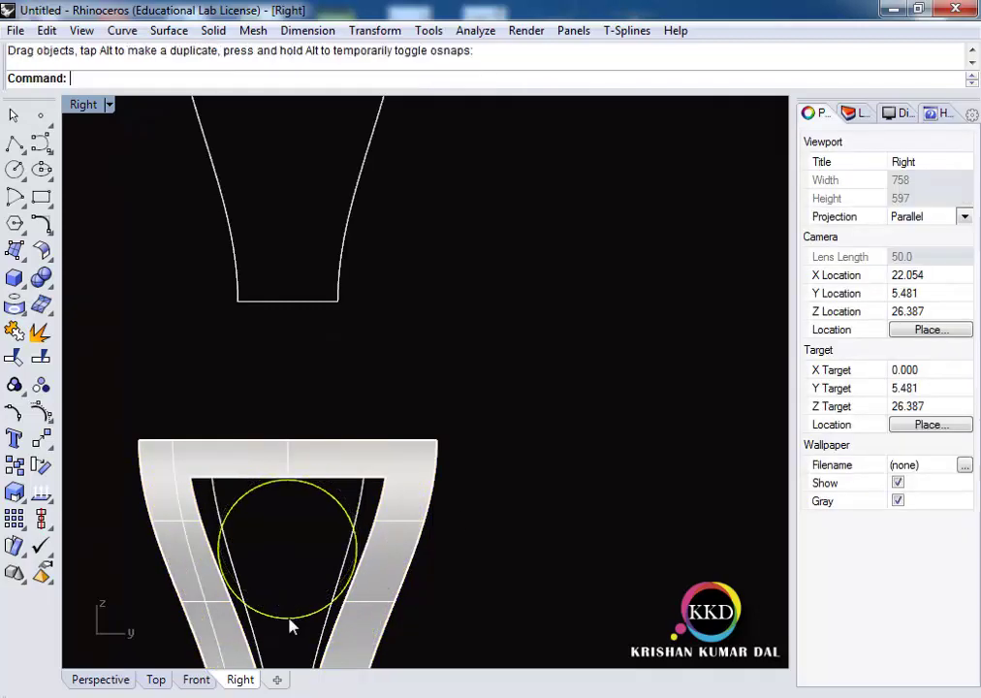
Delete the frame solid, restore it, then delete the inner closed curve
{"action": "scroll", "coordinate": [291, 623], "scroll_direction": "down", "scroll_amount": 5}
{"action": "left_click", "coordinate": [344, 536]}
{"action": "key", "text": "Delete"}
{"action": "key", "text": "ctrl+z"}
{"action": "left_click", "coordinate": [340, 536]}
{"action": "key", "text": "Delete"}
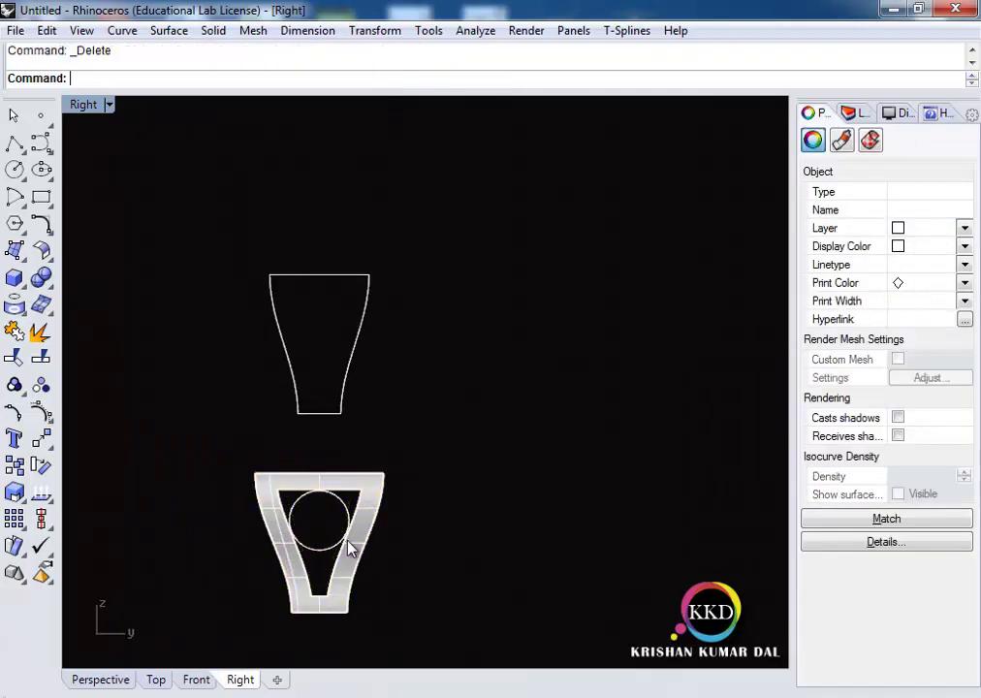
Restore the four-viewport layout, orbit the perspective, and undo the last move
{"action": "double_click", "coordinate": [83, 104]}
{"action": "mouse_move", "coordinate": [562, 270]}
{"action": "right_mouse_down"}
{"action": "mouse_move", "coordinate": [489, 190]}
{"action": "mouse_move", "coordinate": [555, 191]}
{"action": "mouse_move", "coordinate": [440, 171]}
{"action": "mouse_move", "coordinate": [614, 255]}
{"action": "right_mouse_up"}
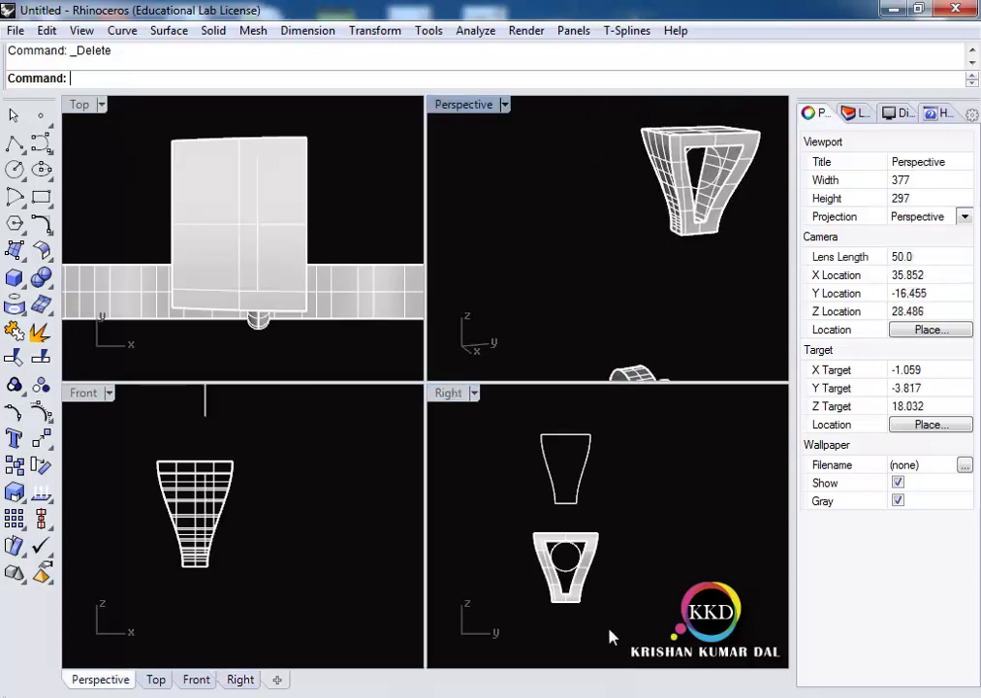
{"action": "scroll", "coordinate": [221, 562], "scroll_direction": "down", "scroll_amount": 3}
{"action": "key", "text": "ctrl+z"}
Undo the cut-out and extrude the tapered outline to both sides as a solid
{"action": "key", "text": "ctrl+z"}
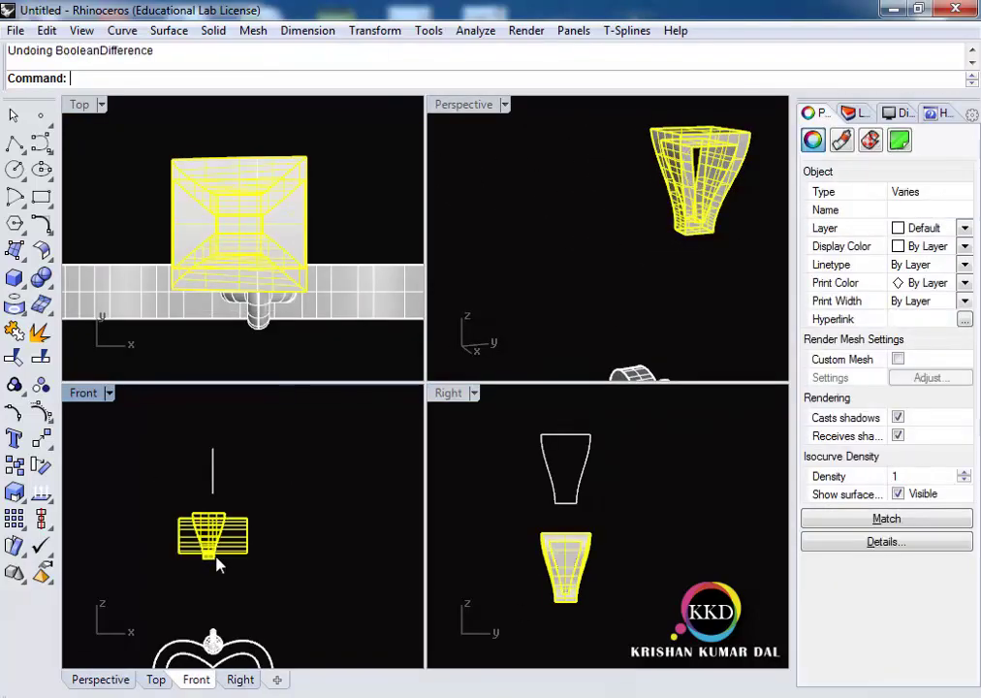
{"action": "key", "text": "ctrl+z"}
{"action": "key", "text": "ctrl+z"}
{"action": "key", "text": "ctrl+z"}
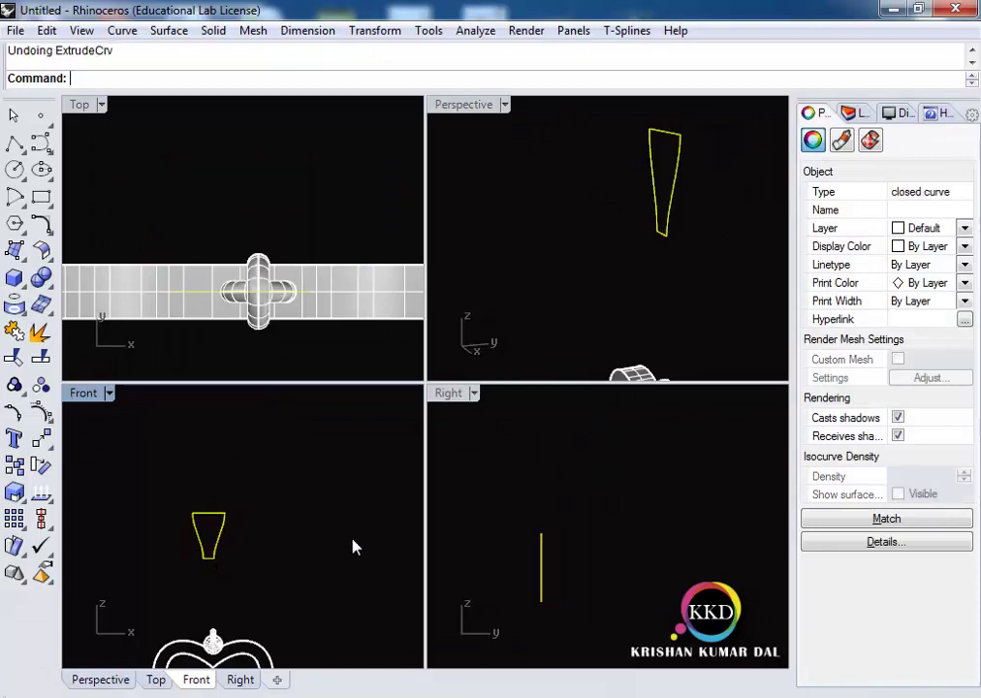
{"action": "left_click", "coordinate": [213, 30]}
{"action": "left_click", "coordinate": [382, 289]}
{"action": "type", "text": "b"}
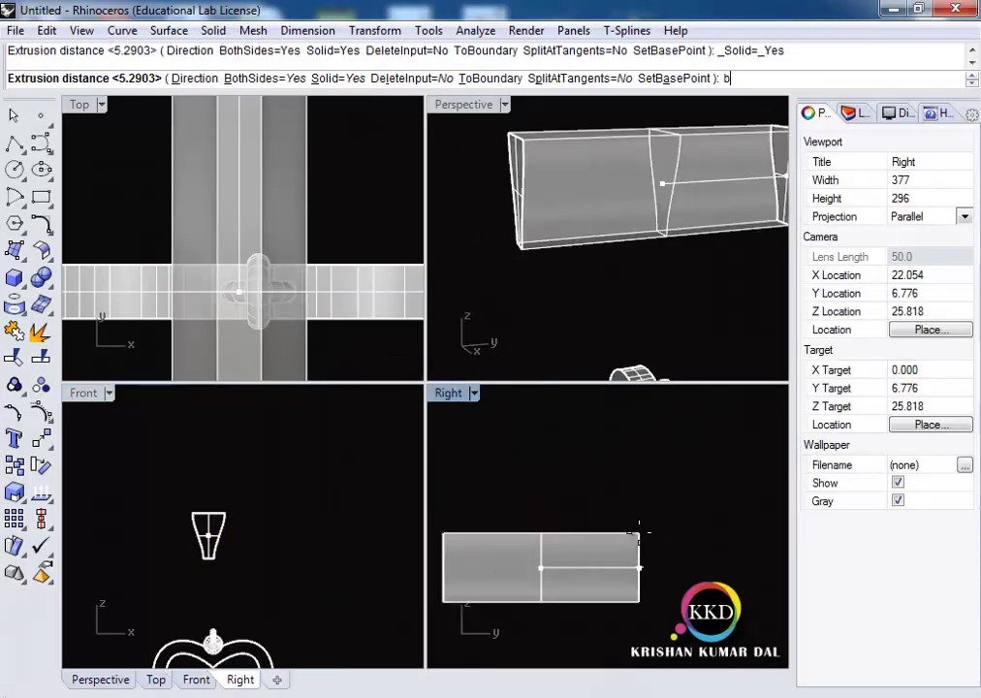
{"action": "key", "text": "Return"}
{"action": "key", "text": "Return"}
{"action": "scroll", "coordinate": [223, 596], "scroll_direction": "up", "scroll_amount": 3}
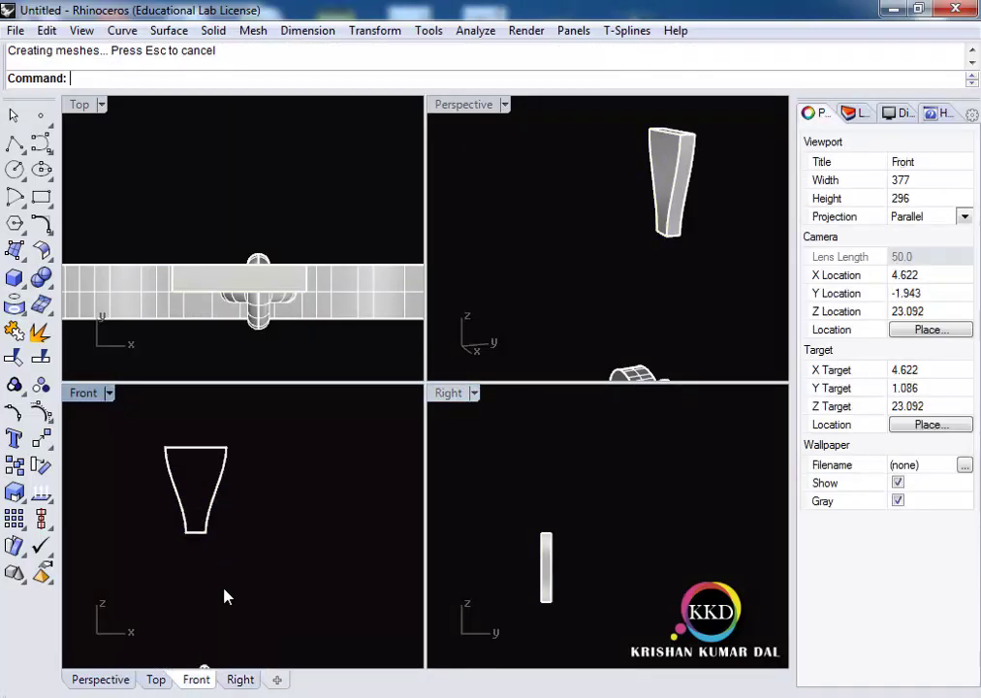
{"action": "double_click", "coordinate": [485, 107]}
{"action": "type", "text": "FilletEdge"}
Fillet several block edges at radius 0.2, inspect the result, then undo it
{"action": "key", "text": "Return"}
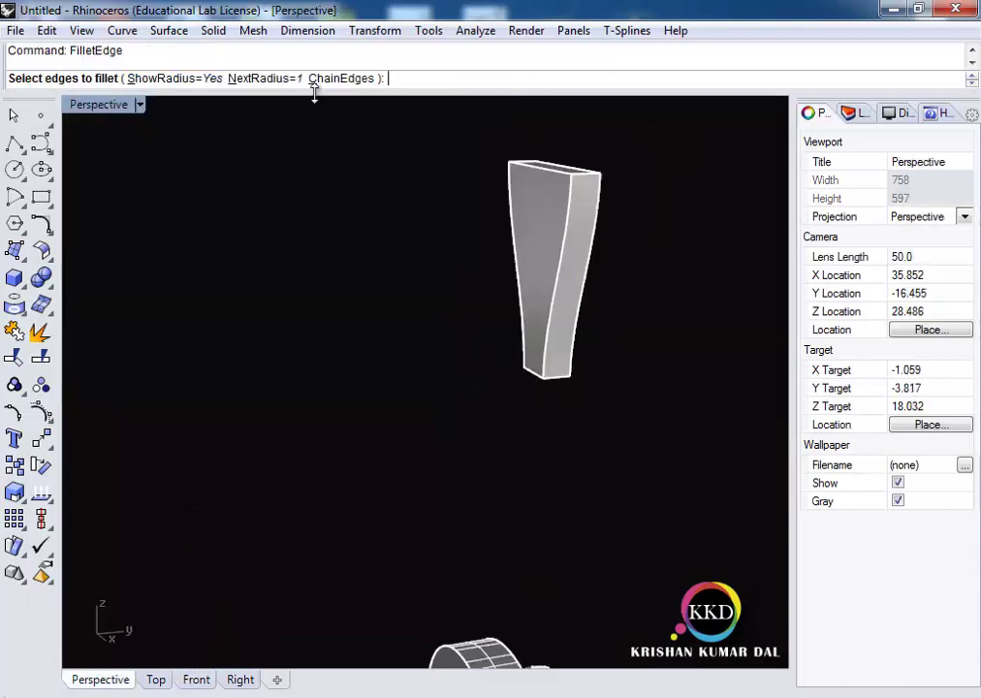
{"action": "left_click", "coordinate": [257, 78]}
{"action": "type", "text": "0.2"}
{"action": "key", "text": "Return"}
{"action": "left_click", "coordinate": [516, 206]}
{"action": "left_click", "coordinate": [587, 219]}
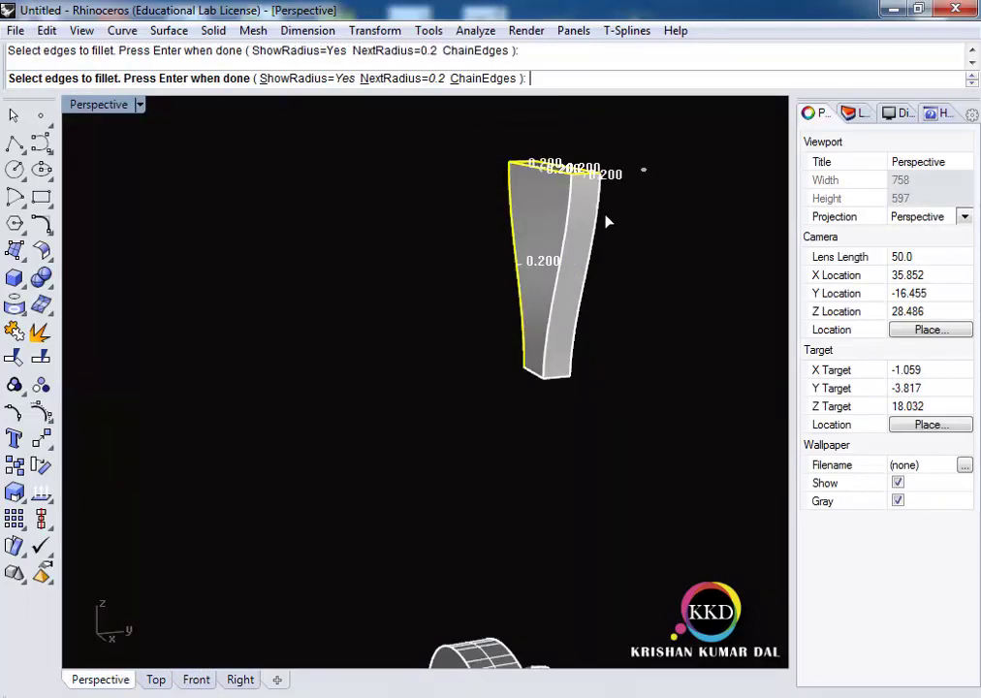
{"action": "key", "text": "Return"}
{"action": "right_click_drag", "start_coordinate": [398, 298], "coordinate": [501, 228]}
{"action": "key", "text": "ctrl+z"}
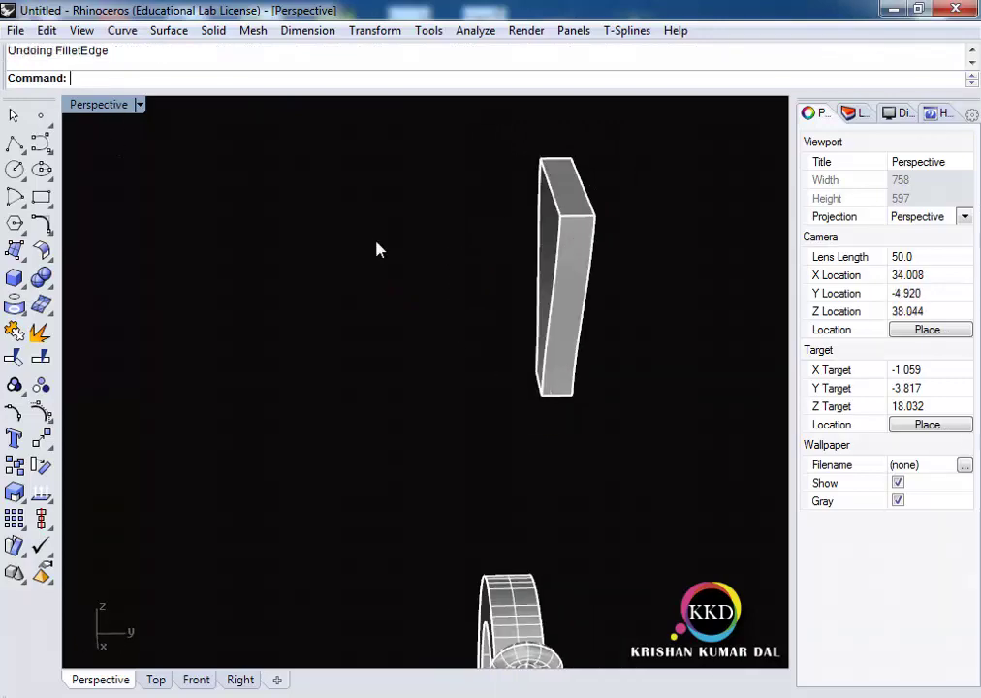
Fillet all the block's edges at 0.2 and return to the four-view layout
{"action": "key", "text": "Return"}
{"action": "right_click_drag", "start_coordinate": [377, 247], "coordinate": [570, 132]}
{"action": "left_click_drag", "start_coordinate": [519, 226], "coordinate": [515, 223]}
{"action": "key", "text": "Return"}
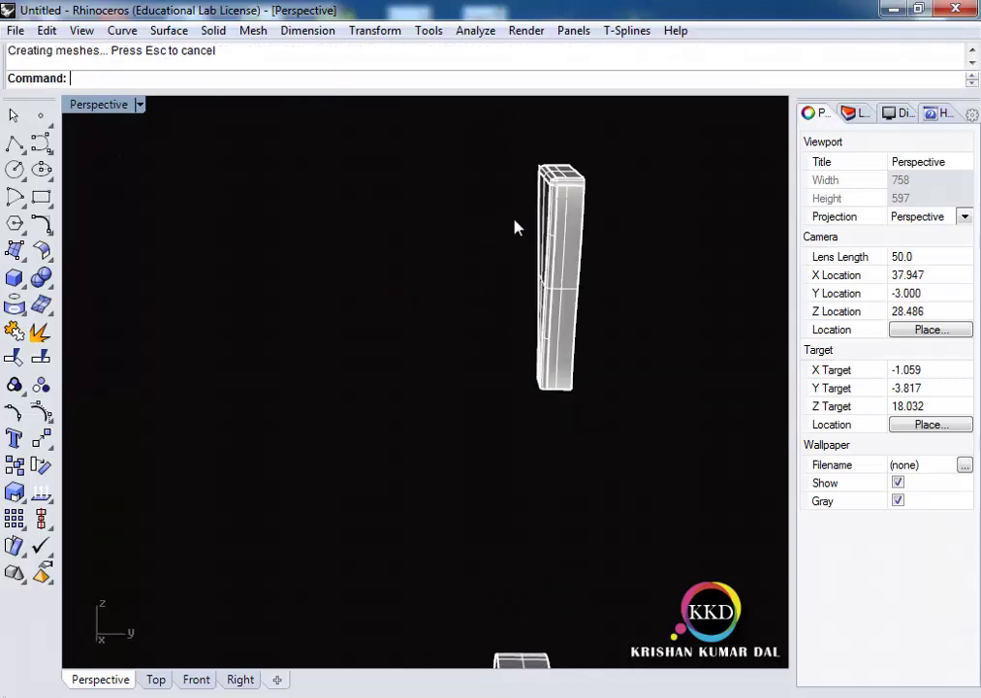
{"action": "mouse_move", "coordinate": [515, 222]}
{"action": "right_mouse_down"}
{"action": "mouse_move", "coordinate": [440, 228]}
{"action": "mouse_move", "coordinate": [170, 116]}
{"action": "right_mouse_up"}
{"action": "double_click", "coordinate": [98, 103]}
Begin a control-point curve at the block's top in the Right view, then cancel it
{"action": "scroll", "coordinate": [175, 468], "scroll_direction": "up", "scroll_amount": 2}
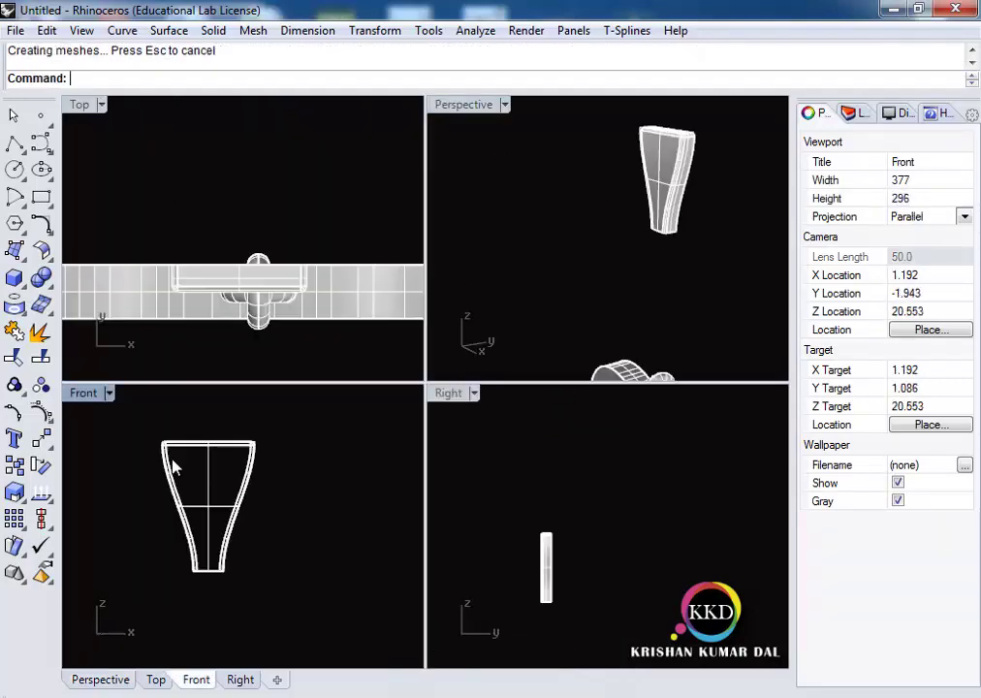
{"action": "left_click", "coordinate": [40, 143]}
{"action": "scroll", "coordinate": [519, 550], "scroll_direction": "up", "scroll_amount": 3}
{"action": "left_click", "coordinate": [532, 519]}
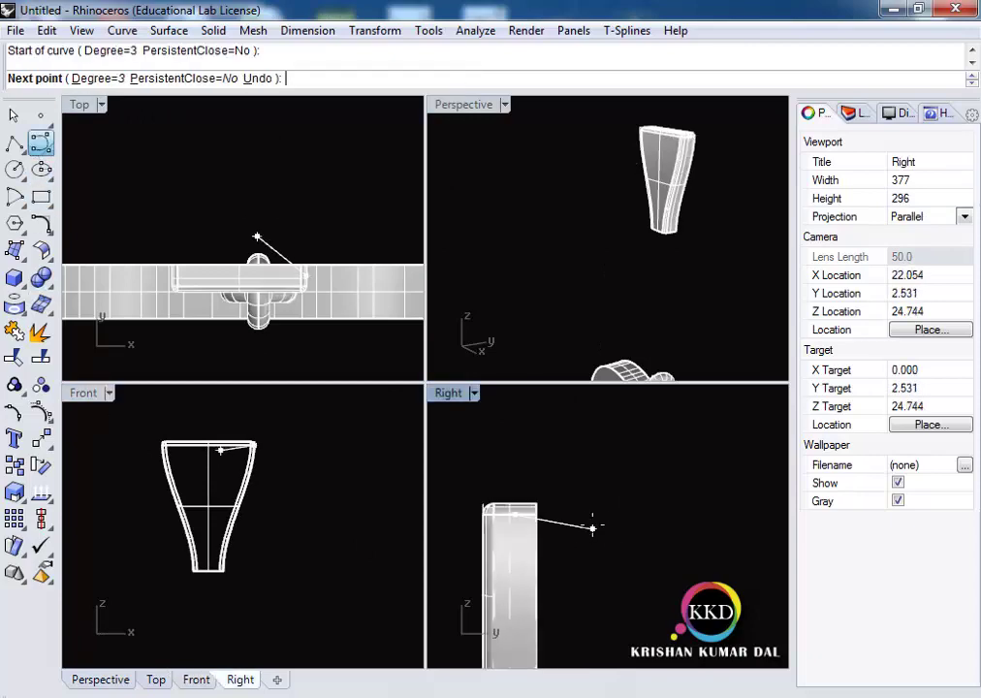
{"action": "left_click", "coordinate": [593, 514]}
{"action": "right_click_drag", "start_coordinate": [593, 514], "coordinate": [543, 407]}
{"action": "key", "text": "Escape"}
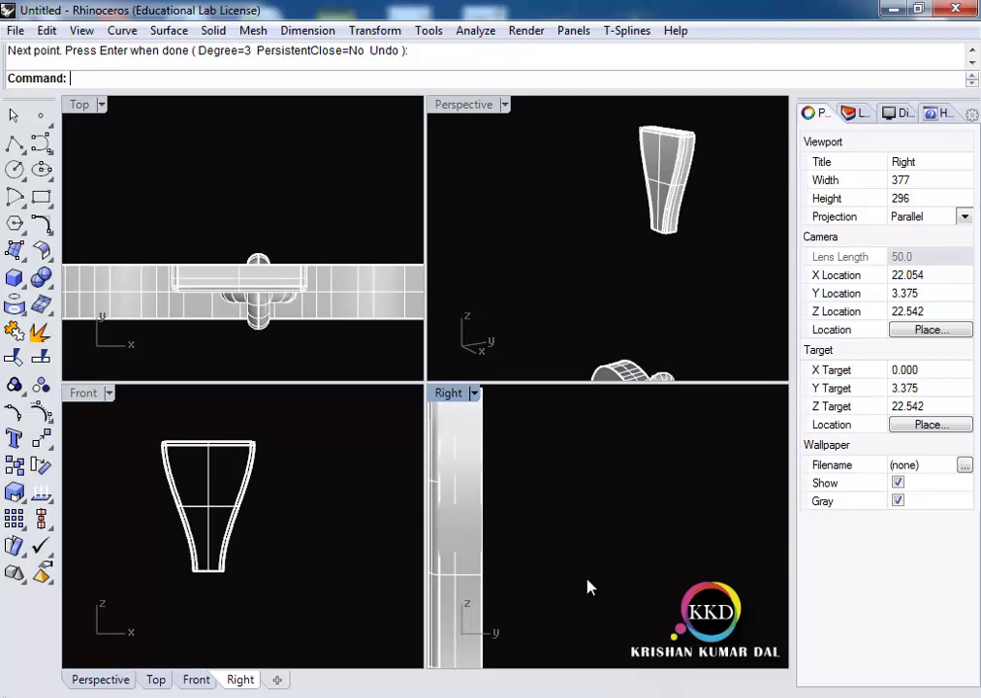
Try a curve through points beside the block, then cancel it
{"action": "left_click", "coordinate": [40, 143]}
{"action": "left_click", "coordinate": [73, 177]}
{"action": "left_click", "coordinate": [474, 419]}
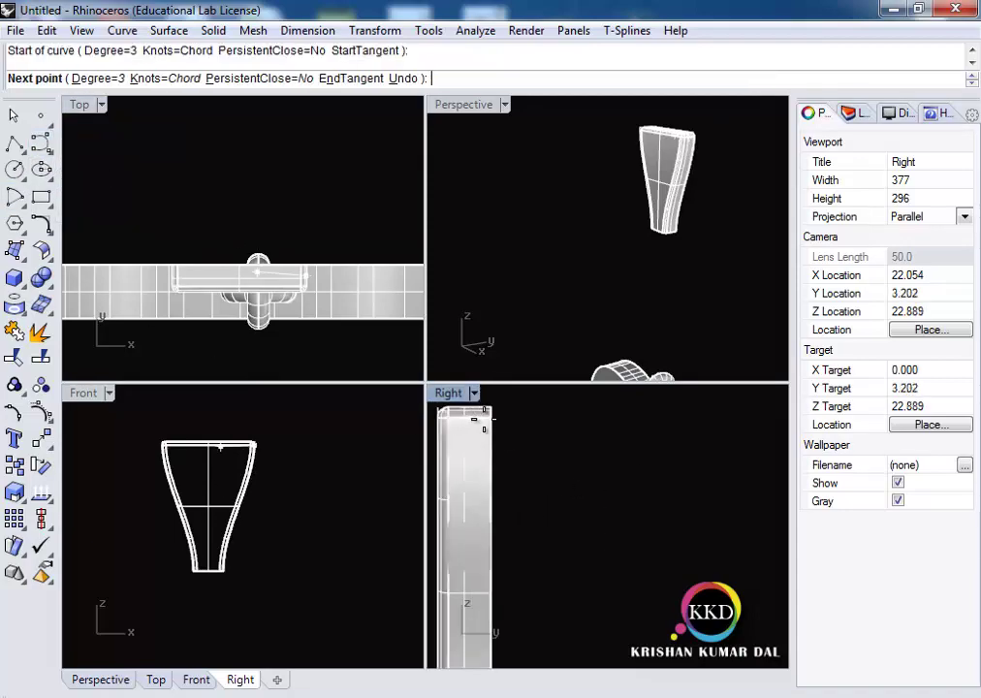
{"action": "right_click_drag", "start_coordinate": [484, 418], "coordinate": [526, 416]}
{"action": "left_click", "coordinate": [577, 438]}
{"action": "left_click", "coordinate": [588, 484]}
{"action": "key", "text": "Escape"}
Draw an interpolated curve from the block's bottom end up to its top
{"action": "key", "text": "Return"}
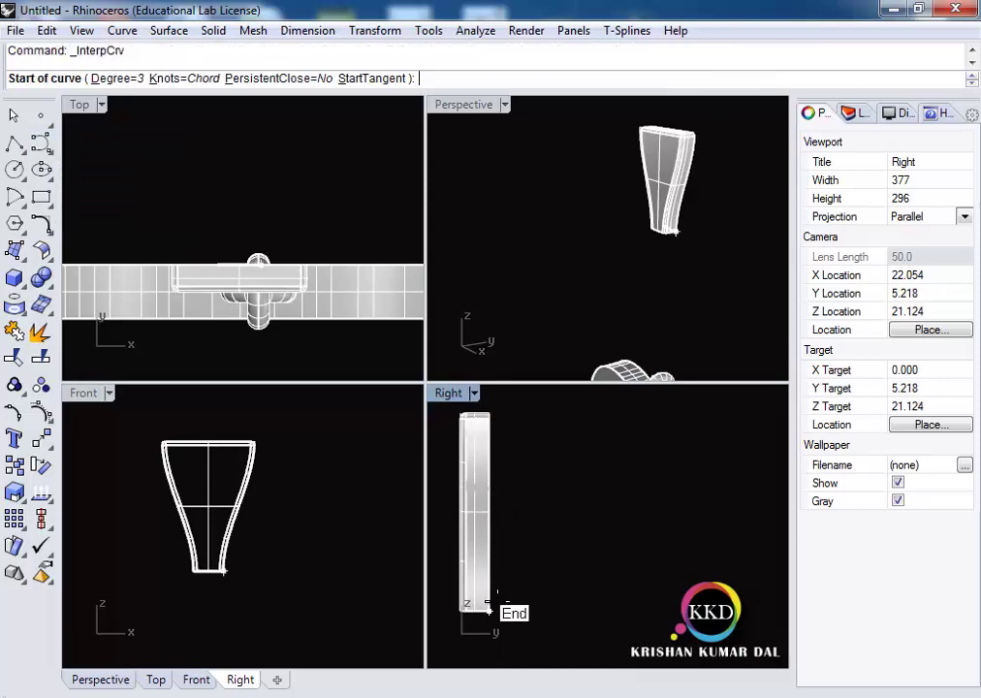
{"action": "left_click", "coordinate": [487, 608]}
{"action": "left_click", "coordinate": [538, 500]}
{"action": "left_click", "coordinate": [578, 414]}
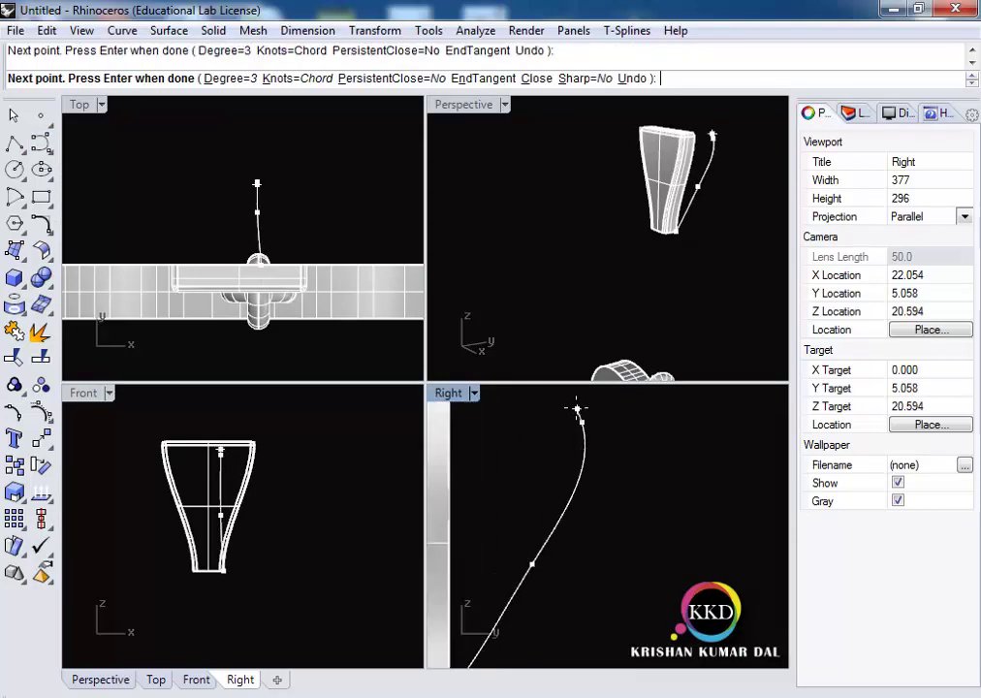
{"action": "right_click_drag", "start_coordinate": [577, 409], "coordinate": [645, 485]}
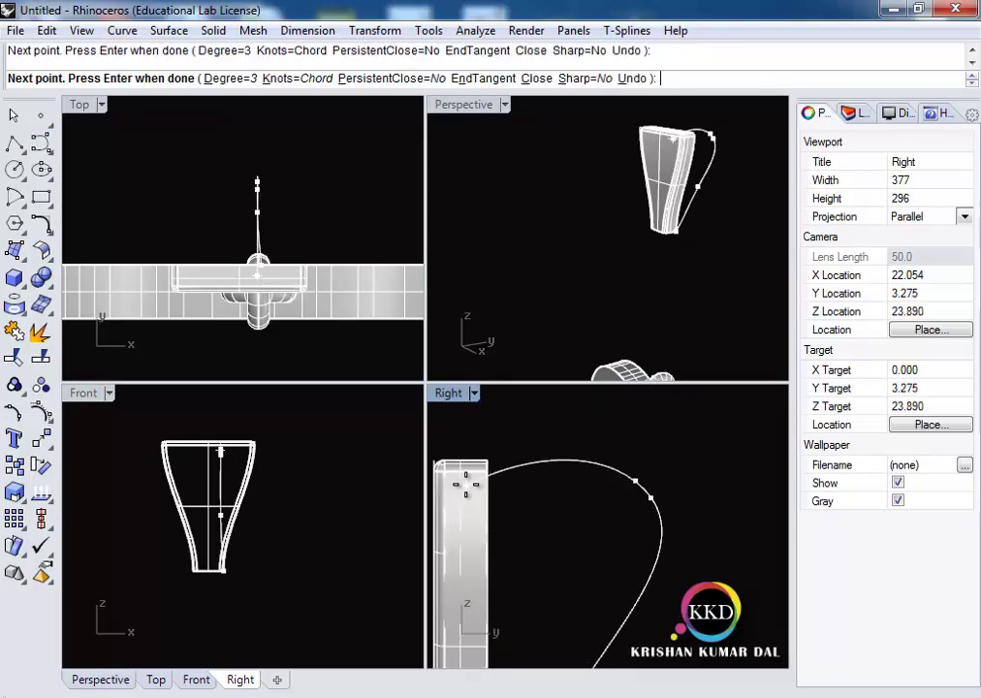
{"action": "key", "text": "Return"}
Enlarge the Right view and drag the curve's top, bulge and lower-middle control points
{"action": "left_click", "coordinate": [661, 528]}
{"action": "double_click", "coordinate": [448, 392]}
{"action": "key", "text": "F10"}
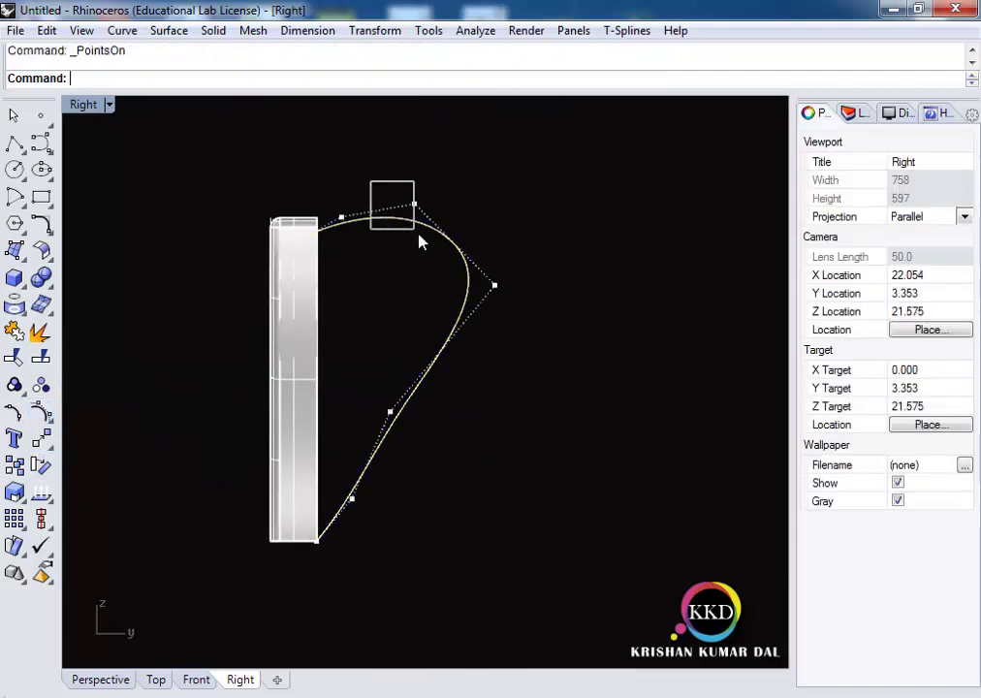
{"action": "left_click_drag", "start_coordinate": [415, 204], "coordinate": [572, 208]}
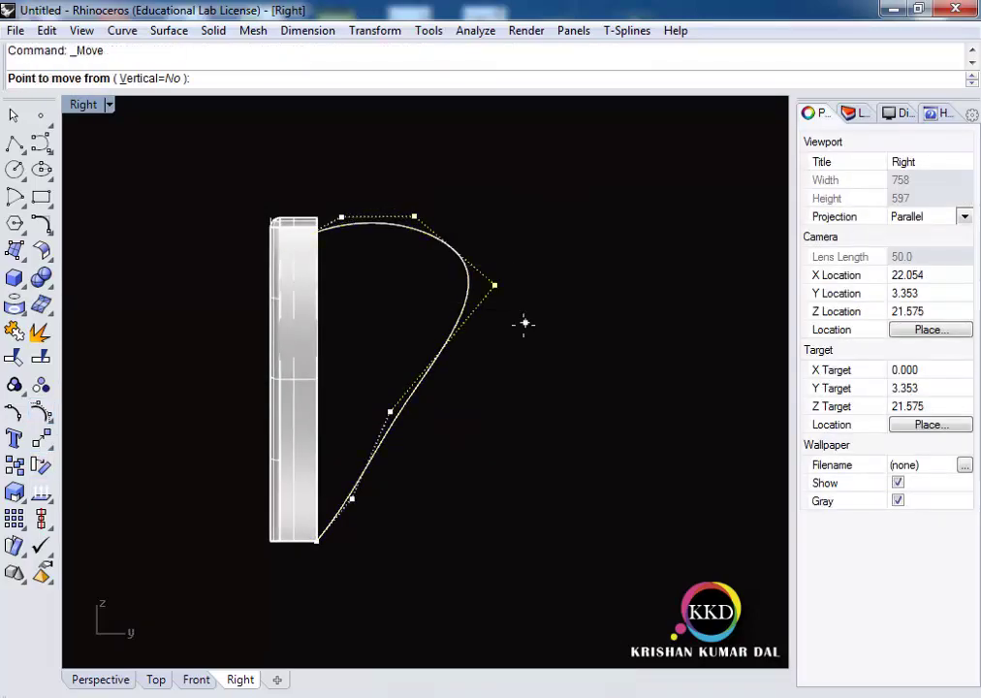
{"action": "left_click_drag", "start_coordinate": [494, 284], "coordinate": [494, 310]}
{"action": "left_click_drag", "start_coordinate": [390, 412], "coordinate": [414, 411]}
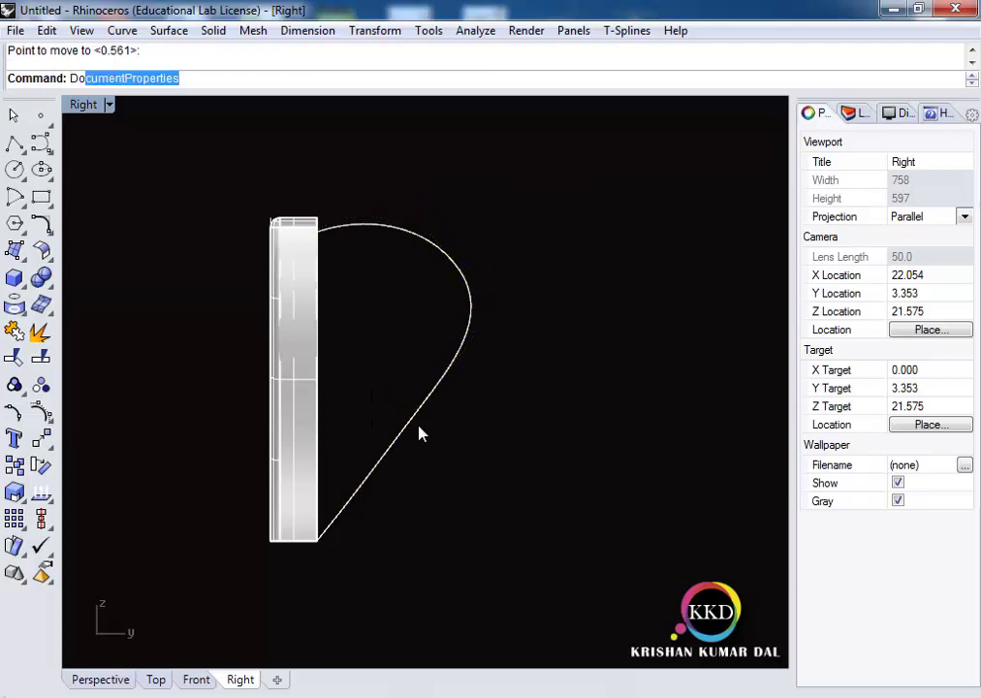
Measure a distance between two points with Dim, then cancel
{"action": "type", "text": "Dim"}
{"action": "key", "text": "Return"}
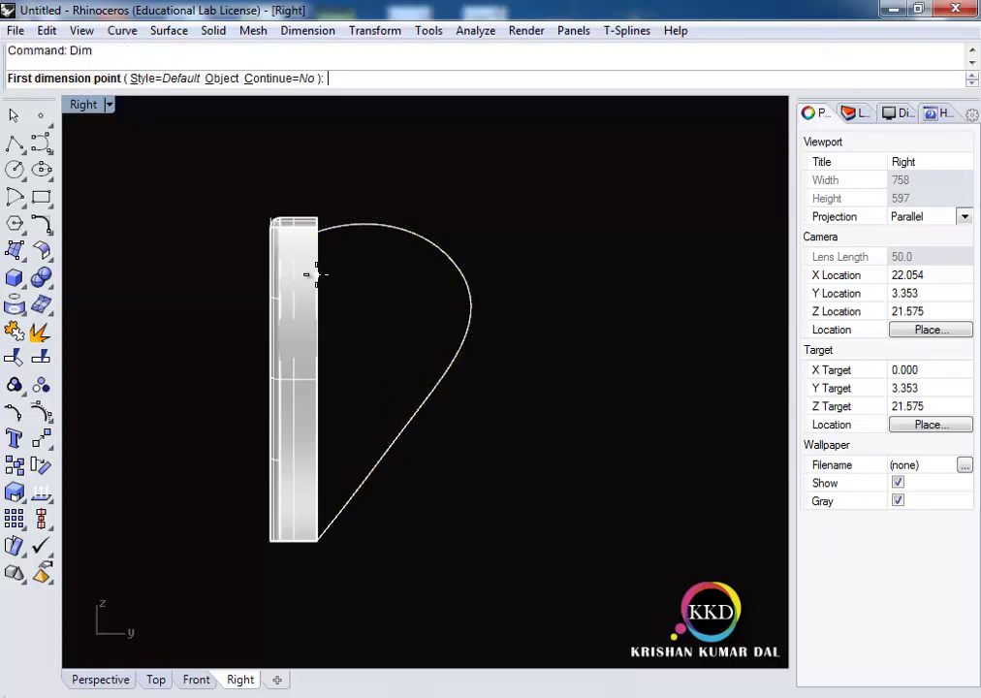
{"action": "left_click", "coordinate": [320, 276]}
{"action": "left_click", "coordinate": [472, 276]}
{"action": "key", "text": "Escape"}
Show the curve's control points and move one to a new position
{"action": "scroll", "coordinate": [444, 307], "scroll_direction": "down", "scroll_amount": 2}
{"action": "left_click", "coordinate": [445, 307]}
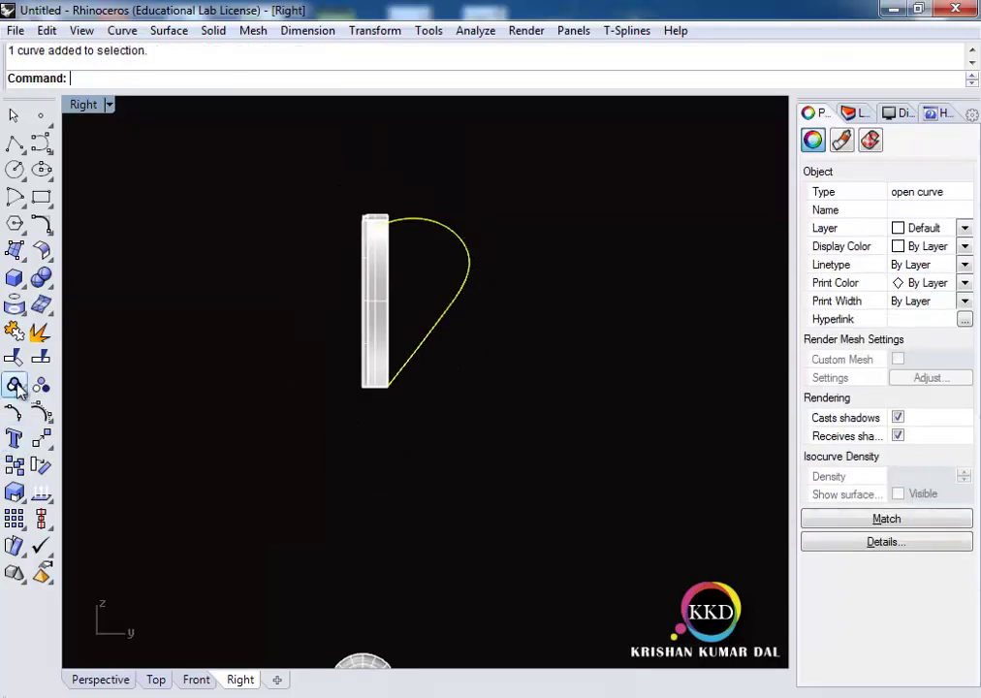
{"action": "left_click", "coordinate": [14, 385]}
{"action": "scroll", "coordinate": [520, 300], "scroll_direction": "up", "scroll_amount": 2}
{"action": "left_click", "coordinate": [515, 221]}
{"action": "left_click", "coordinate": [464, 187]}
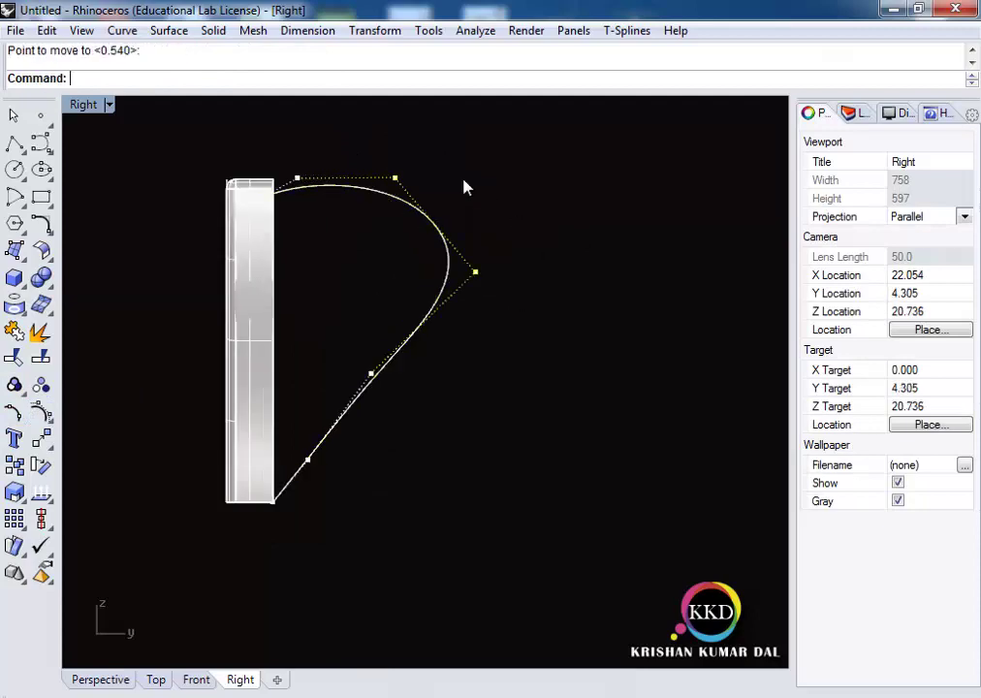
{"action": "right_click", "coordinate": [447, 185]}
{"action": "left_click", "coordinate": [447, 185]}
{"action": "left_click", "coordinate": [355, 376]}
Shift the lower-middle control point right and lower the upper control point
{"action": "left_click", "coordinate": [369, 374]}
{"action": "right_click", "coordinate": [369, 374]}
{"action": "left_click", "coordinate": [370, 373]}
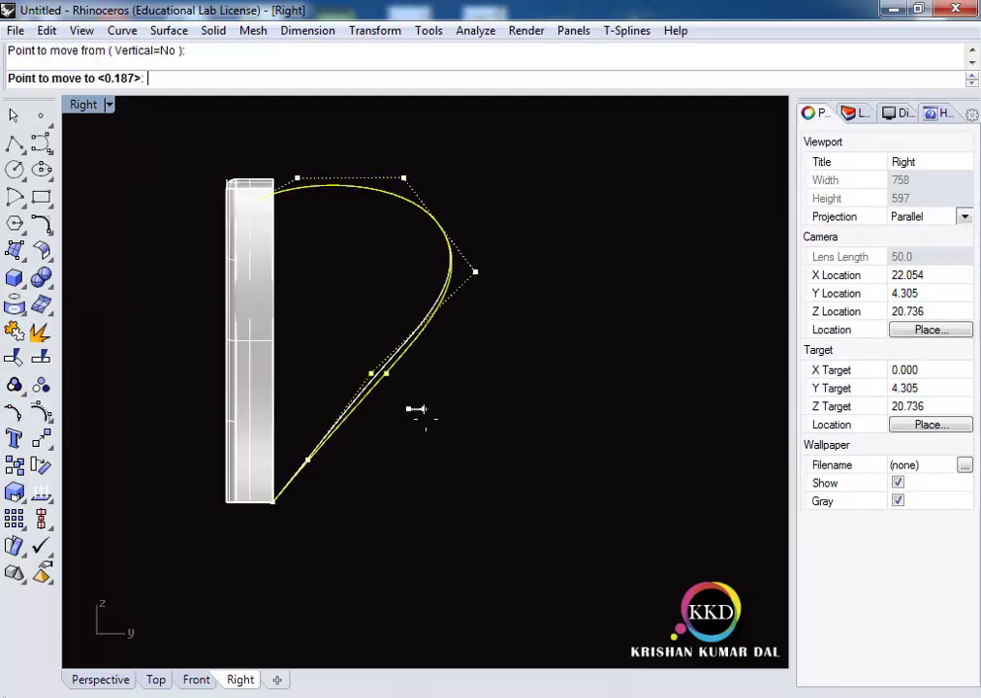
{"action": "left_click", "coordinate": [394, 424]}
{"action": "left_click", "coordinate": [452, 256]}
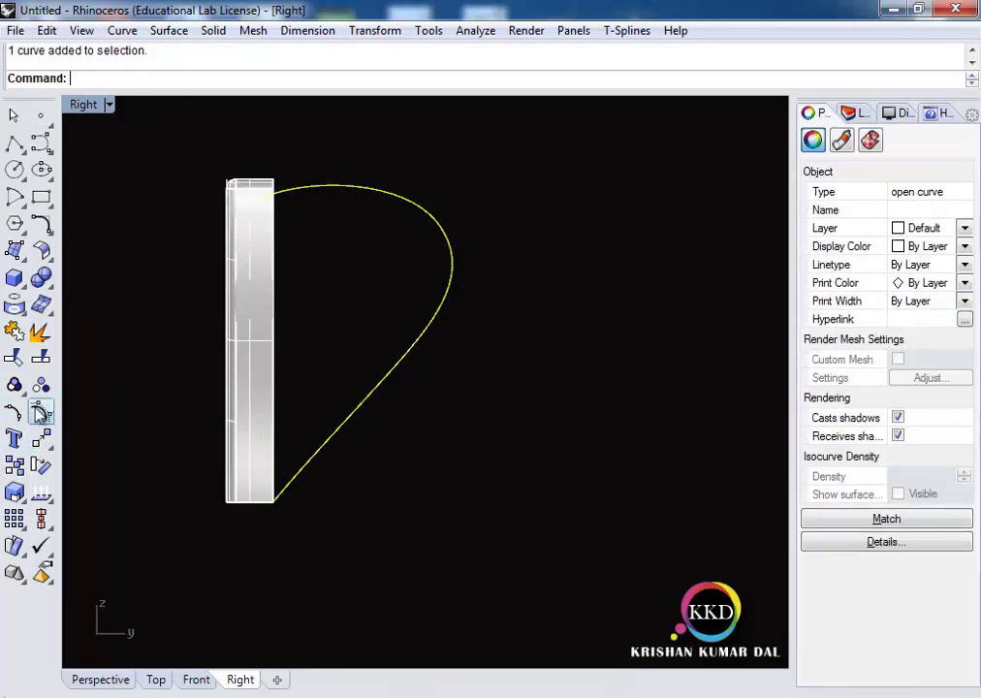
{"action": "key", "text": "F10"}
{"action": "scroll", "coordinate": [334, 153], "scroll_direction": "up", "scroll_amount": 2}
{"action": "left_click", "coordinate": [353, 165]}
{"action": "right_click", "coordinate": [518, 153]}
{"action": "left_click", "coordinate": [519, 153]}
{"action": "left_click", "coordinate": [518, 209]}
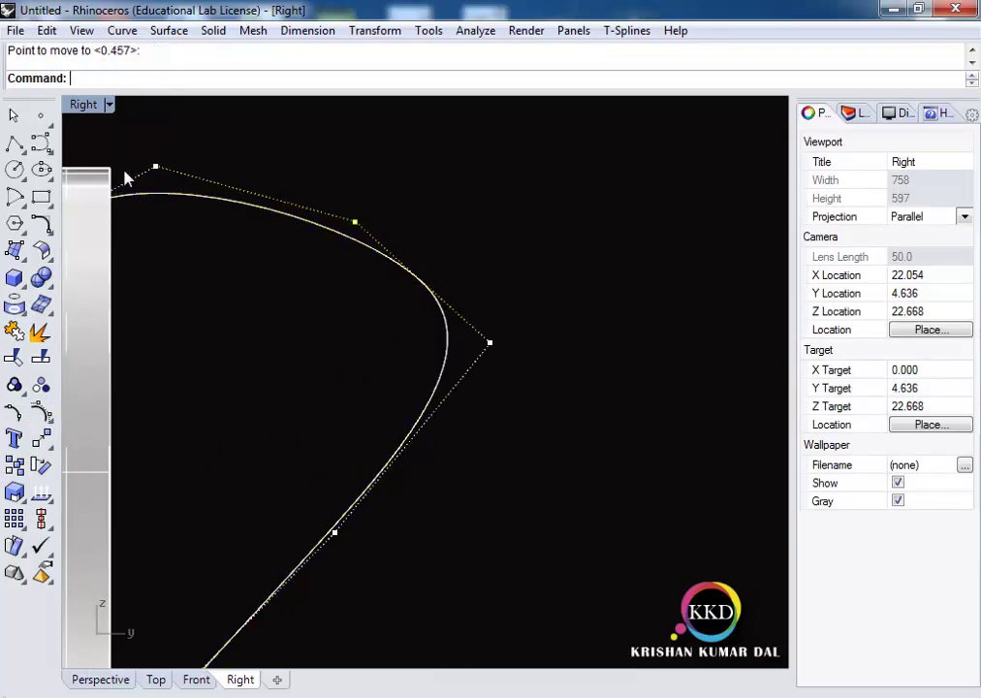
Drop the top-left control point level with the block top, then restore four views
{"action": "left_click", "coordinate": [155, 168]}
{"action": "right_click", "coordinate": [292, 124]}
{"action": "left_click", "coordinate": [291, 124]}
{"action": "left_click", "coordinate": [291, 163]}
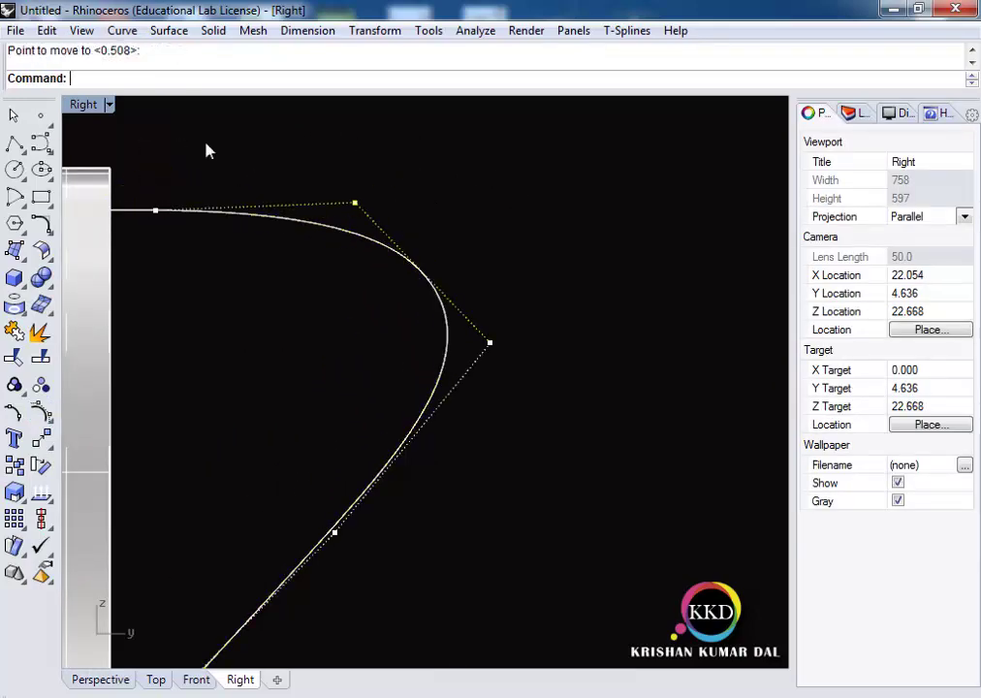
{"action": "double_click", "coordinate": [76, 108]}
{"action": "left_click", "coordinate": [220, 475]}
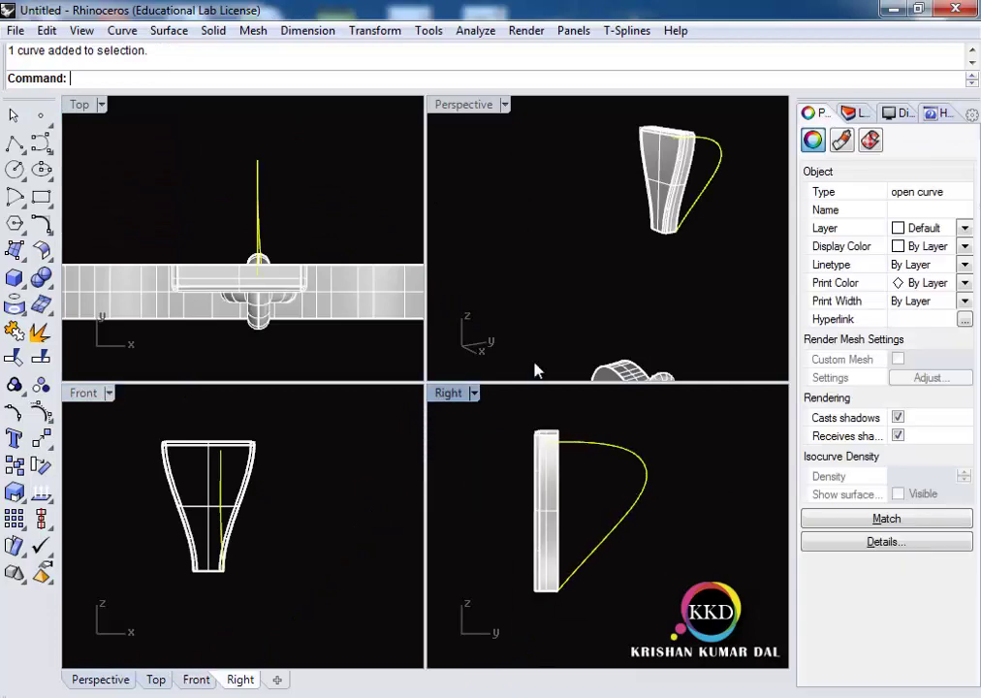
Raise the curve's bottom end point and a neighbouring control point, then hide points
{"action": "left_click", "coordinate": [42, 412]}
{"action": "left_click", "coordinate": [559, 588]}
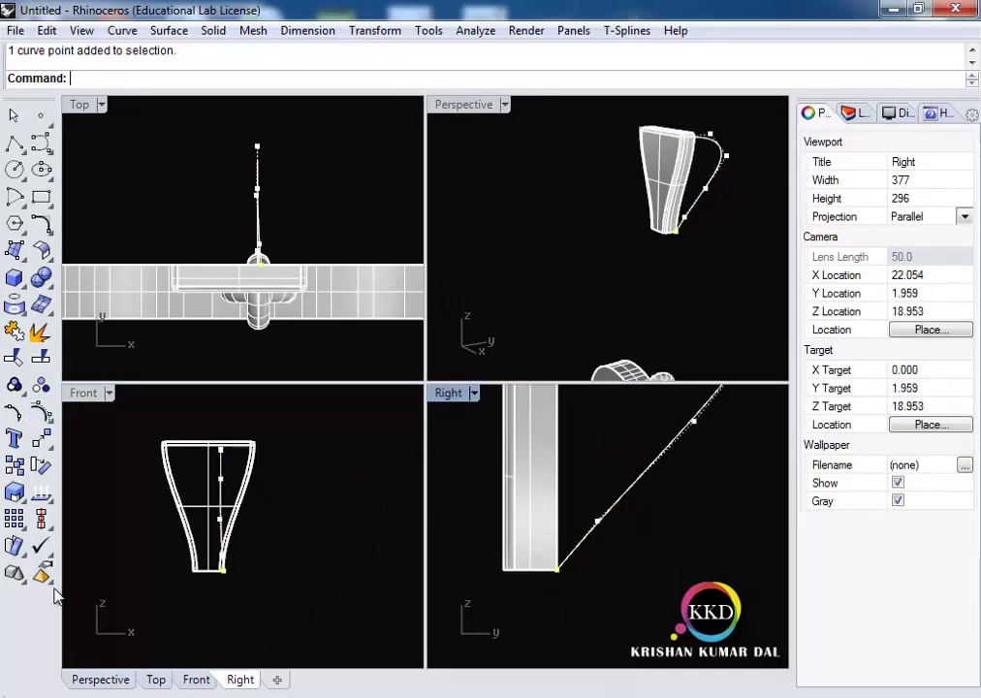
{"action": "left_click", "coordinate": [43, 444]}
{"action": "left_click", "coordinate": [560, 570]}
{"action": "left_click", "coordinate": [559, 514]}
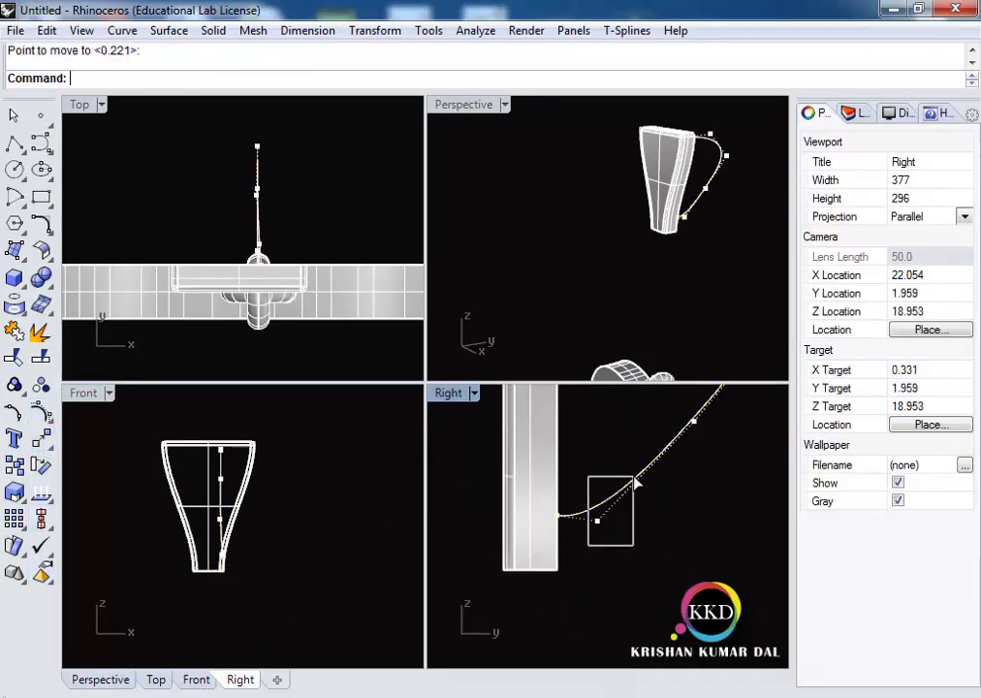
{"action": "right_click", "coordinate": [685, 536]}
{"action": "left_click", "coordinate": [641, 568]}
{"action": "left_click", "coordinate": [640, 544]}
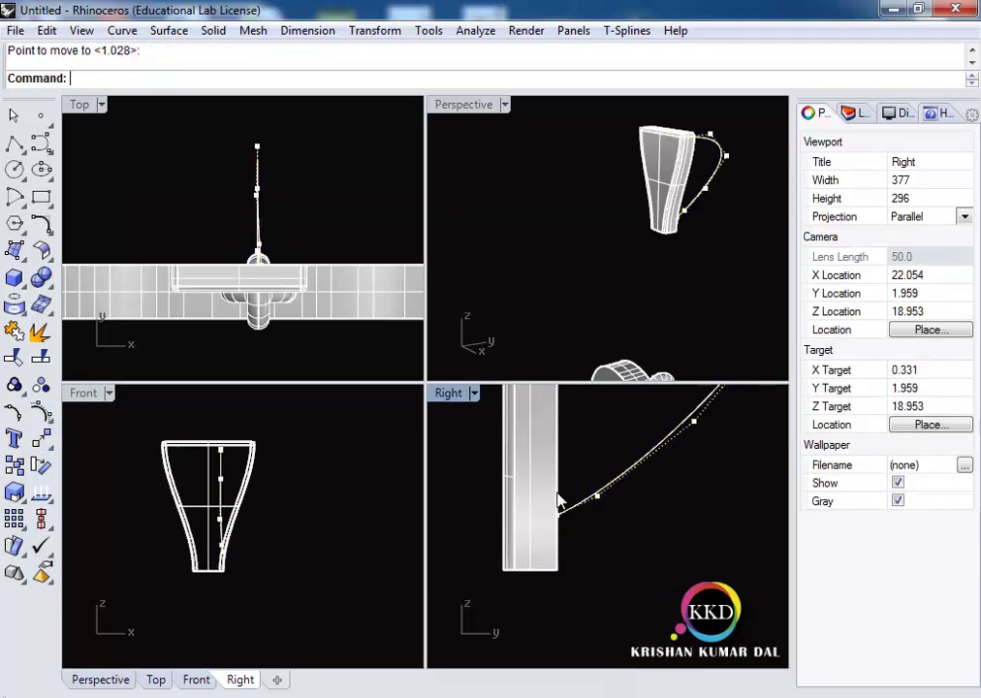
{"action": "left_click", "coordinate": [588, 494]}
{"action": "key", "text": "Escape"}
Project the loop curve to the CPlane, deleting the original input
{"action": "left_click", "coordinate": [220, 482]}
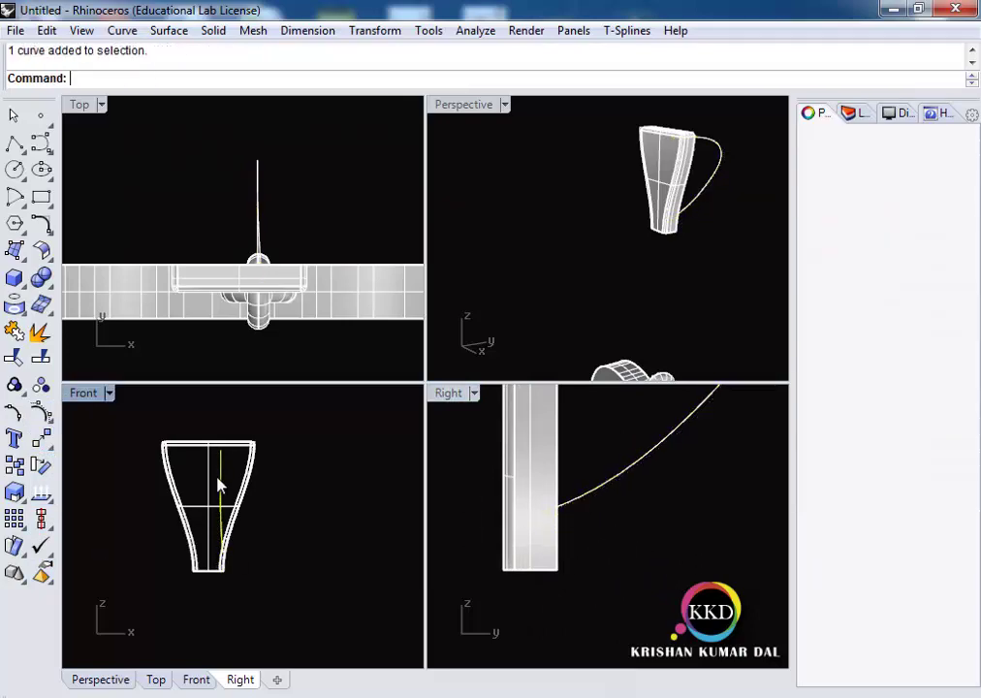
{"action": "left_click", "coordinate": [375, 30]}
{"action": "left_click", "coordinate": [405, 313]}
{"action": "left_click", "coordinate": [637, 485]}
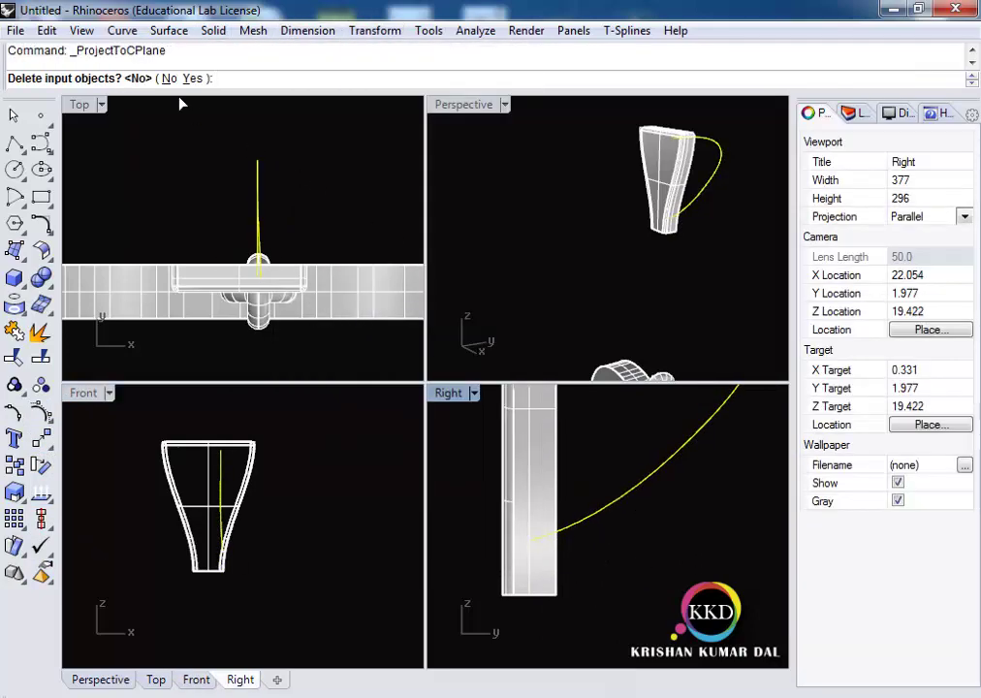
{"action": "left_click", "coordinate": [182, 50]}
Move the flattened curve to the block bail's centre
{"action": "scroll", "coordinate": [633, 554], "scroll_direction": "up", "scroll_amount": 2}
{"action": "scroll", "coordinate": [517, 573], "scroll_direction": "down", "scroll_amount": 2}
{"action": "scroll", "coordinate": [227, 556], "scroll_direction": "up", "scroll_amount": 4}
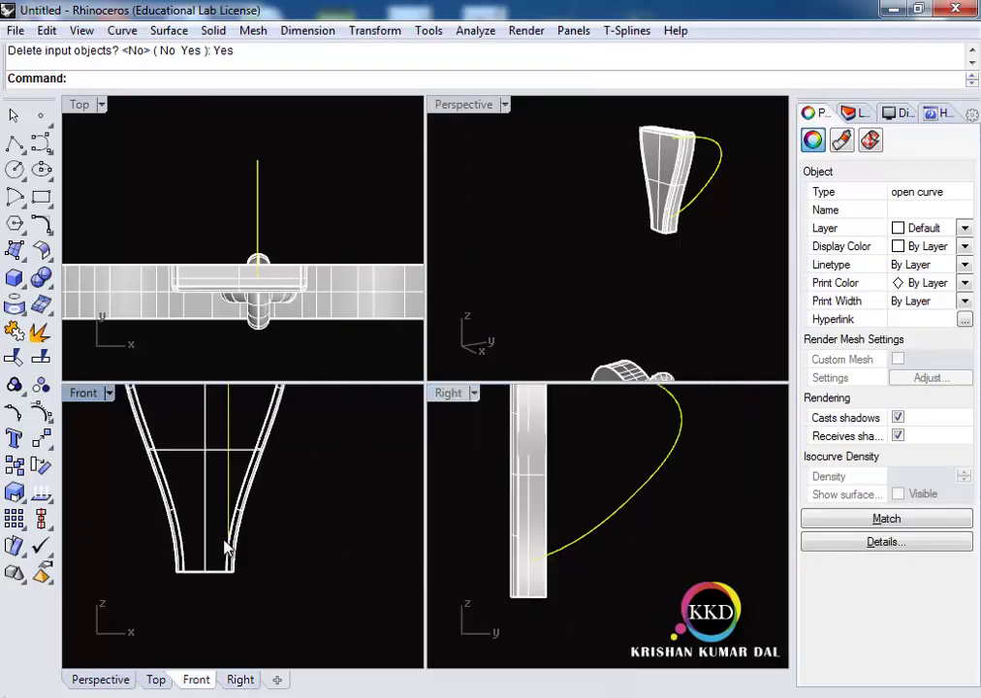
{"action": "left_click_drag", "start_coordinate": [228, 556], "coordinate": [209, 545]}
{"action": "scroll", "coordinate": [178, 544], "scroll_direction": "down", "scroll_amount": 3}
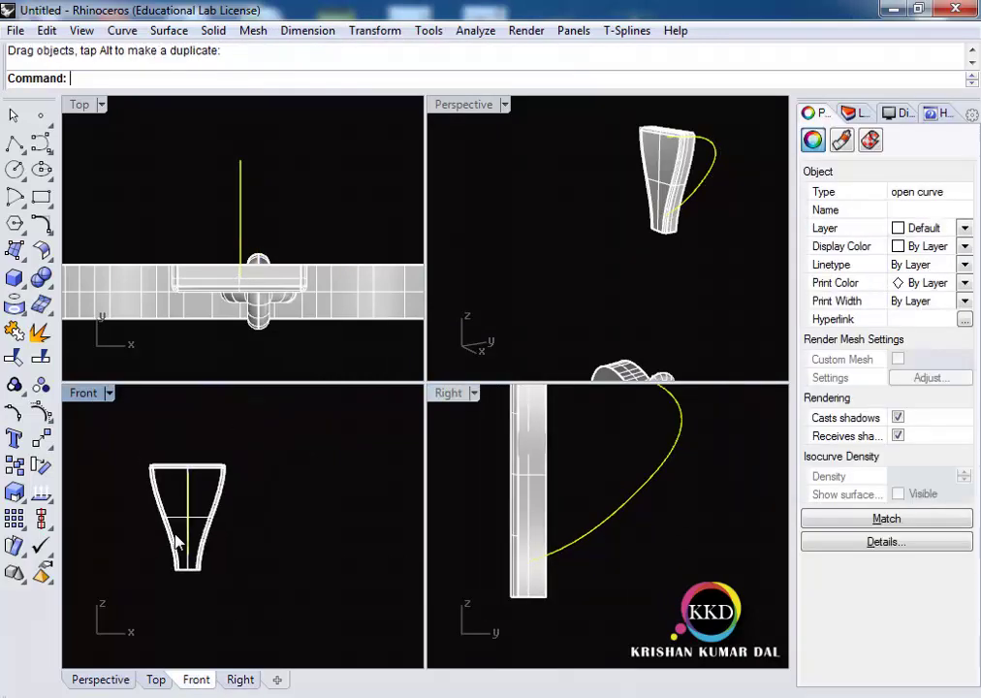
{"action": "type", "text": "Ro"}
Rotate a copy of the curve diagonally about the block's bottom and delete the upright original
{"action": "key", "text": "Return"}
{"action": "left_click", "coordinate": [187, 567]}
{"action": "scroll", "coordinate": [175, 446], "scroll_direction": "up", "scroll_amount": 2}
{"action": "left_click", "coordinate": [199, 446]}
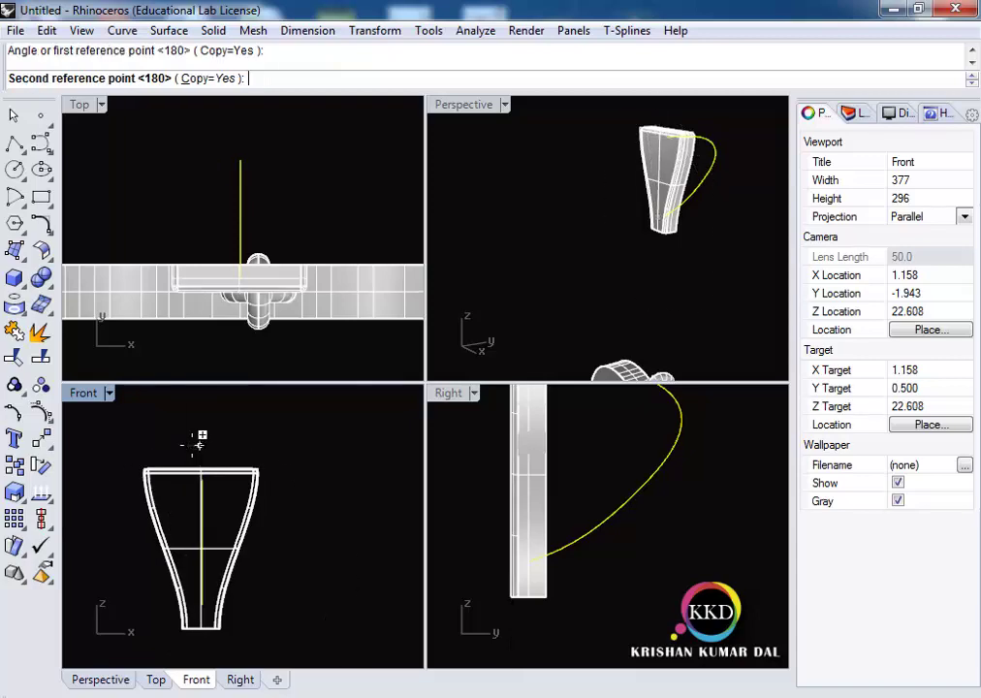
{"action": "left_click", "coordinate": [262, 462]}
{"action": "key", "text": "Delete"}
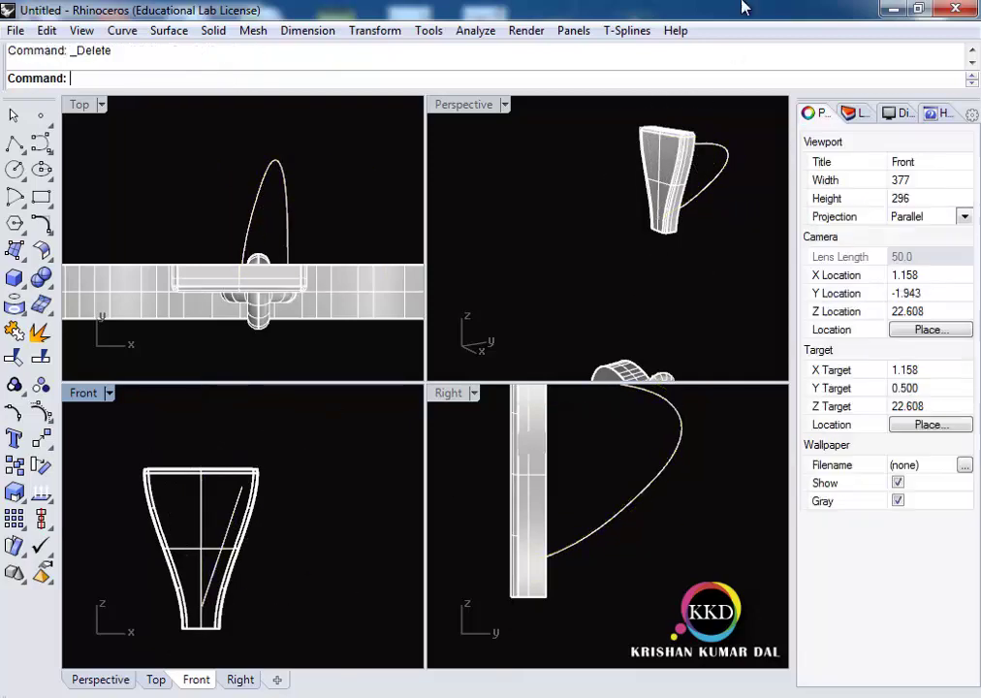
{"action": "right_click_drag", "start_coordinate": [599, 516], "coordinate": [557, 605]}
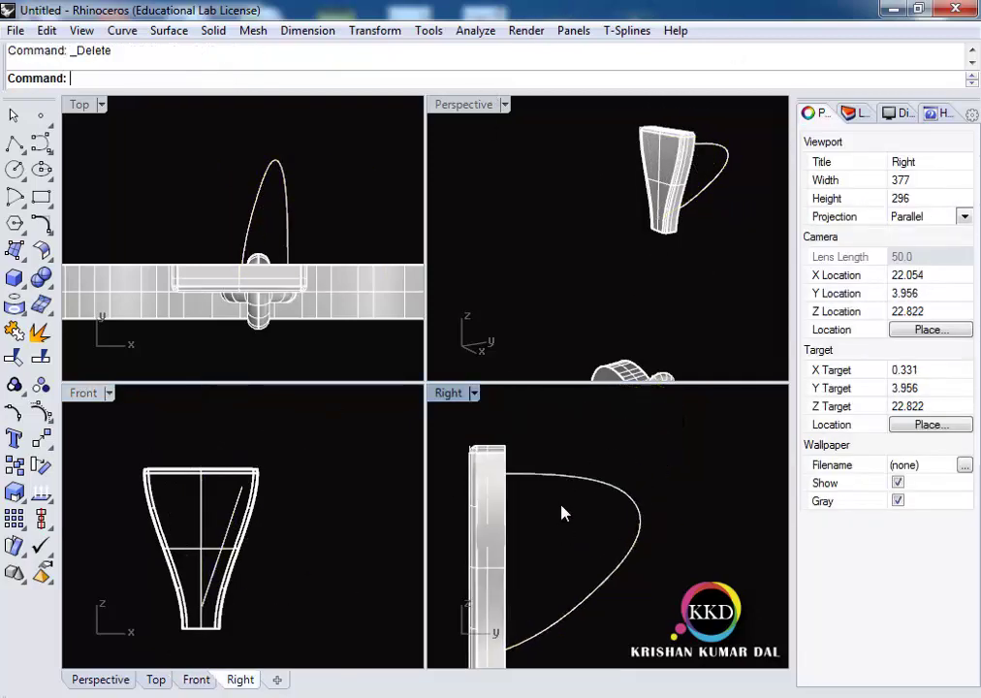
Draw a 0.8 square profile centred on the block bail's top corner
{"action": "left_click", "coordinate": [44, 201]}
{"action": "left_click", "coordinate": [96, 204]}
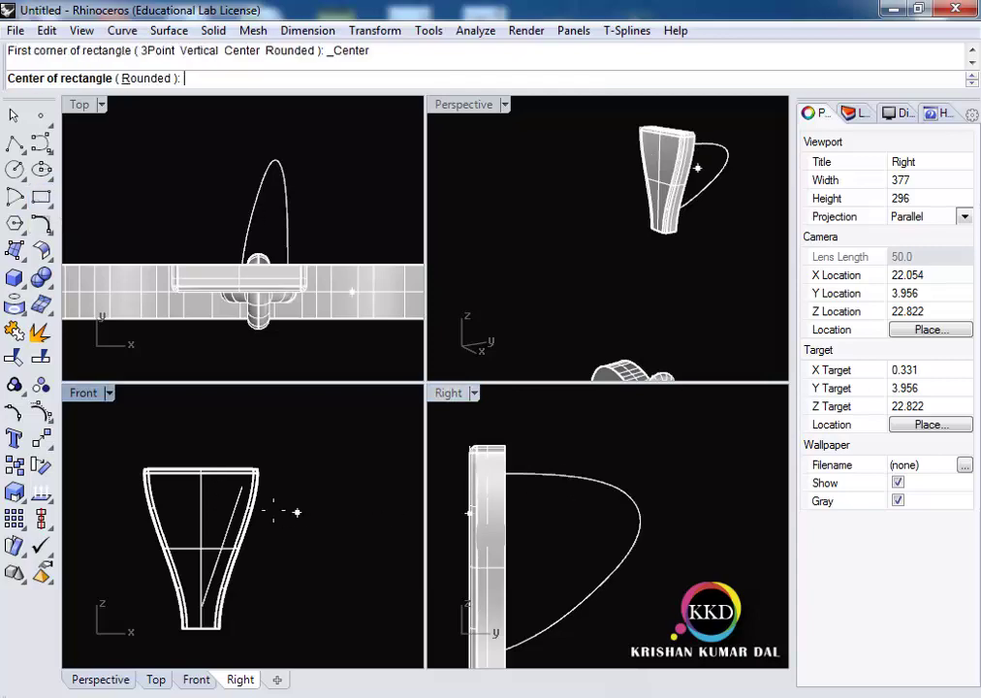
{"action": "scroll", "coordinate": [247, 453], "scroll_direction": "up", "scroll_amount": 3}
{"action": "left_click", "coordinate": [231, 448]}
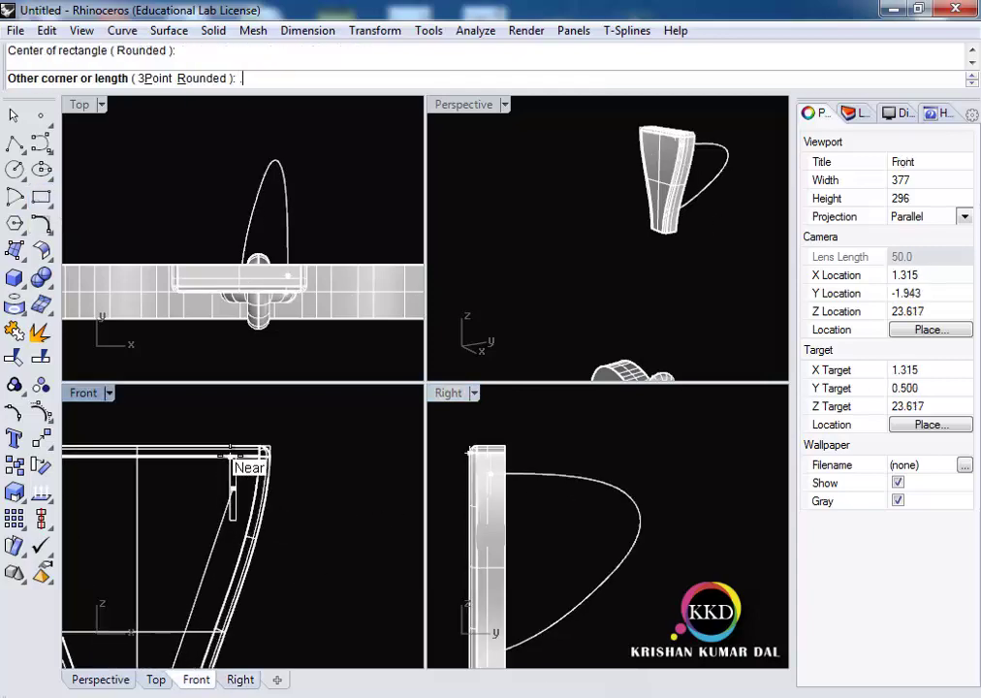
{"action": "type", "text": ".8"}
{"action": "key", "text": "Return"}
{"action": "key", "text": "Return"}
Sweep the square along the looped curve with Sweep1, then start mirroring the strap
{"action": "scroll", "coordinate": [234, 477], "scroll_direction": "down", "scroll_amount": 3}
{"action": "scroll", "coordinate": [265, 531], "scroll_direction": "down", "scroll_amount": 1}
{"action": "type", "text": "SW"}
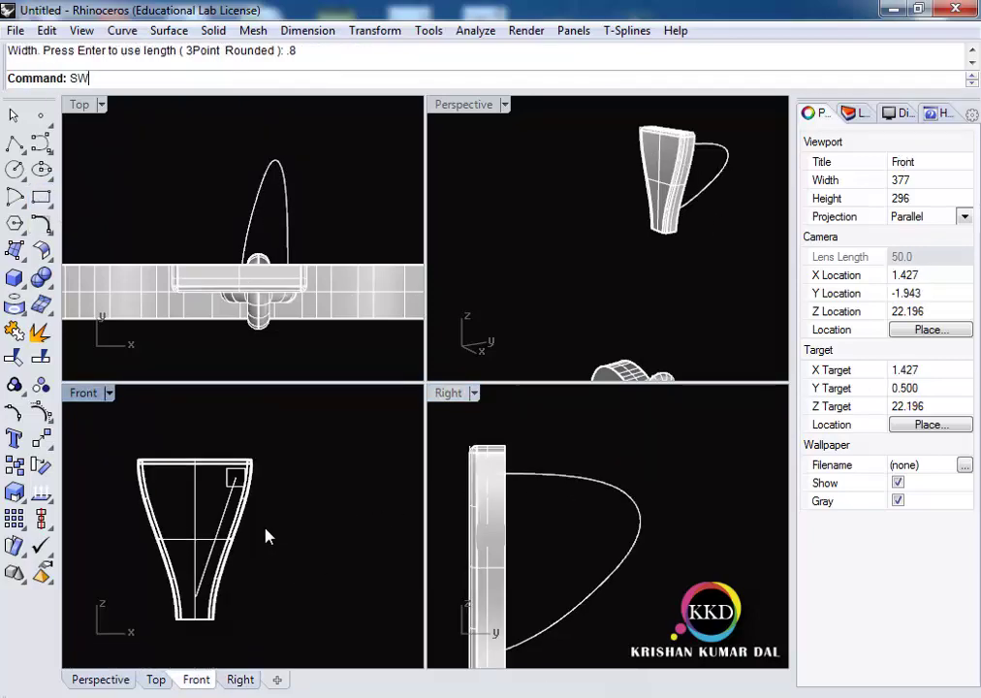
{"action": "type", "text": "eep2"}
{"action": "key", "text": "Return"}
{"action": "key", "text": "Return"}
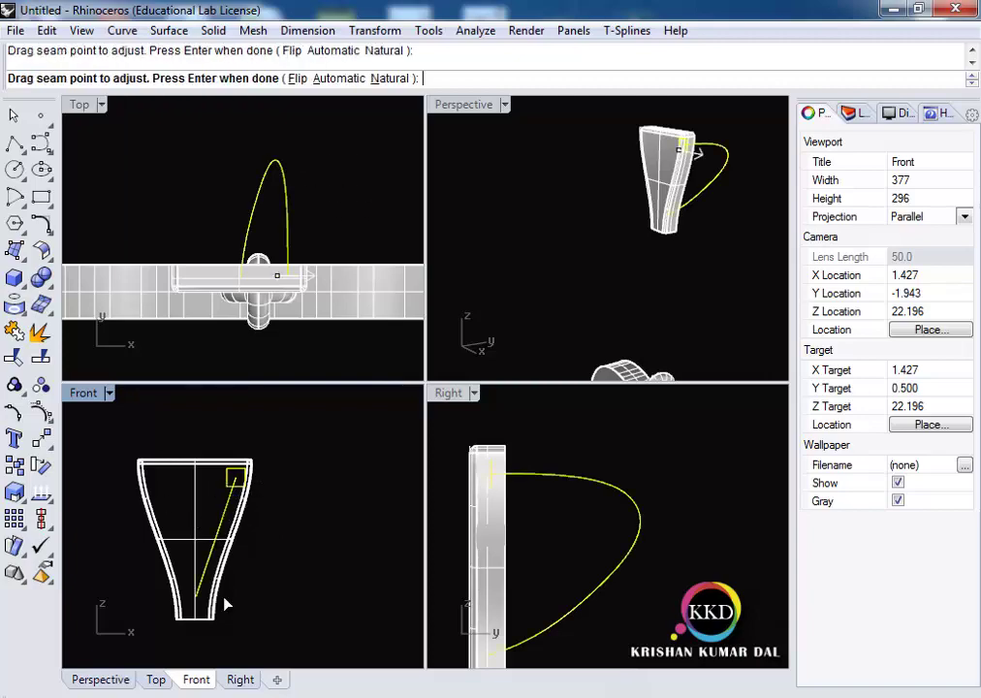
{"action": "key", "text": "Return"}
{"action": "key", "text": "Return"}
{"action": "right_click_drag", "start_coordinate": [537, 219], "coordinate": [766, 233]}
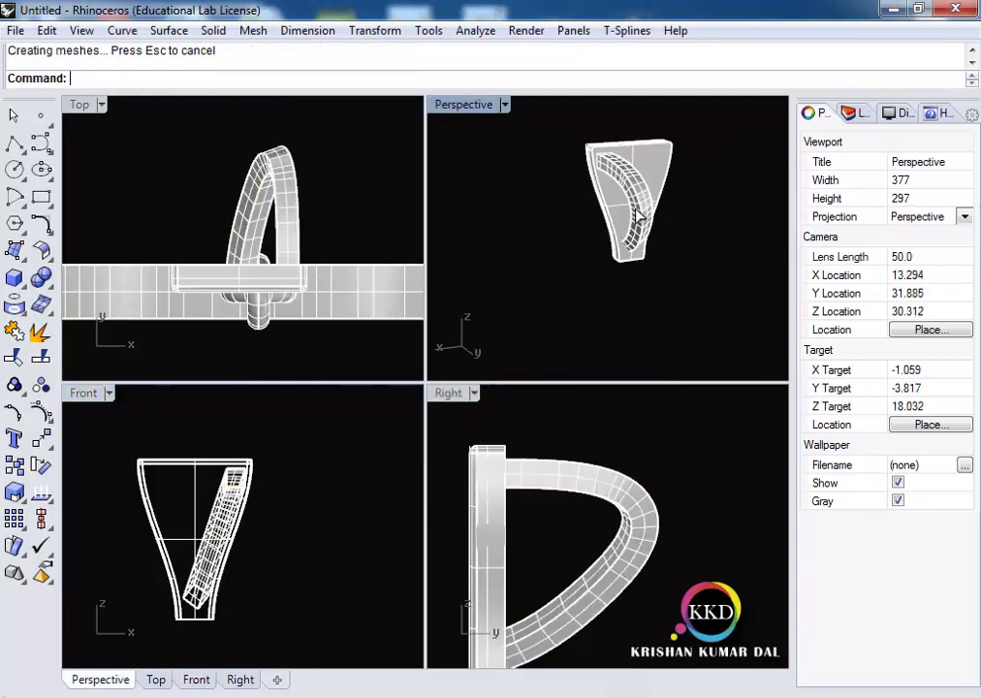
{"action": "left_click", "coordinate": [630, 194]}
{"action": "type", "text": "Mirror"}
{"action": "key", "text": "Return"}
{"action": "left_click", "coordinate": [239, 291]}
Complete the mirrored strap copy and cap both swept loops into solids
{"action": "left_click", "coordinate": [238, 370]}
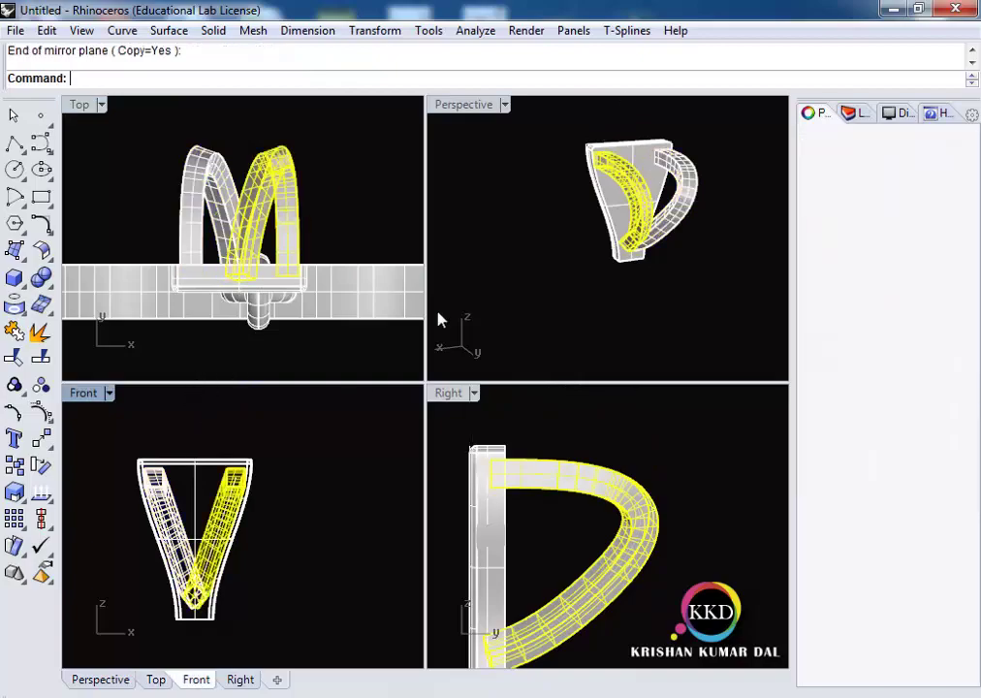
{"action": "key", "text": "Escape"}
{"action": "double_click", "coordinate": [463, 103]}
{"action": "mouse_move", "coordinate": [548, 219]}
{"action": "right_mouse_down"}
{"action": "mouse_move", "coordinate": [727, 218]}
{"action": "mouse_move", "coordinate": [390, 247]}
{"action": "mouse_move", "coordinate": [784, 226]}
{"action": "mouse_move", "coordinate": [560, 272]}
{"action": "mouse_move", "coordinate": [215, 245]}
{"action": "mouse_move", "coordinate": [661, 259]}
{"action": "mouse_move", "coordinate": [318, 241]}
{"action": "mouse_move", "coordinate": [212, 195]}
{"action": "mouse_move", "coordinate": [565, 372]}
{"action": "mouse_move", "coordinate": [162, 313]}
{"action": "mouse_move", "coordinate": [586, 303]}
{"action": "mouse_move", "coordinate": [523, 357]}
{"action": "mouse_move", "coordinate": [499, 334]}
{"action": "right_mouse_up"}
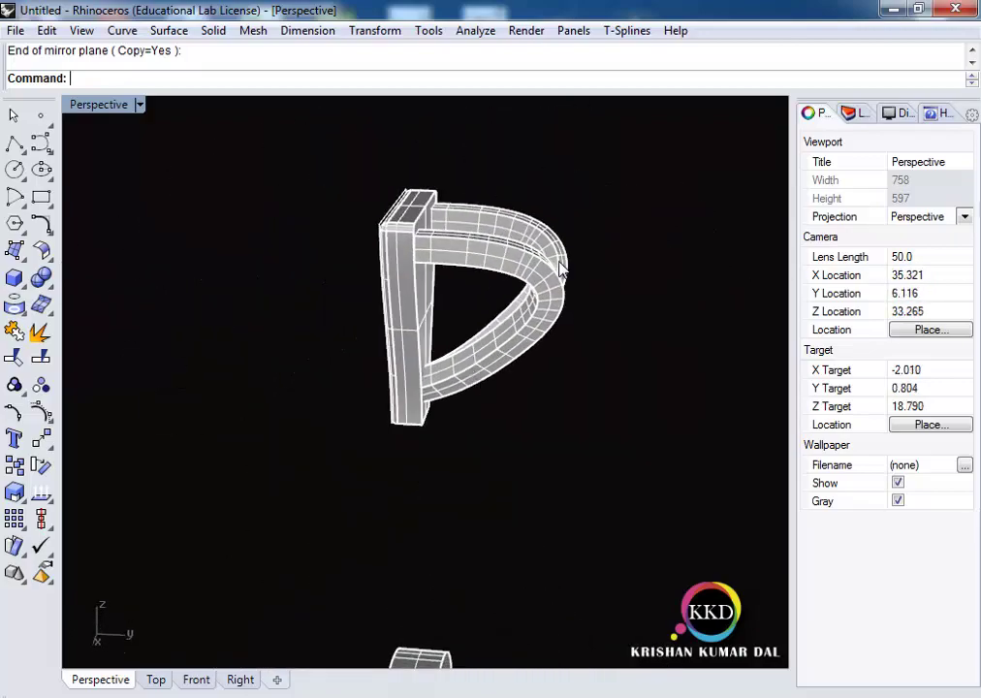
{"action": "left_click_drag", "start_coordinate": [499, 335], "coordinate": [485, 354]}
{"action": "key", "text": "ctrl+z"}
{"action": "left_click_drag", "start_coordinate": [598, 176], "coordinate": [475, 353]}
{"action": "type", "text": "CA"}
{"action": "key", "text": "Return"}
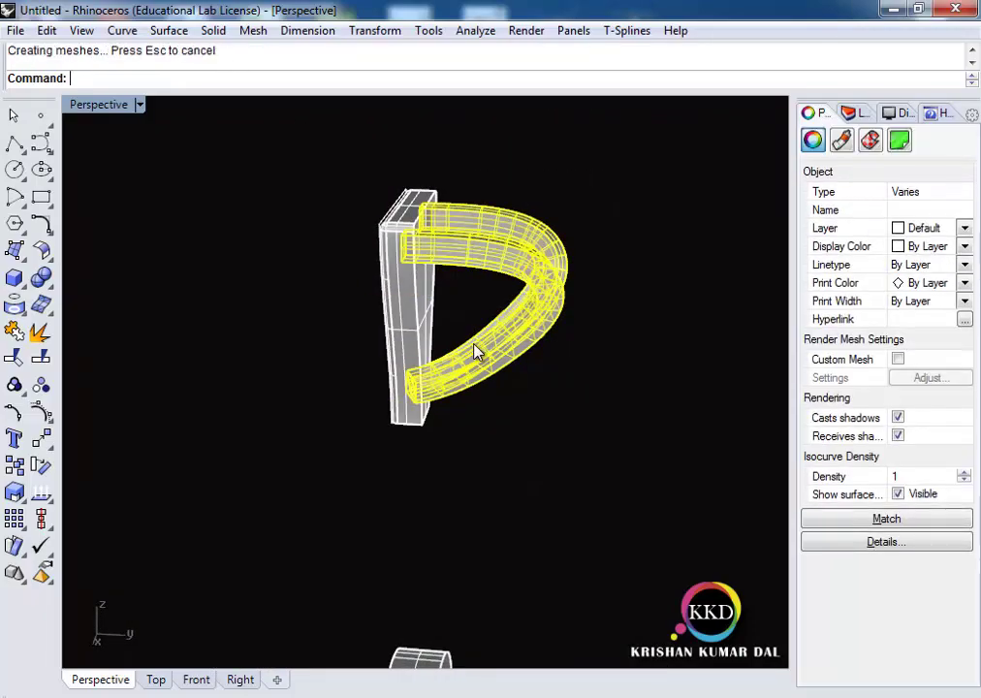
In the maximized Front view, drag the V-shaped loops down toward the heart
{"action": "mouse_move", "coordinate": [527, 390]}
{"action": "right_mouse_down"}
{"action": "mouse_move", "coordinate": [598, 167]}
{"action": "mouse_move", "coordinate": [134, 116]}
{"action": "right_mouse_up"}
{"action": "double_click", "coordinate": [133, 107]}
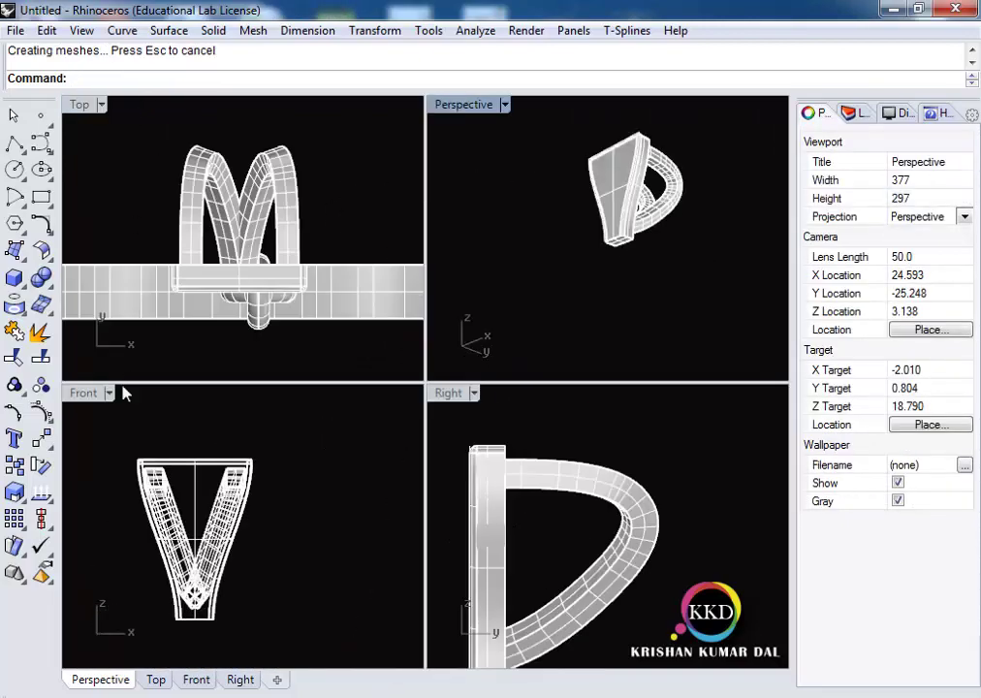
{"action": "double_click", "coordinate": [97, 392]}
{"action": "right_click_drag", "start_coordinate": [282, 349], "coordinate": [289, 164]}
{"action": "left_click_drag", "start_coordinate": [329, 145], "coordinate": [211, 335]}
{"action": "left_click_drag", "start_coordinate": [275, 264], "coordinate": [293, 446]}
{"action": "key", "text": "Escape"}
{"action": "double_click", "coordinate": [84, 104]}
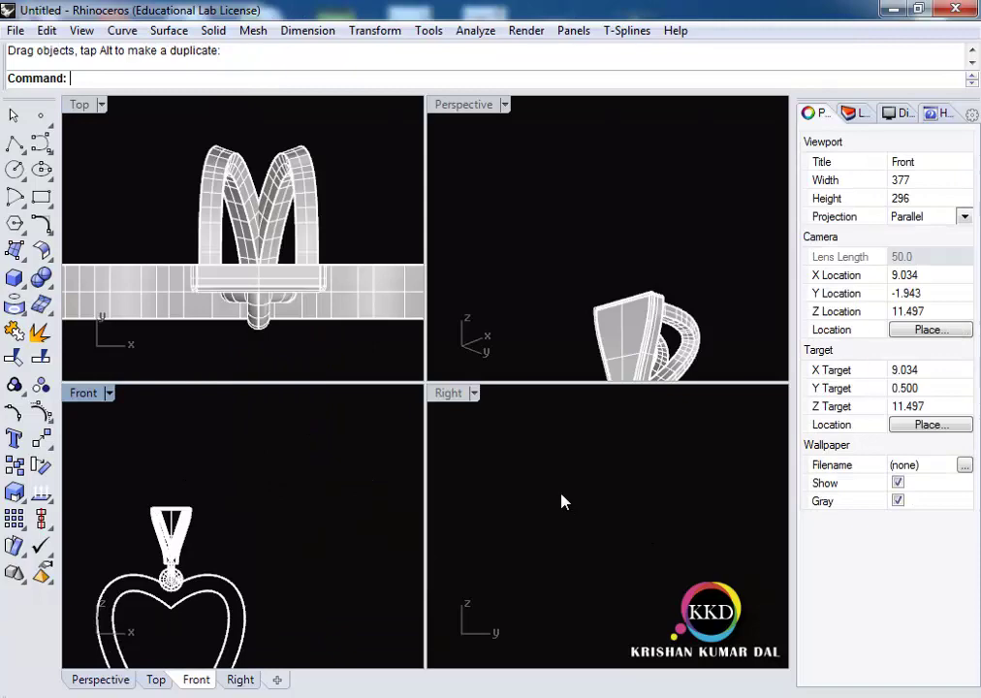
Inspect the bail in Perspective, then shift the bail parts left in Right view
{"action": "double_click", "coordinate": [463, 104]}
{"action": "right_click_drag", "start_coordinate": [463, 155], "coordinate": [467, 576]}
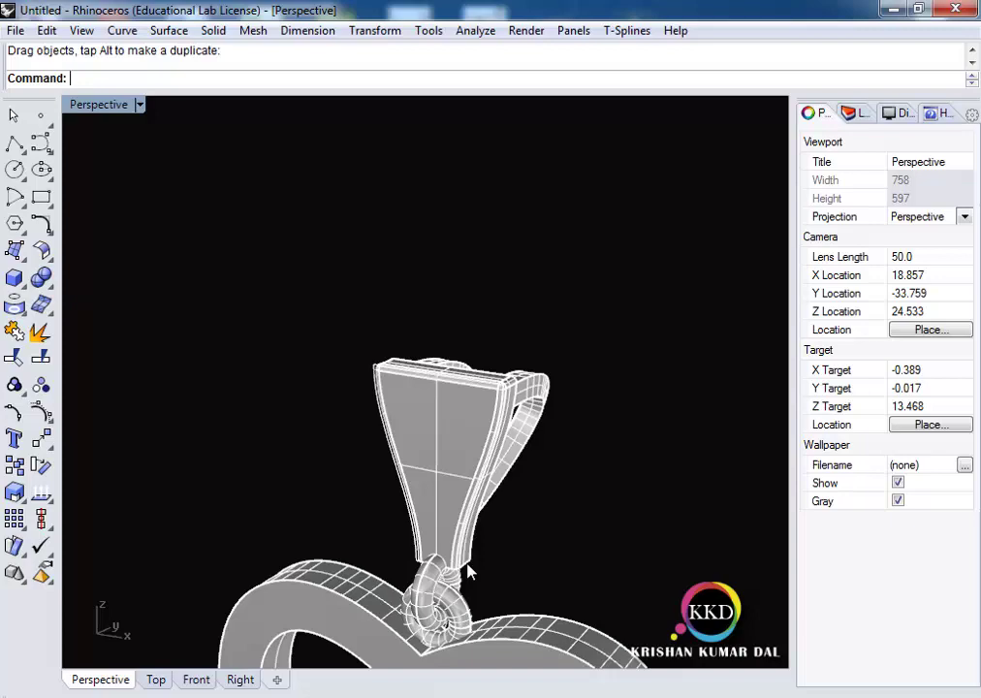
{"action": "double_click", "coordinate": [137, 104]}
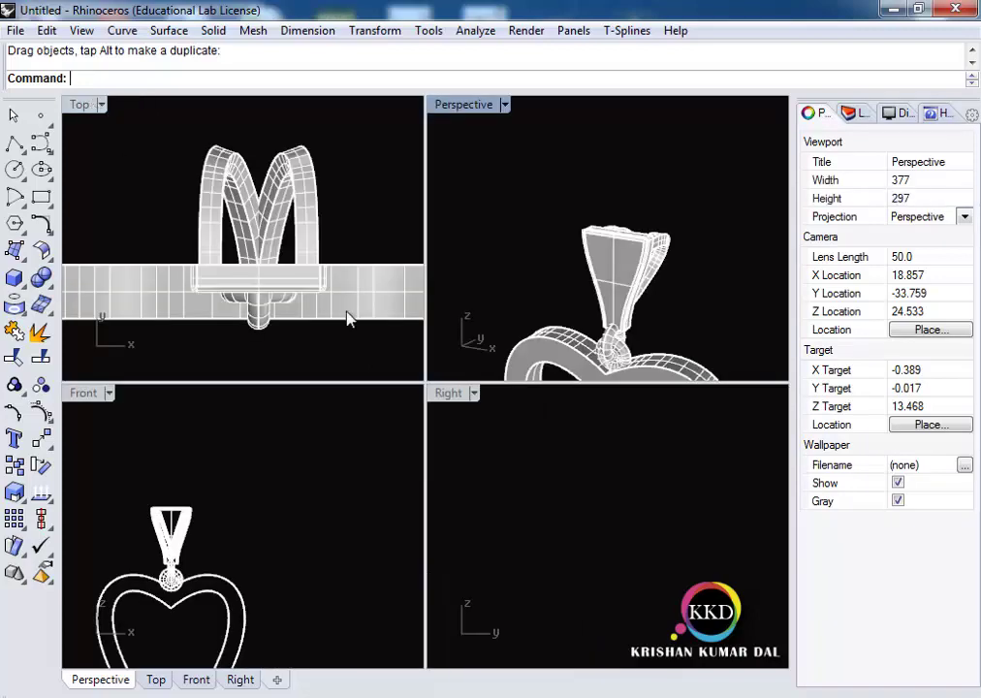
{"action": "left_click", "coordinate": [626, 521]}
{"action": "left_click_drag", "start_coordinate": [639, 538], "coordinate": [565, 598]}
{"action": "scroll", "coordinate": [659, 549], "scroll_direction": "up", "scroll_amount": 5}
{"action": "left_click_drag", "start_coordinate": [659, 550], "coordinate": [636, 539]}
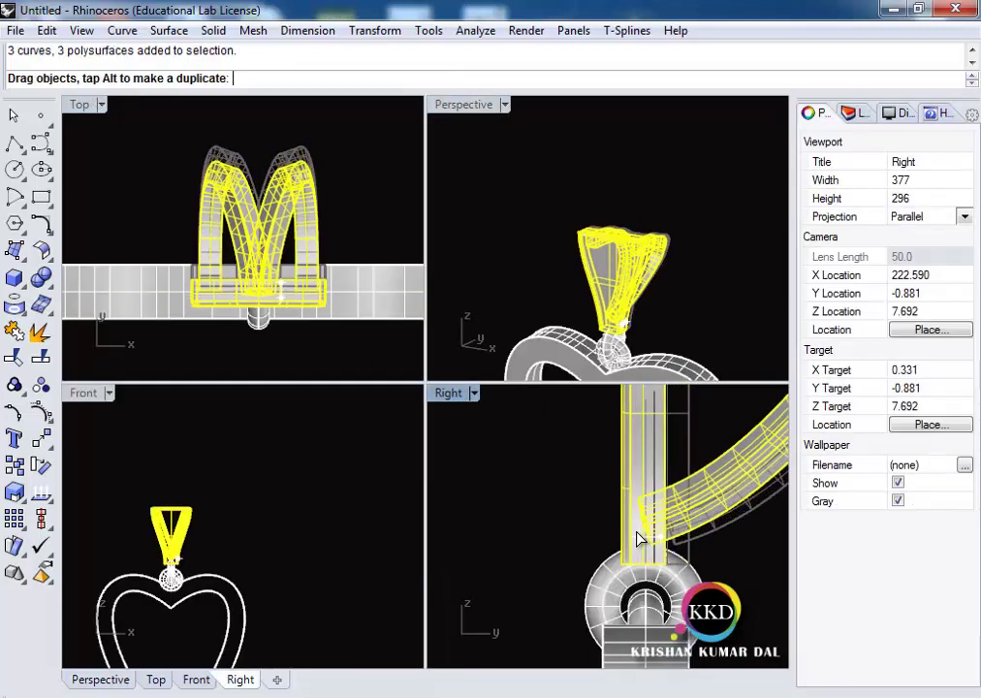
{"action": "key", "text": "Escape"}
Scale the six bail objects from an origin at the bail's base
{"action": "left_click_drag", "start_coordinate": [252, 501], "coordinate": [108, 423]}
{"action": "type", "text": "Sca"}
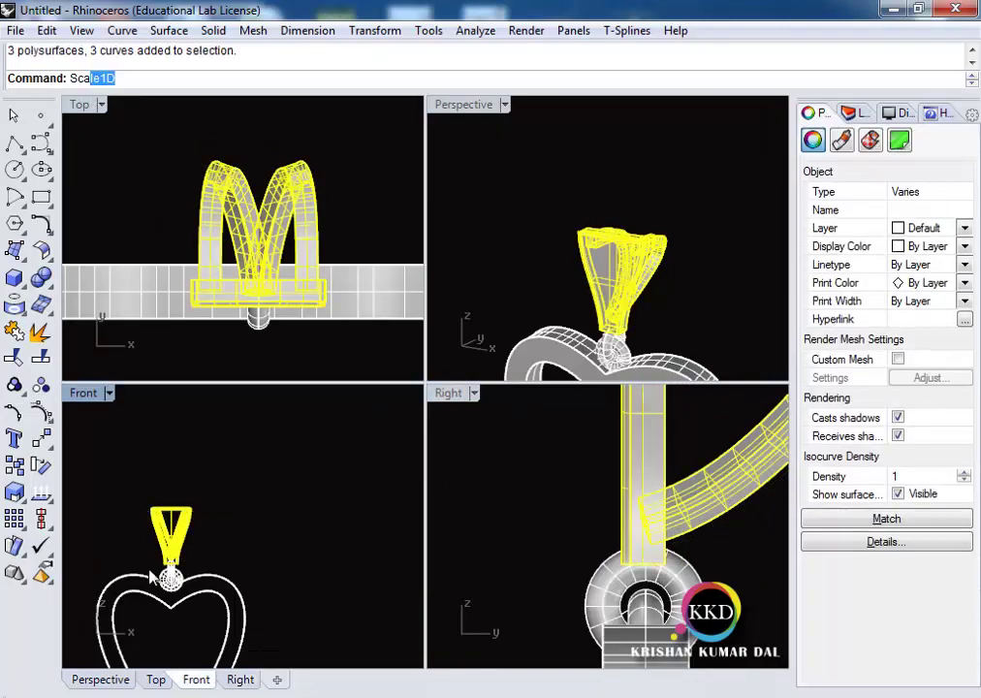
{"action": "key", "text": "Return"}
{"action": "left_click", "coordinate": [171, 567]}
{"action": "left_click", "coordinate": [202, 415]}
{"action": "left_click", "coordinate": [201, 394]}
Scale the bail parts again, move them onto the ring bails, and check in Perspective
{"action": "type", "text": "S"}
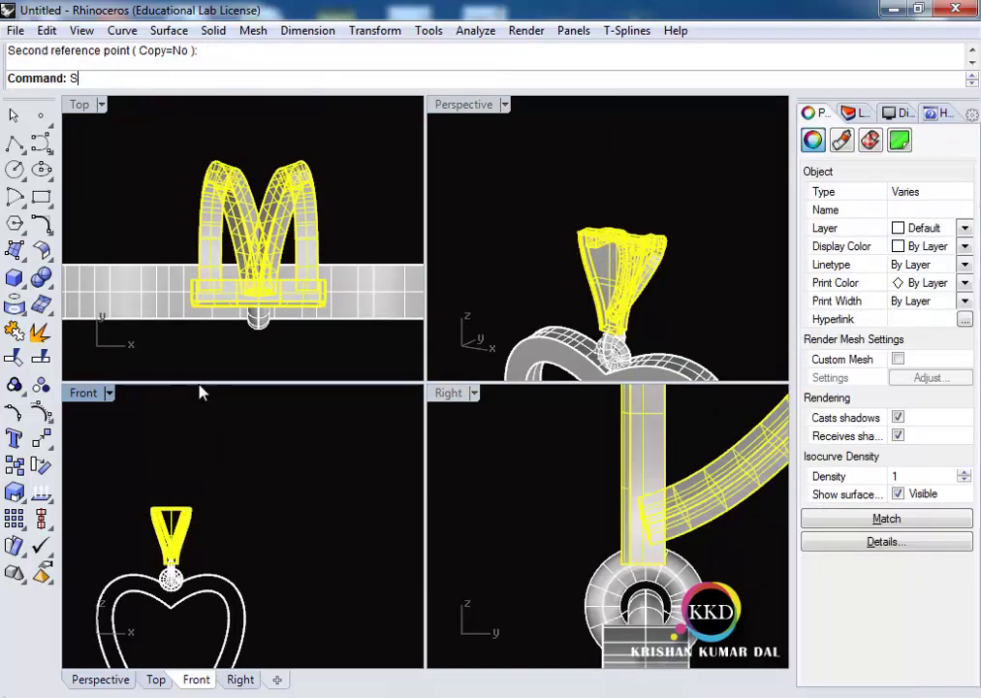
{"action": "type", "text": "ca"}
{"action": "key", "text": "Return"}
{"action": "left_click", "coordinate": [171, 563]}
{"action": "left_click", "coordinate": [170, 416]}
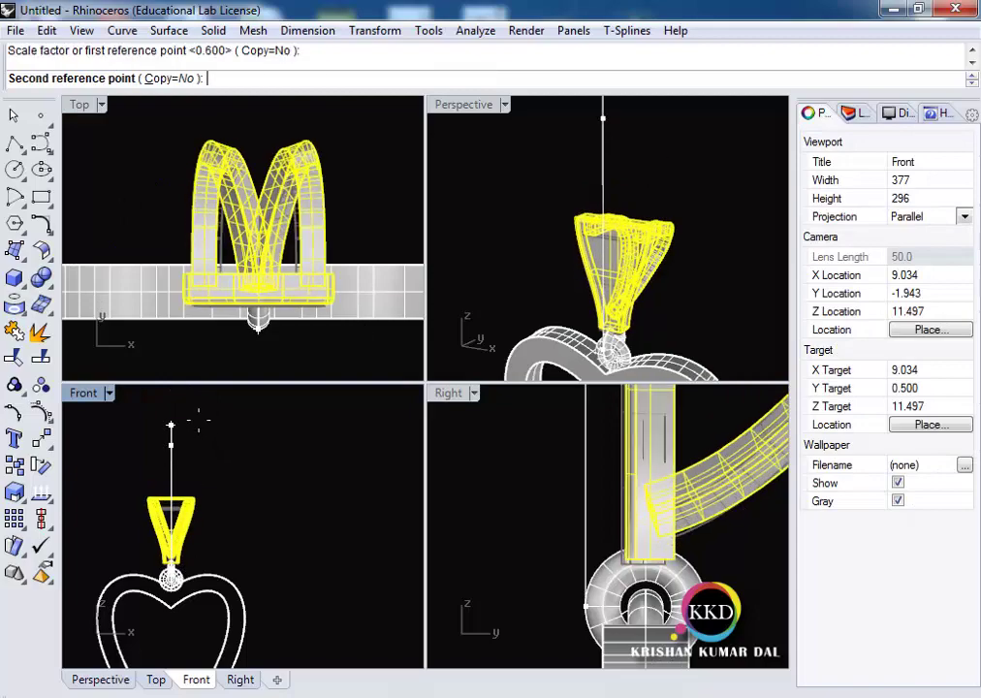
{"action": "left_click", "coordinate": [624, 536]}
{"action": "left_click_drag", "start_coordinate": [624, 536], "coordinate": [654, 560]}
{"action": "key", "text": "Escape"}
{"action": "double_click", "coordinate": [463, 103]}
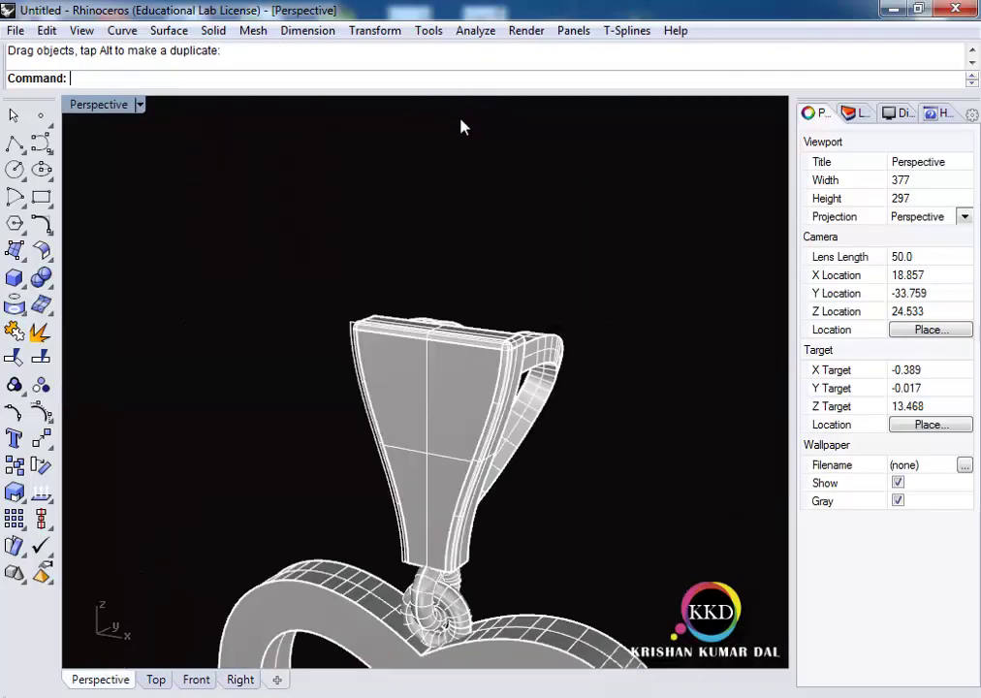
{"action": "mouse_move", "coordinate": [459, 125]}
{"action": "right_mouse_down"}
{"action": "mouse_move", "coordinate": [332, 230]}
{"action": "mouse_move", "coordinate": [609, 269]}
{"action": "mouse_move", "coordinate": [615, 288]}
{"action": "right_mouse_up"}
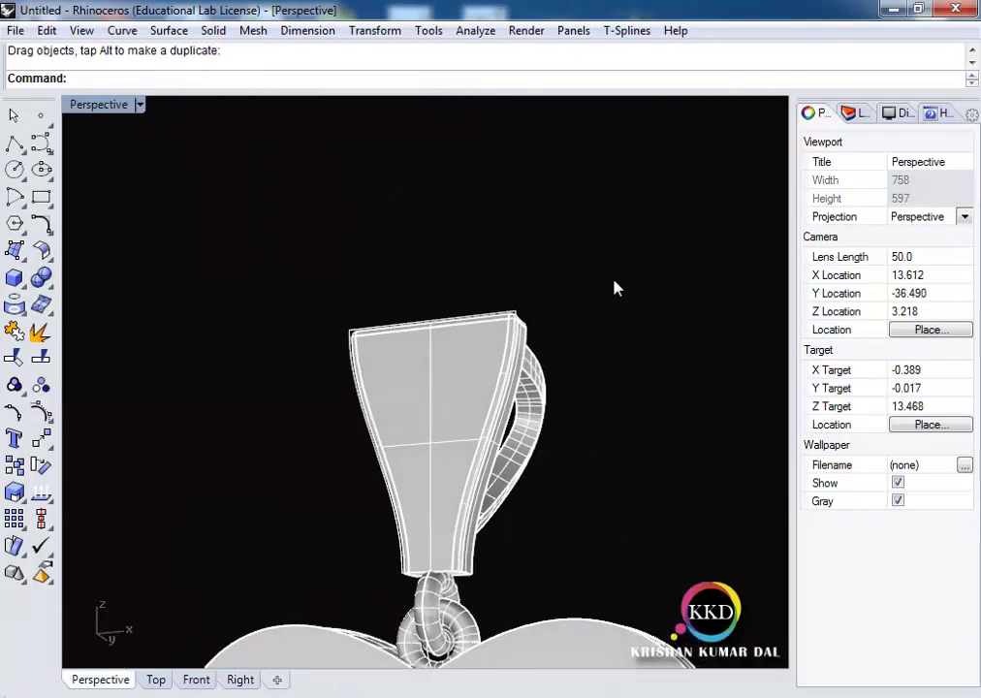